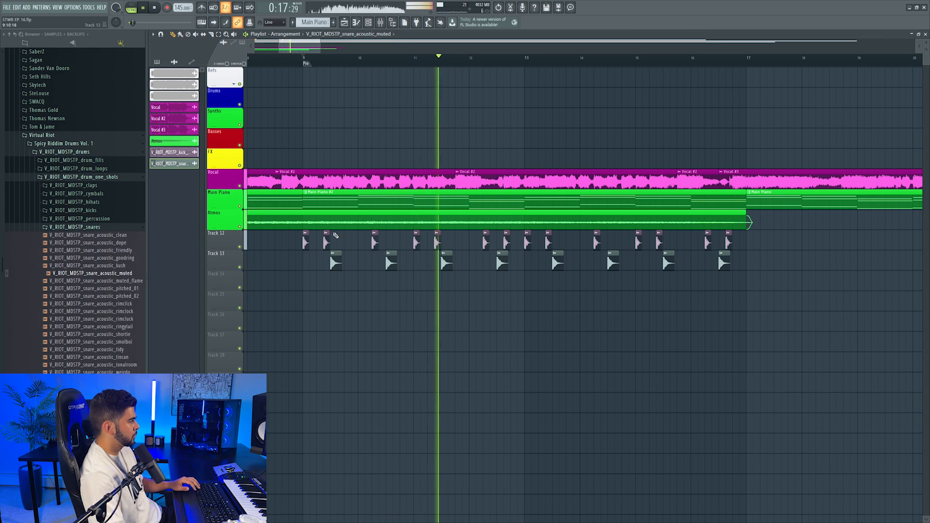
Add the V_RIOT_MDSTP_percussion_taikosticks_02 sample on Track 14 in line with the first Filt SN hit and route it to mixer track 8.
key(F9)
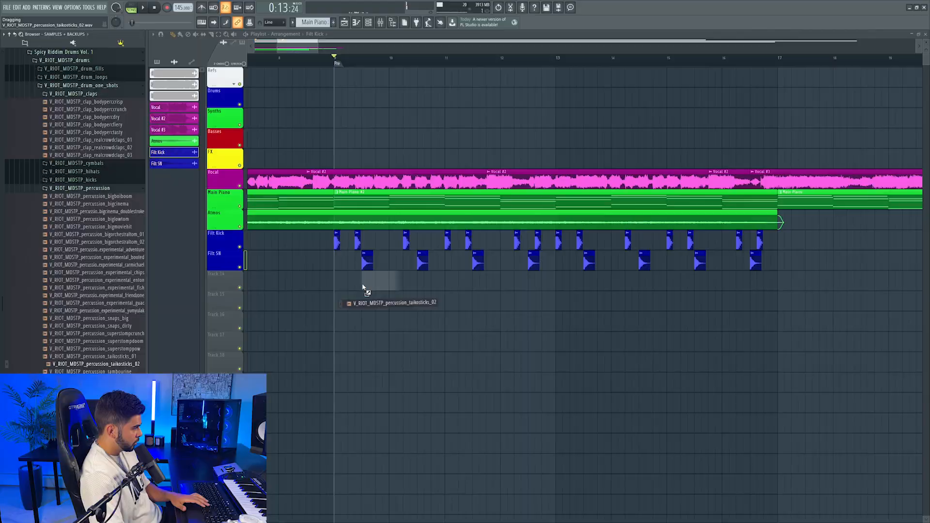
drag(366, 290, 369, 286)
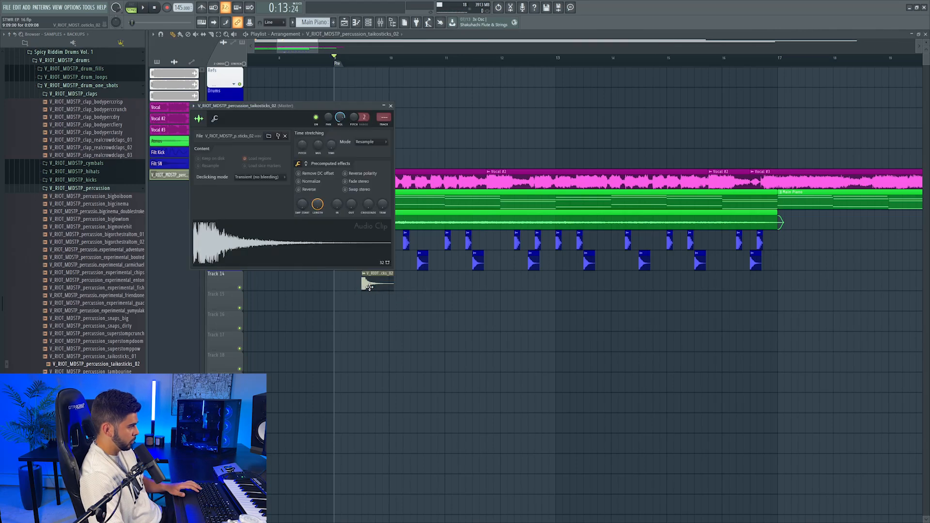
double_click(385, 119)
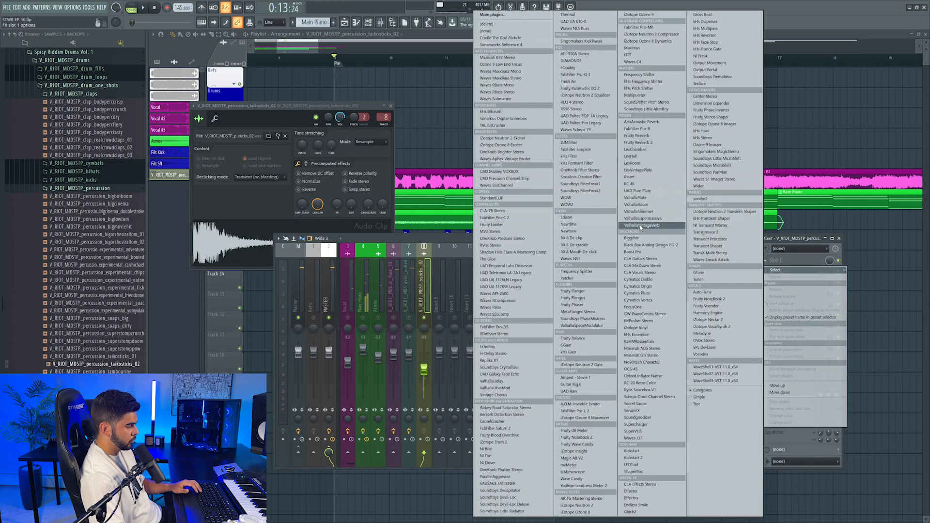
Insert ValhallaVintageVerb and FabFilter Pro-Q 3 on the taiko sticks mixer track.
click(641, 225)
key(space)
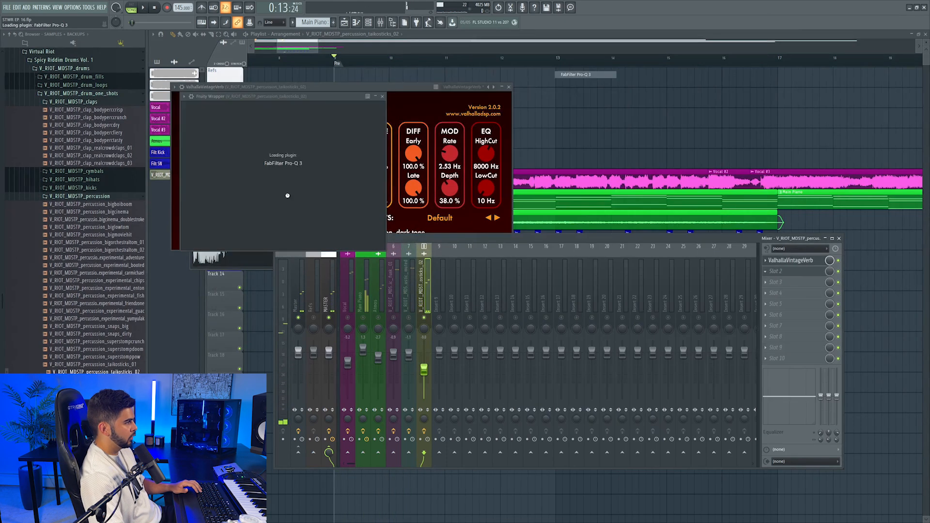
click(418, 209)
Repeat the taiko sticks clip on Track 14 under every remaining Filt SN hit of the Pre section, checking its mixer level.
click(355, 282)
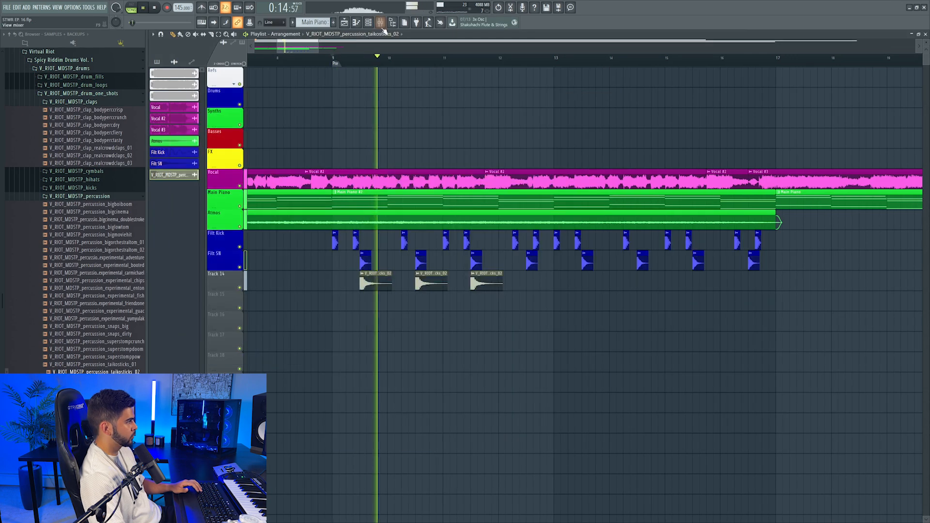
click(380, 22)
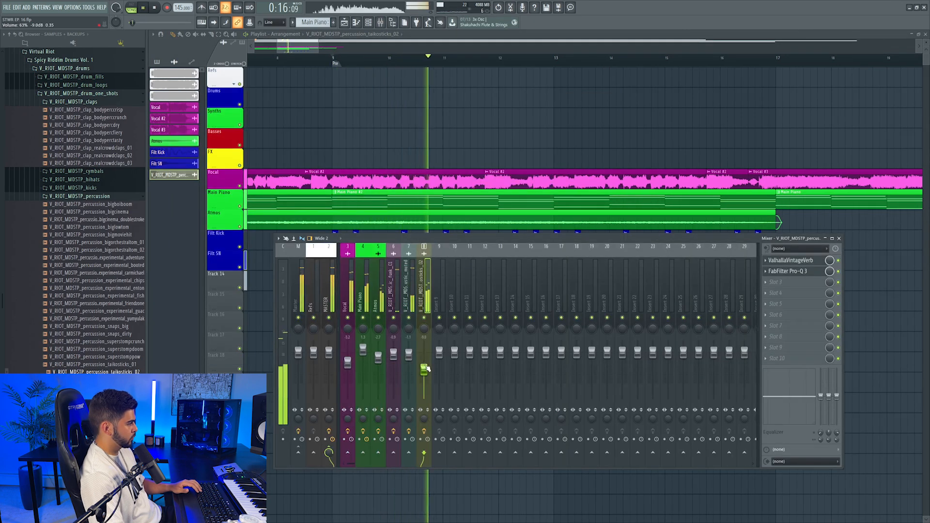
key(F9)
click(523, 280)
click(579, 279)
click(636, 280)
click(691, 280)
click(747, 280)
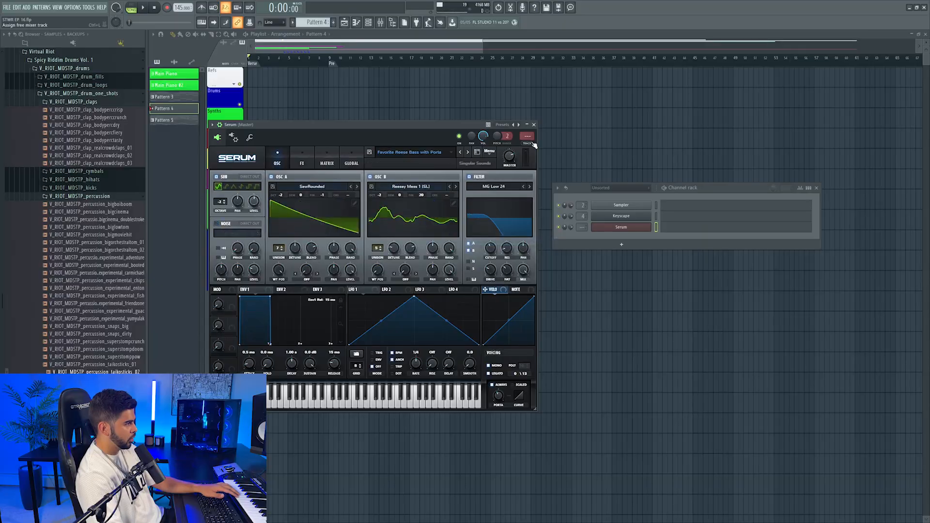
Route the Serum reese bass channel to free mixer track 9 and close the synth.
key(F9)
click(631, 230)
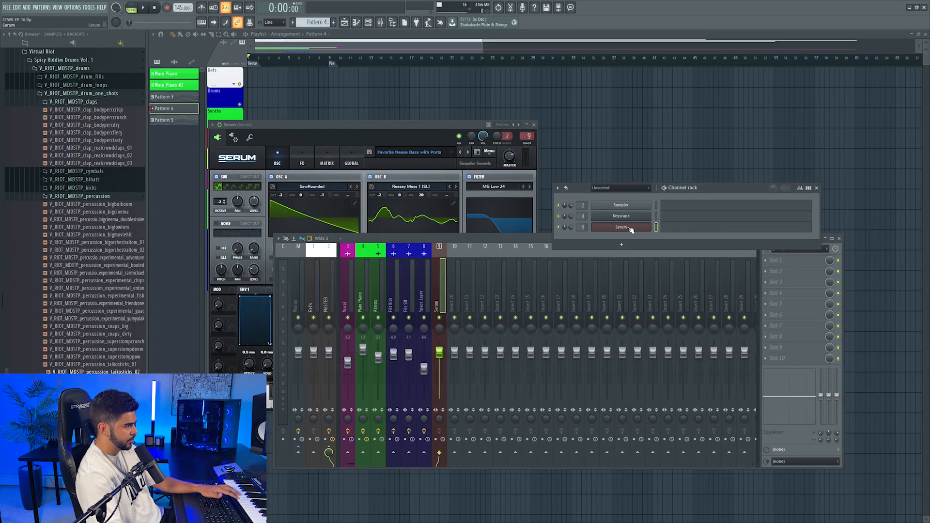
click(535, 125)
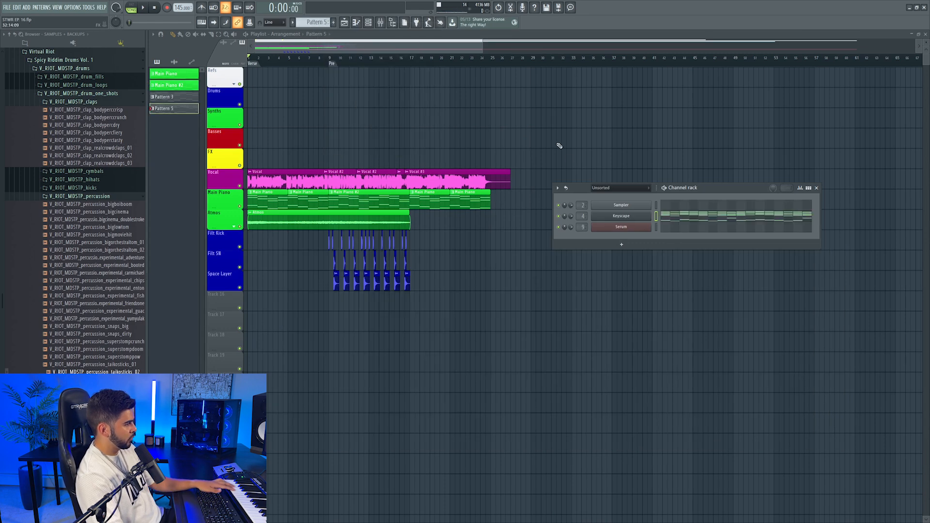
Create a new Reese pattern with the copied notes pasted into Serum, and place it on a Reese track under the Pre section.
click(333, 22)
click(664, 226)
key(ctrl+v)
right_click(246, 214)
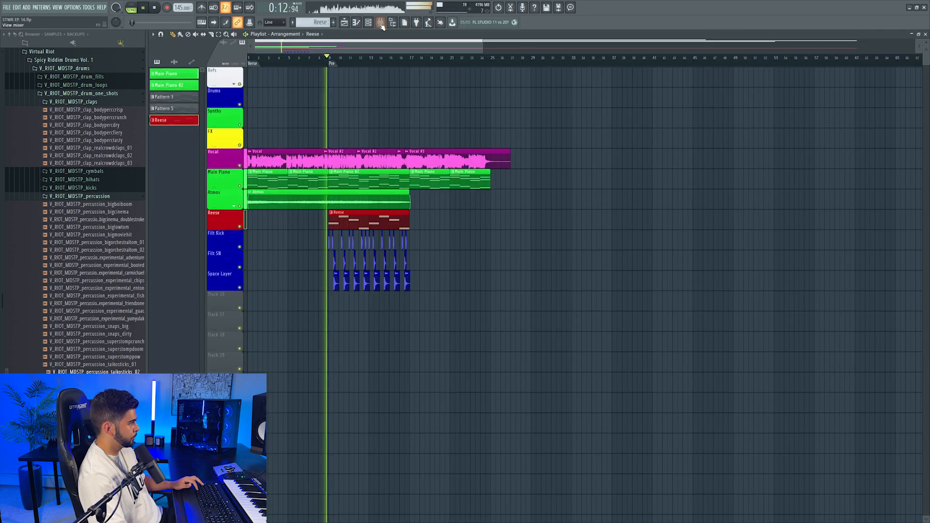
Lower the Serum mixer track's volume and relabel it as Reese Bass with a red color (178, 0, 22).
key(F9)
drag(439, 352, 439, 369)
right_click(442, 285)
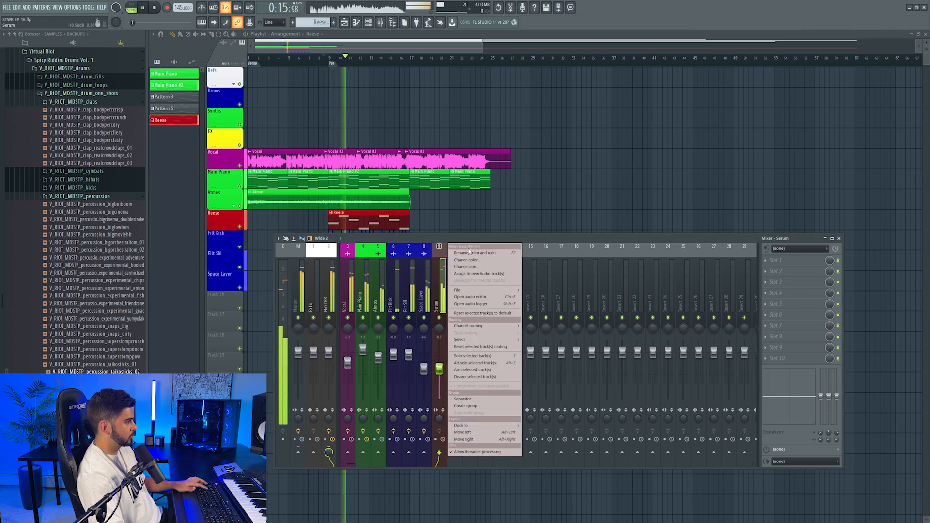
click(469, 257)
click(464, 252)
click(525, 385)
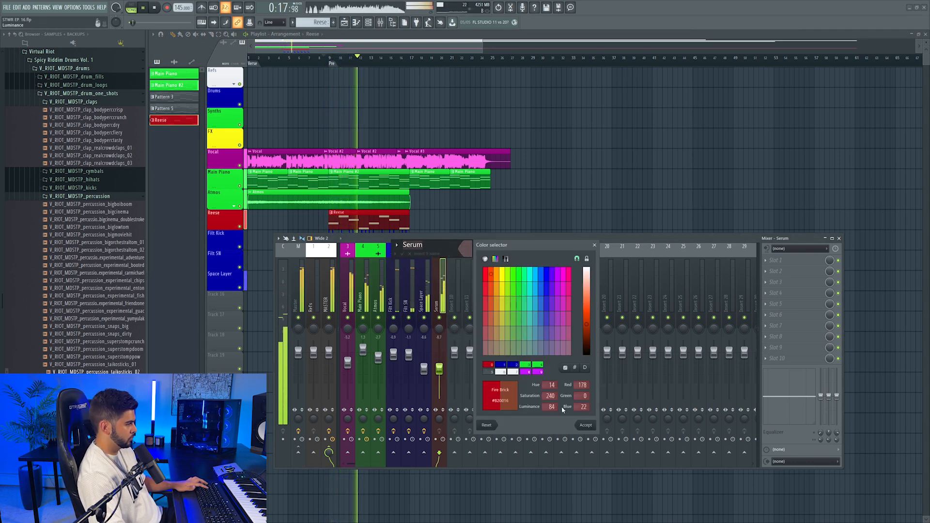
click(582, 417)
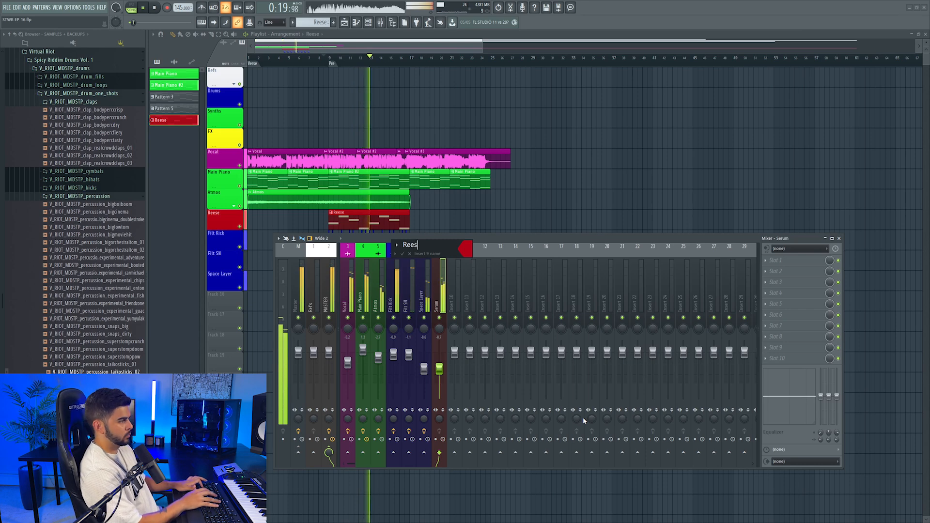
text(Reese Bass)
key(Return)
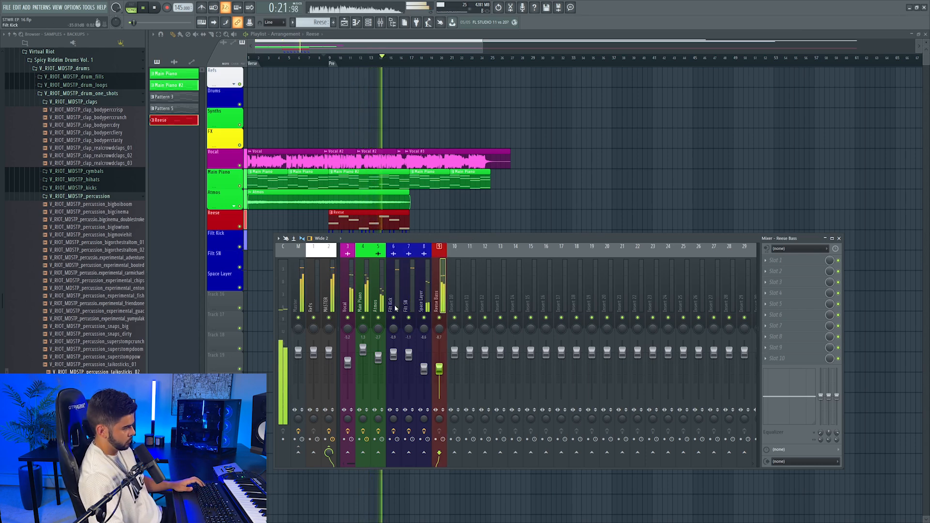
Move the Filt Kick, Filt SN and Space Layer mixer tracks ahead of Main Piano, directly after Vocal.
drag(397, 308, 409, 304)
scroll(419, 302, up, 3)
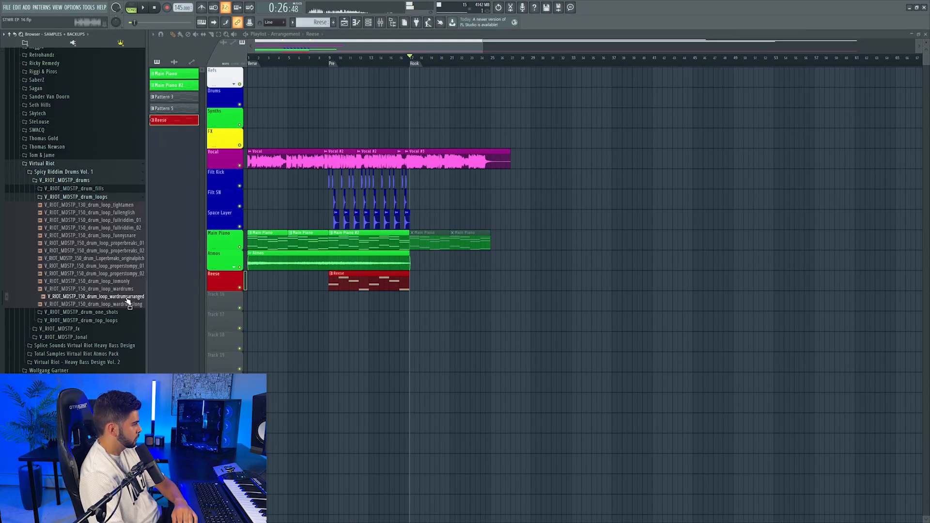
Add the V_RIOT_MDSTP_150_drum_loop_wardrumsarranged loop on Track 16 at the Hook marker and fit it to the project tempo.
drag(440, 319, 425, 296)
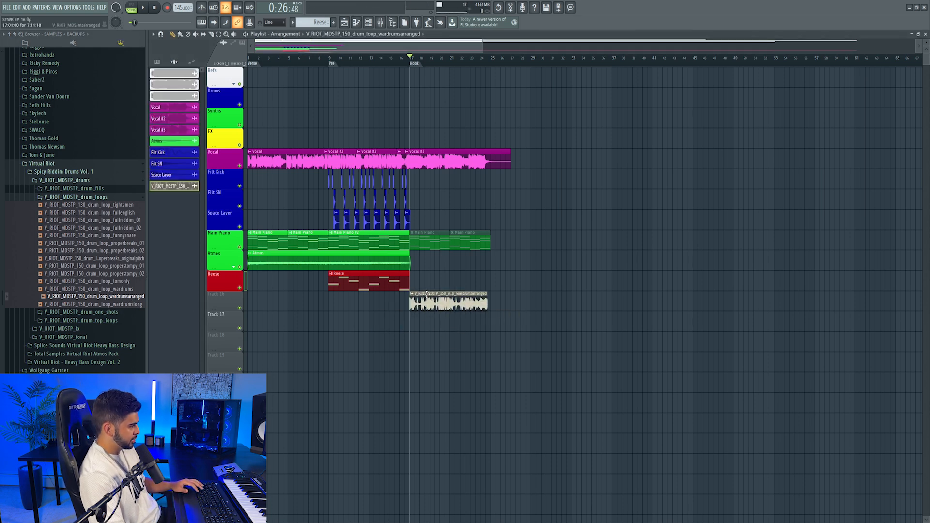
scroll(431, 53, up, 3)
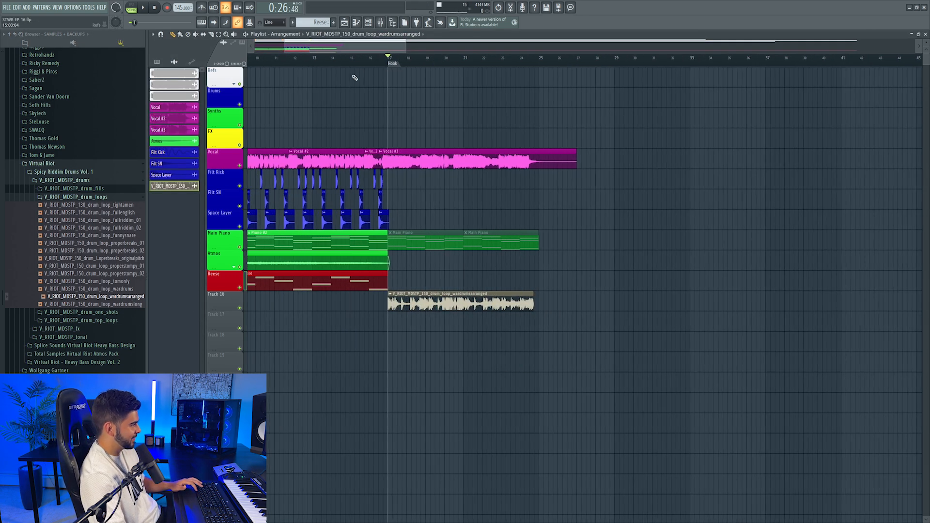
key(space)
key(KP_Multiply)
click(390, 294)
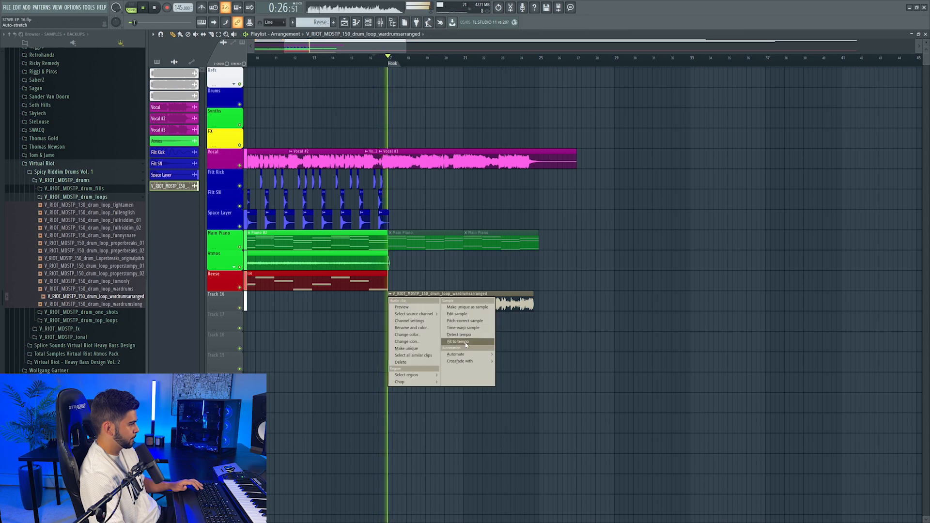
click(465, 342)
click(462, 268)
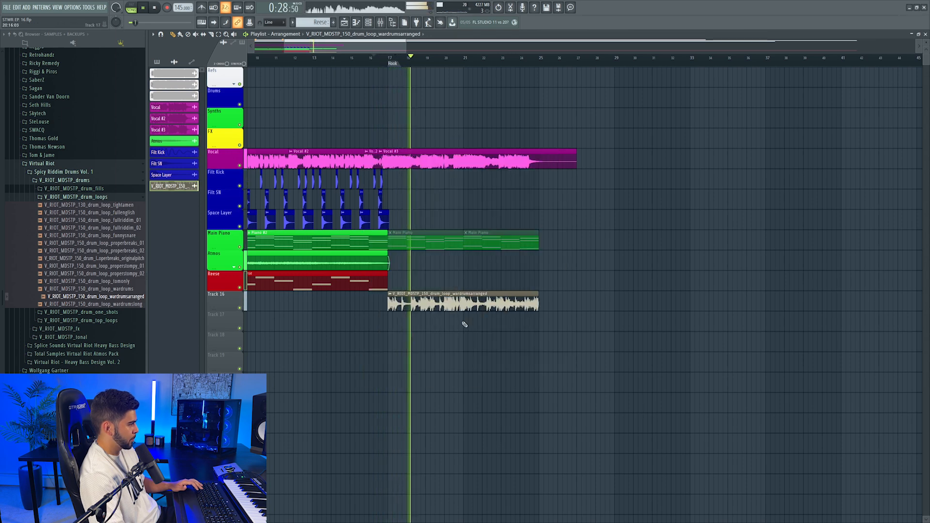
Set the war drums loop's time-stretching mode to e3 mono.
click(398, 170)
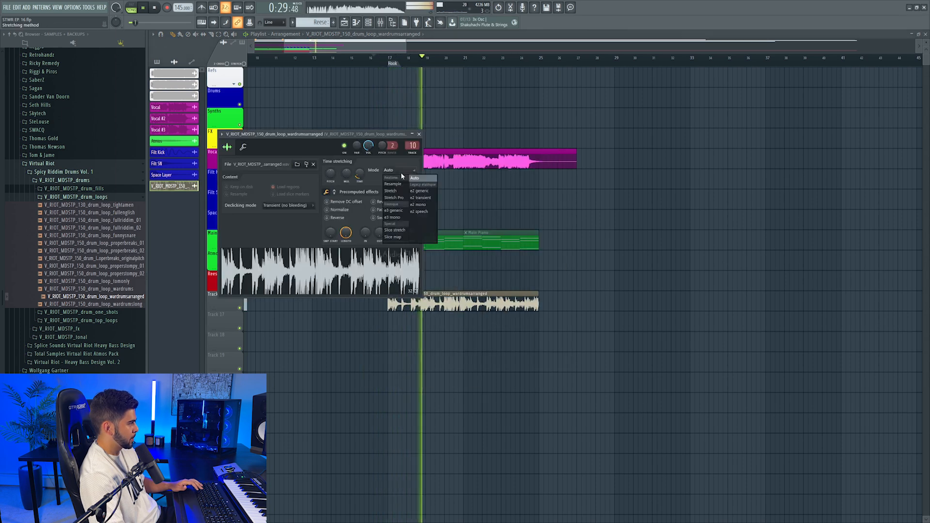
click(398, 216)
key(F9)
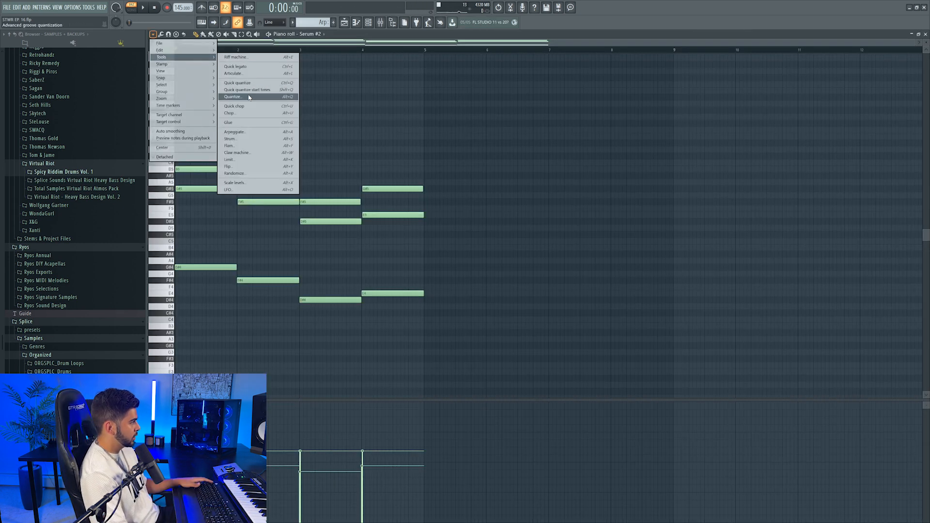
Arpeggiate the Arp pattern's chords in the piano roll with the Normal pattern, range 1 and Block sync, and play the result.
click(234, 133)
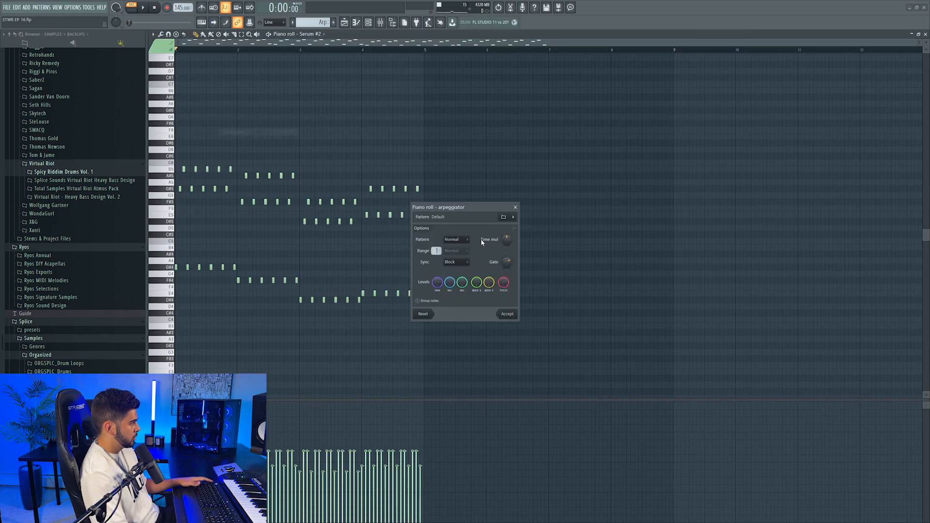
click(507, 314)
key(space)
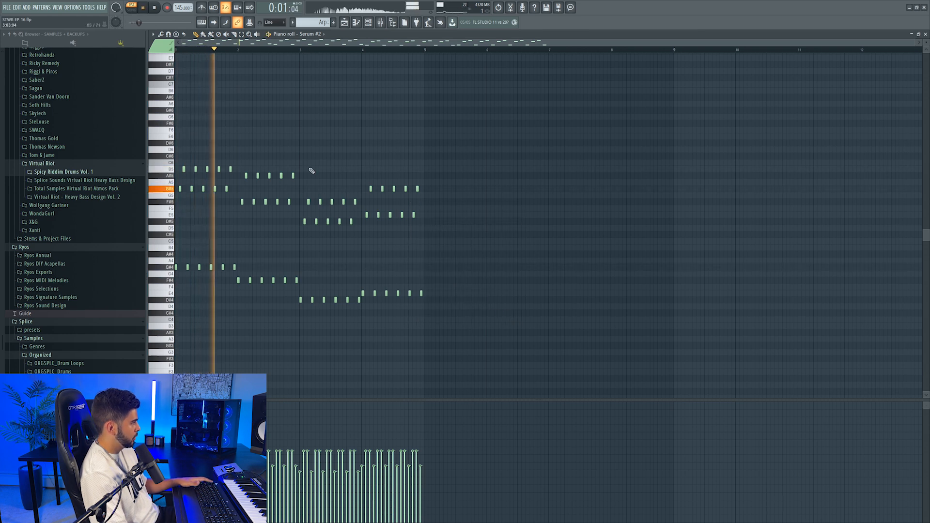
Place the Arp pattern on Track 17 at the Hook marker and raise its mixer track's volume.
click(368, 22)
click(380, 24)
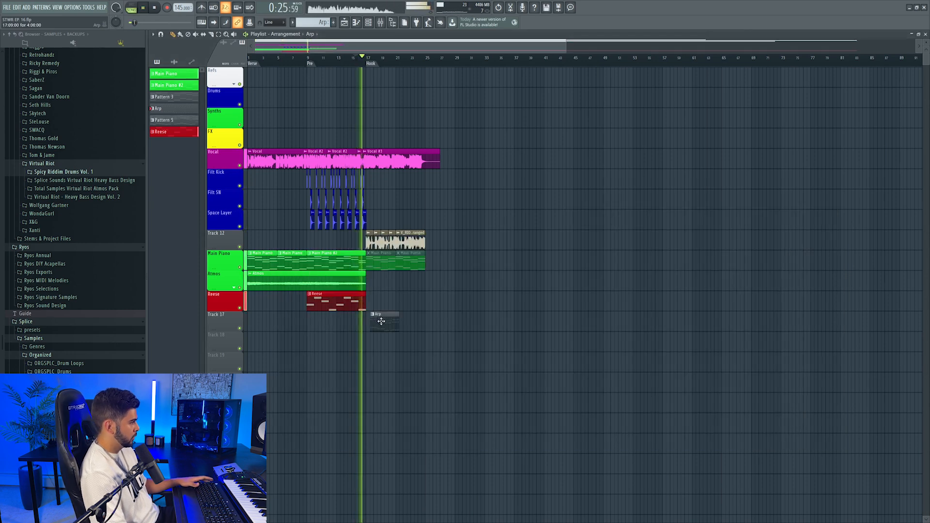
key(F9)
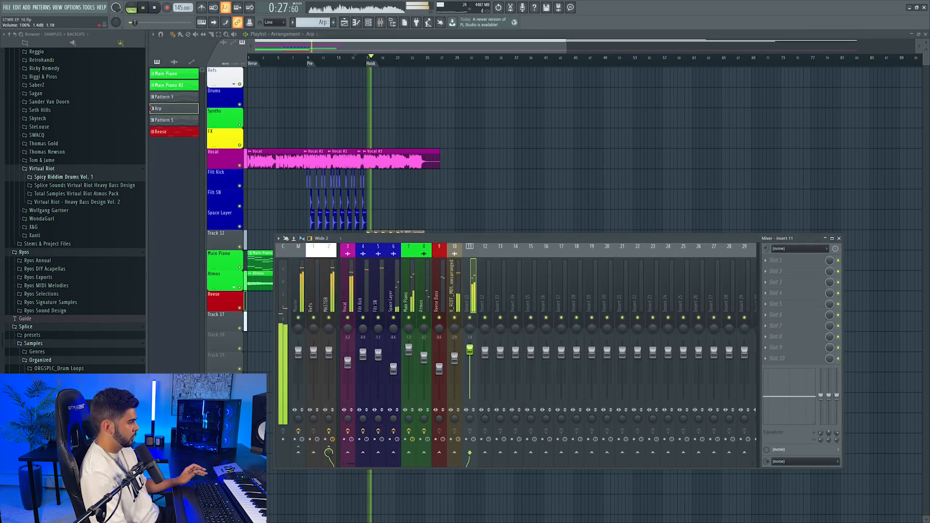
key(F9)
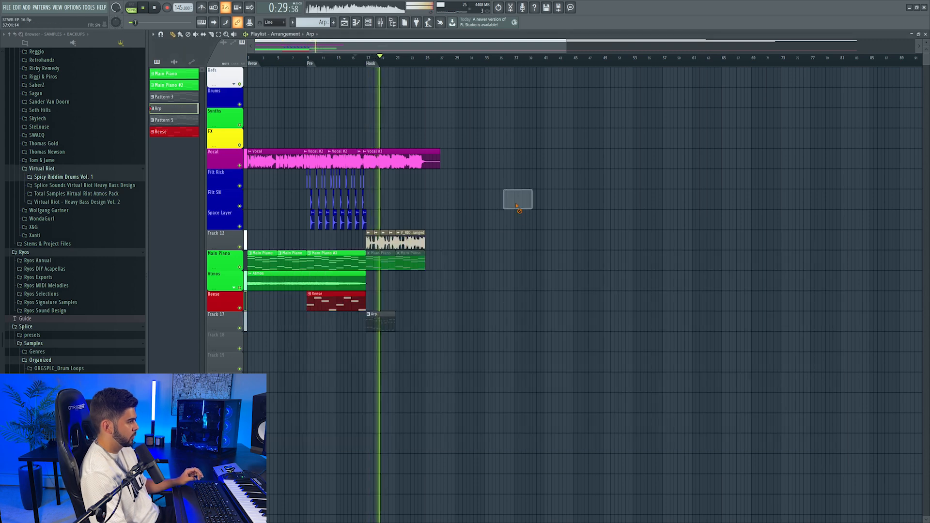
Name Track 17 Arp in green and Track 12 Cinematic Toms in blue.
right_click(231, 323)
click(236, 306)
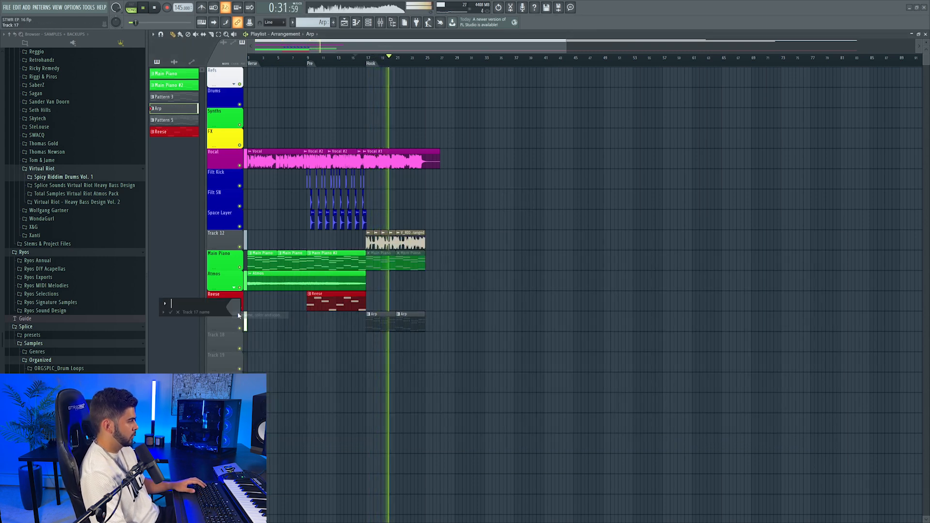
click(234, 307)
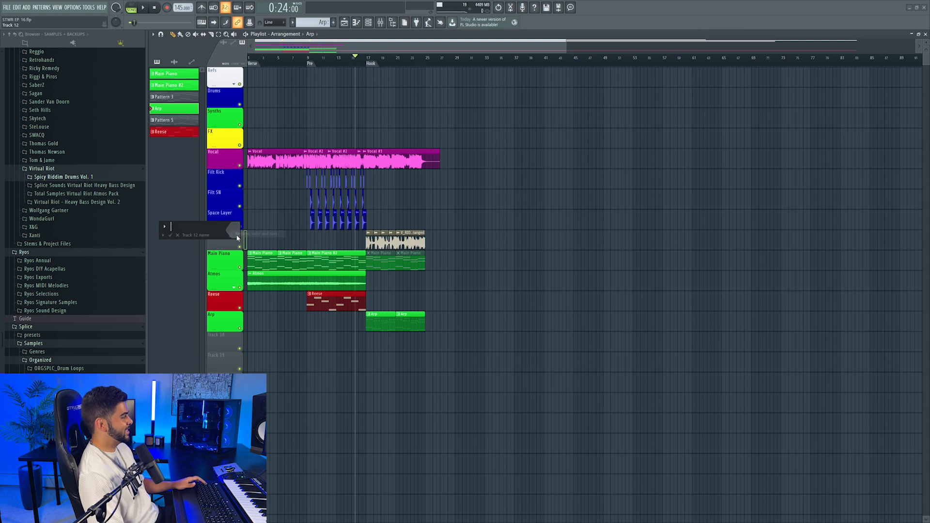
click(228, 226)
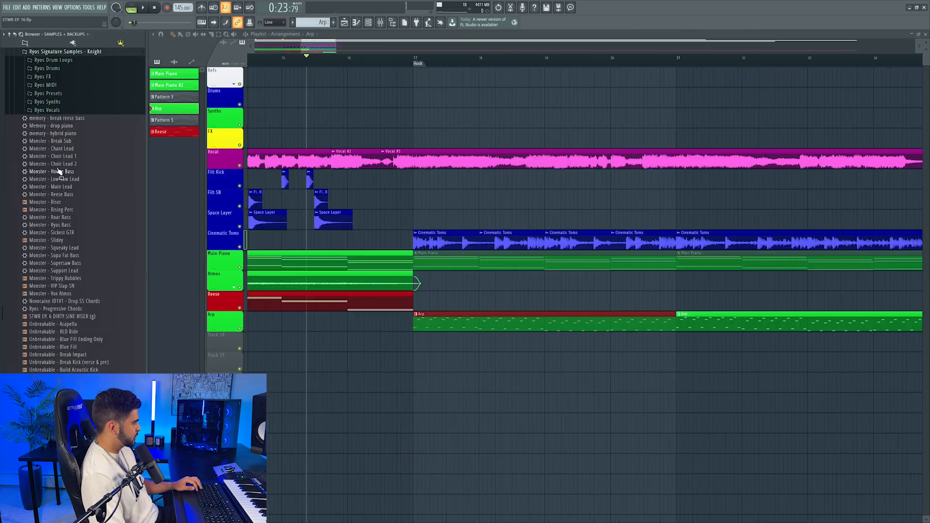
Add the Ryos - Knight Impacts - Being Alive Orch sample from the Ryos FX Impacts folder on Track 19, peaking at the Hook marker.
scroll(68, 208, up, 1)
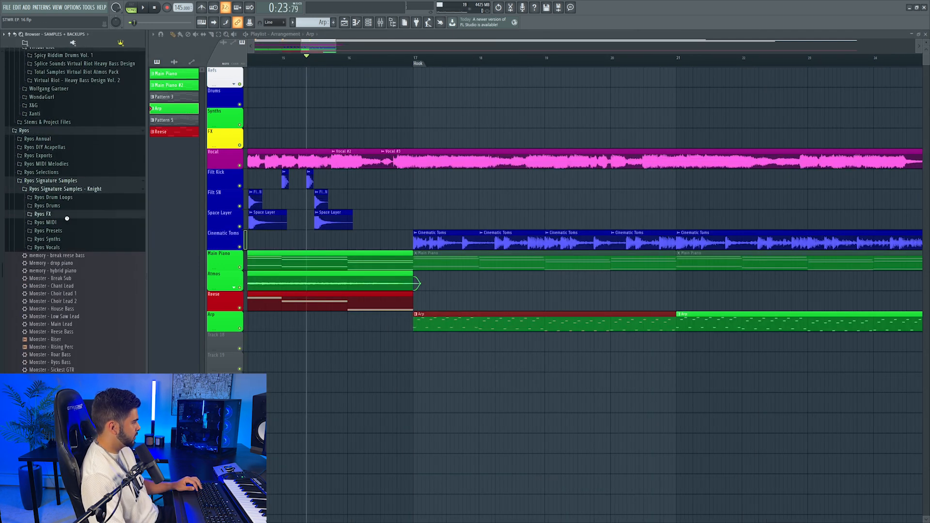
click(65, 213)
click(48, 264)
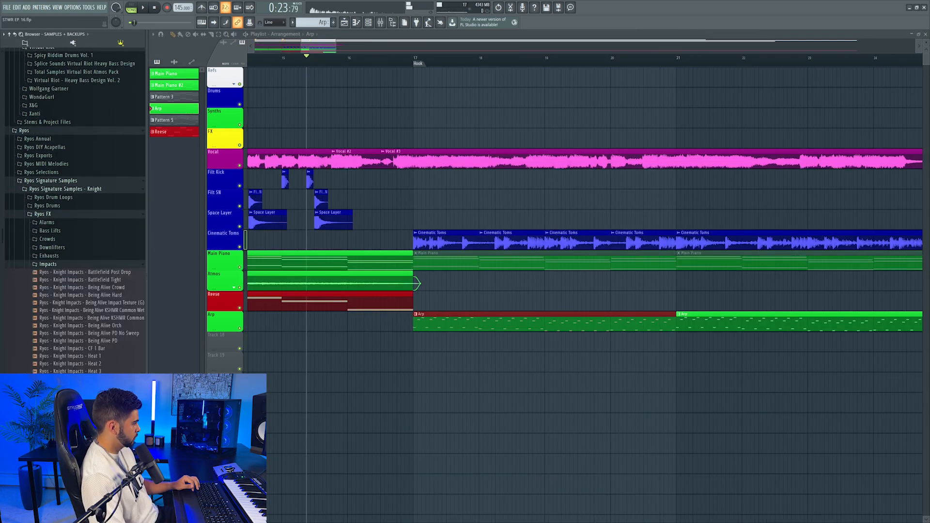
click(118, 326)
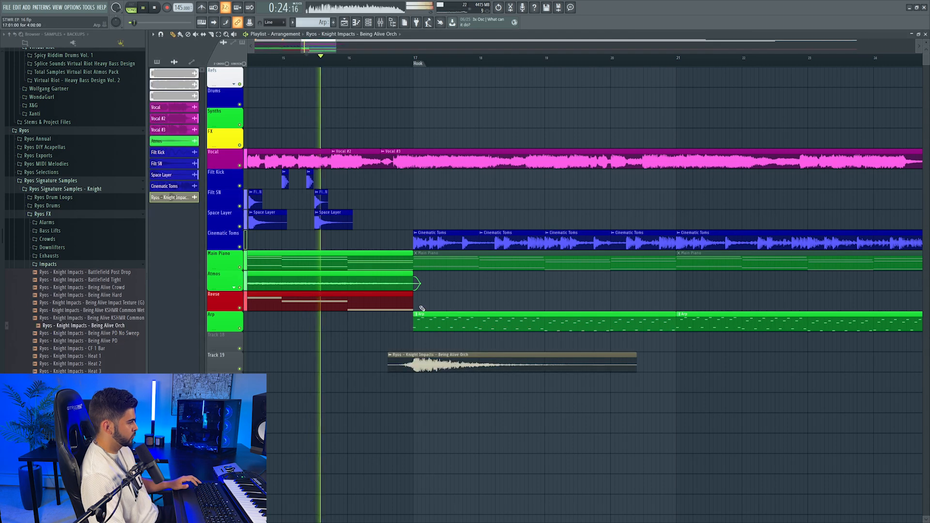
Play the lead-in to the Hook and route the Being Alive Orch impact clip to free mixer track 12.
key(space)
key(space)
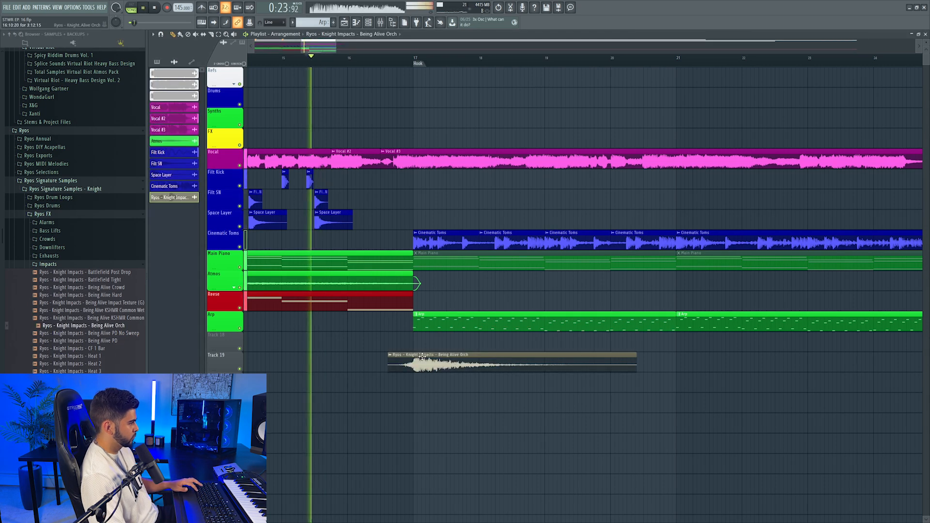
double_click(419, 354)
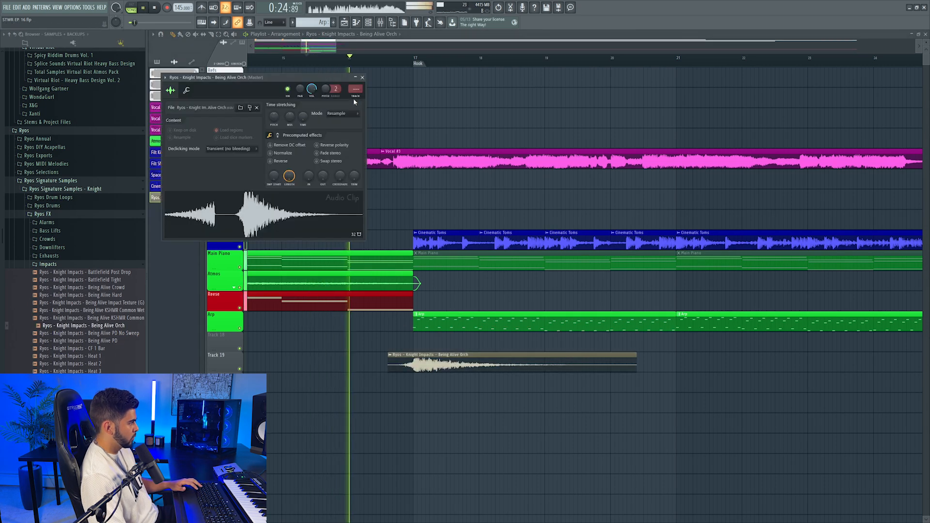
key(ctrl+l)
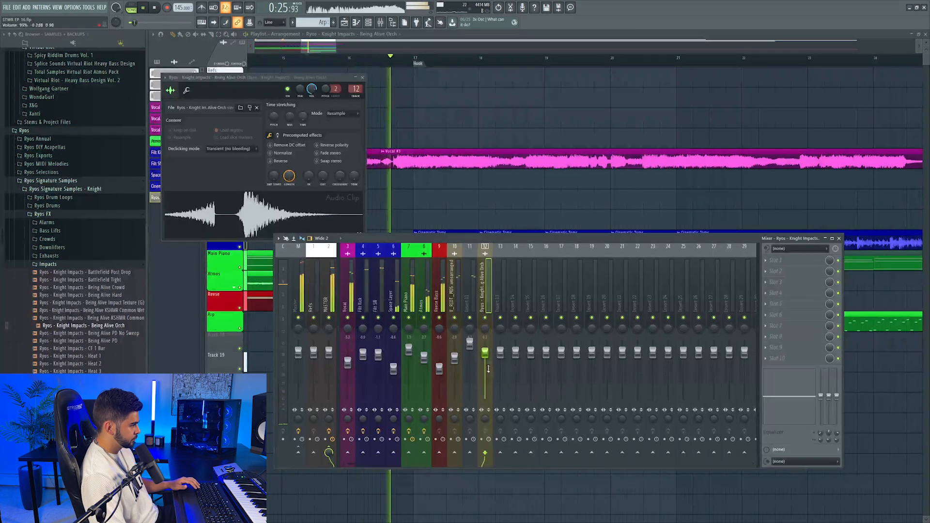
Lower the Being Alive Orch impact's mixer track volume to about -6 dB while playing into the hook.
drag(486, 355, 487, 367)
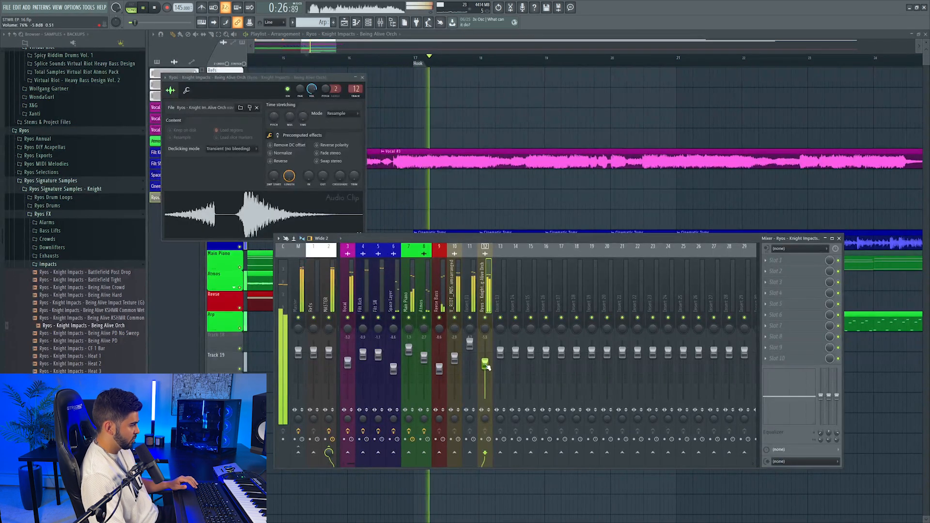
click(331, 57)
Extend the Reese pattern into the hook with a four-note phrase covering pattern bars 9 to 12.
scroll(331, 58, down, 5)
scroll(330, 58, down, 3)
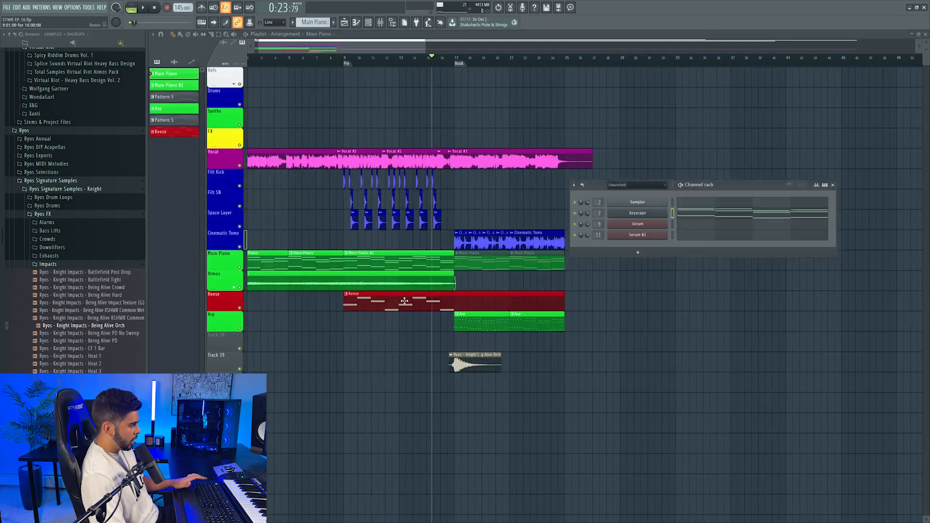
double_click(385, 304)
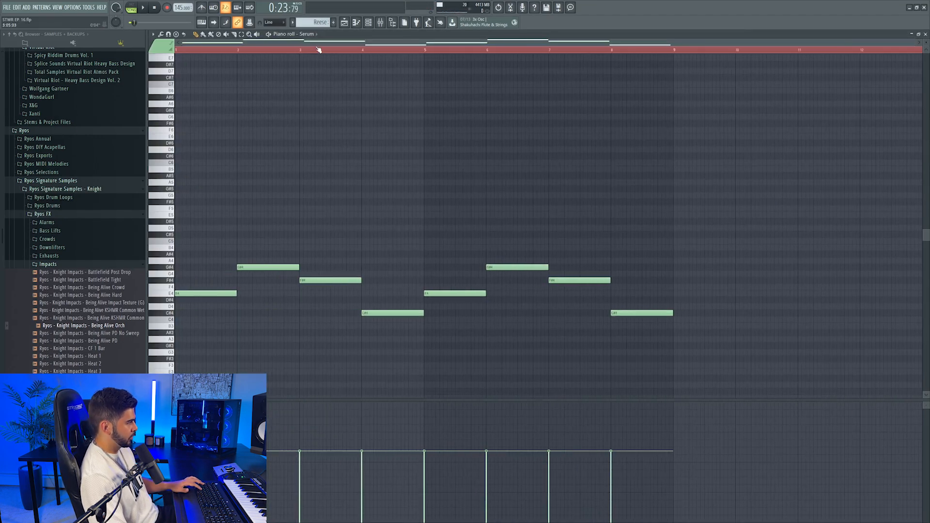
drag(205, 267, 688, 267)
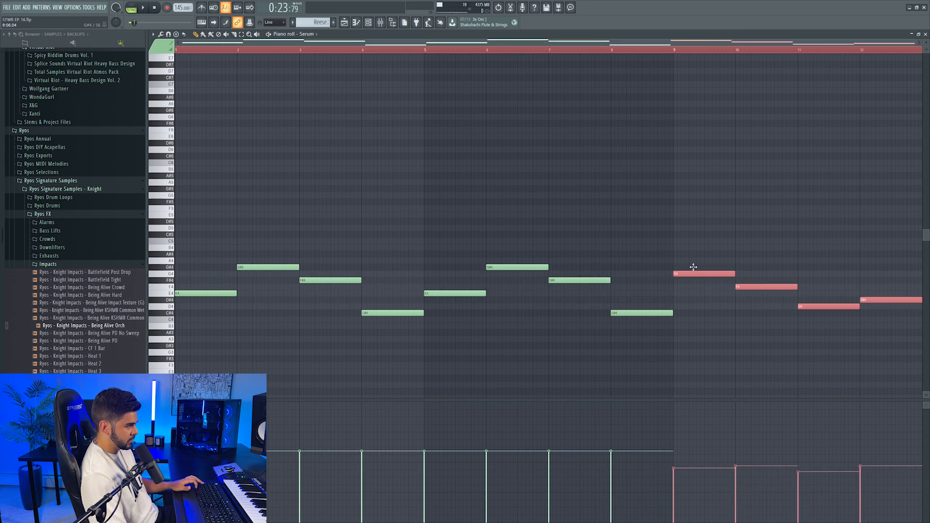
key(space)
key(F5)
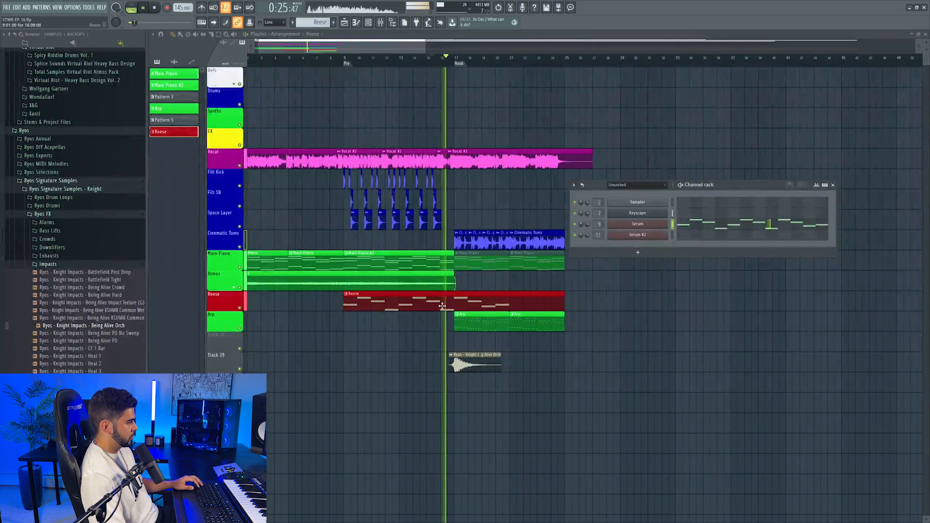
Continue the Reese notes through pattern bars 13 to 16 so the bass fills the rest of the hook.
double_click(478, 298)
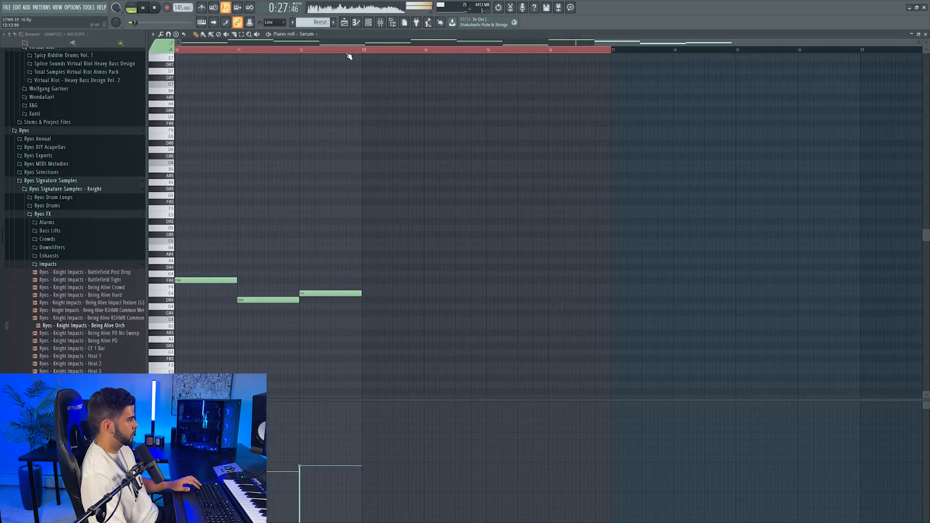
drag(582, 233, 732, 293)
mouse_move(559, 249)
mouse_down()
mouse_move(758, 259)
mouse_move(745, 247)
mouse_up()
key(F5)
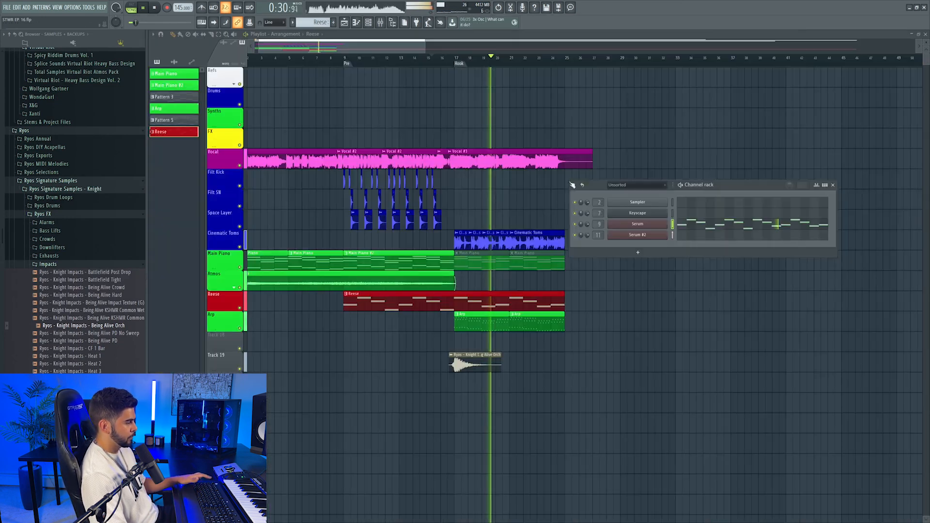
Continue the Atmos clip and the Main Piano #2 pattern from the Hook marker, and move the Arp track above Reese.
click(380, 22)
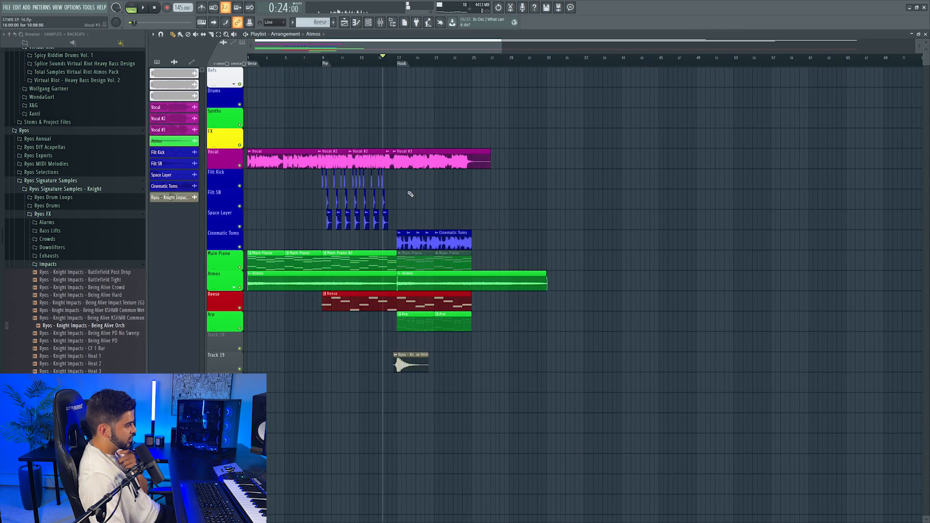
drag(405, 252, 420, 287)
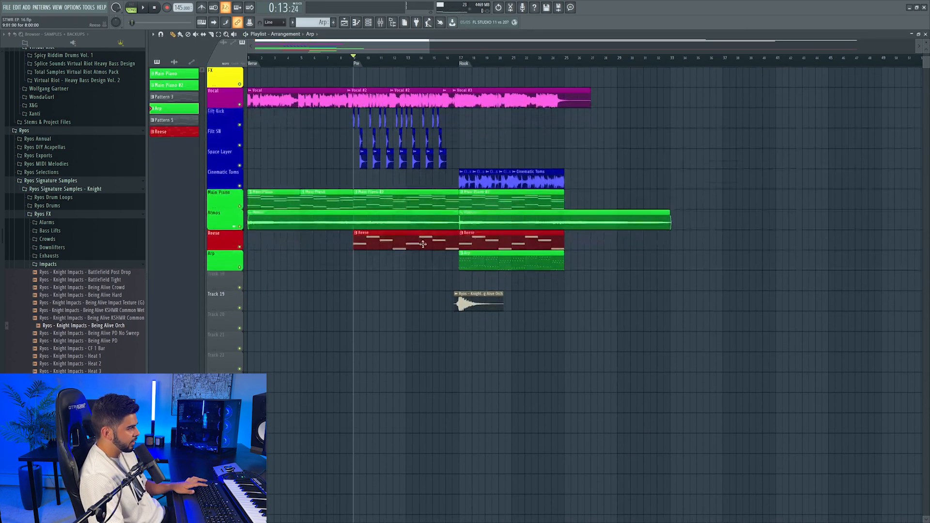
click(486, 247)
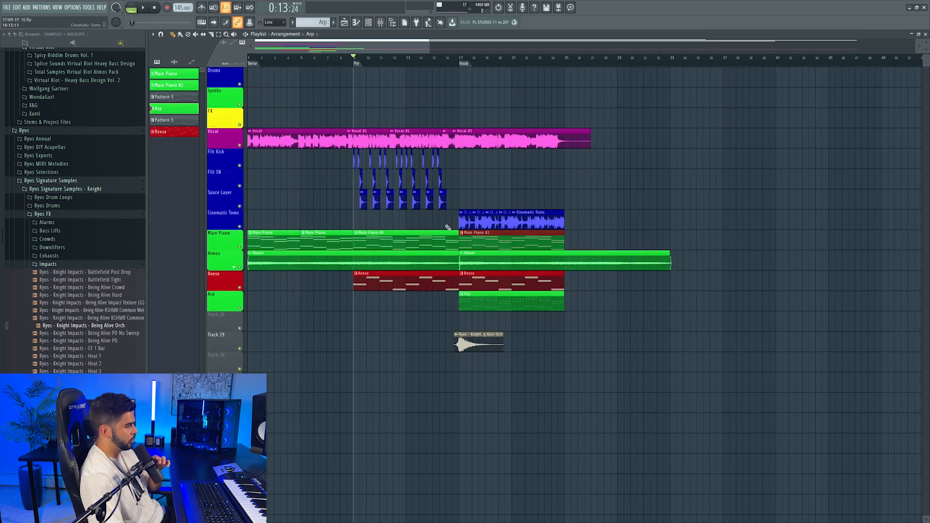
scroll(283, 238, down, 1)
drag(224, 283, 223, 263)
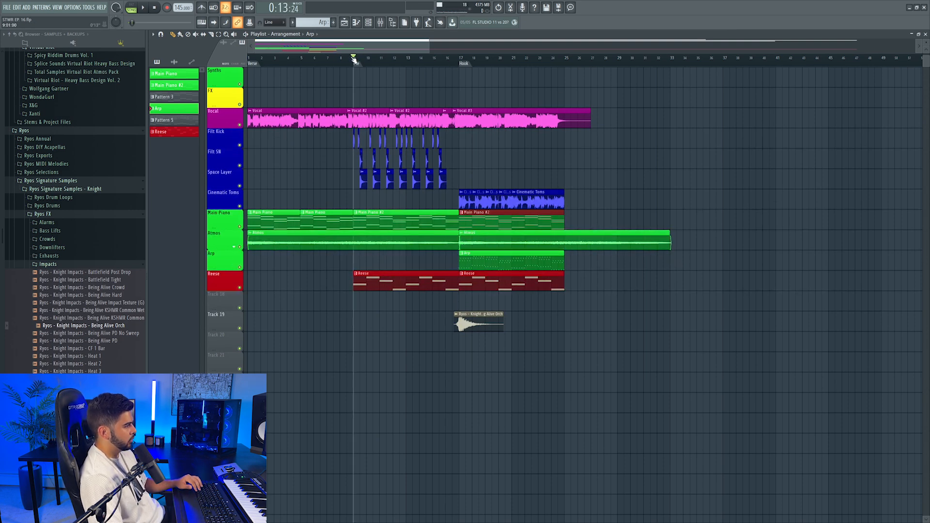
Play into the hook, lower mixer track 11's volume, and name that mixer track Arp in green.
scroll(437, 62, up, 2)
key(space)
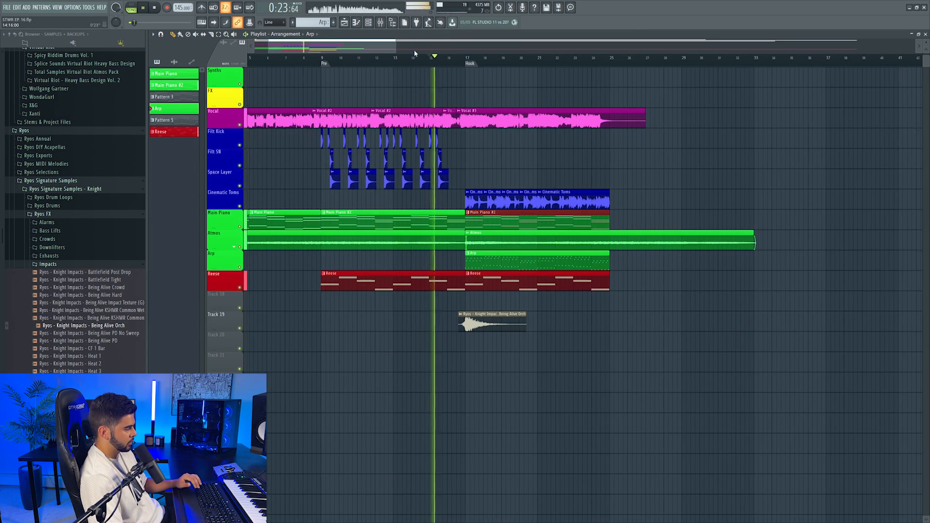
click(388, 25)
drag(469, 343, 470, 348)
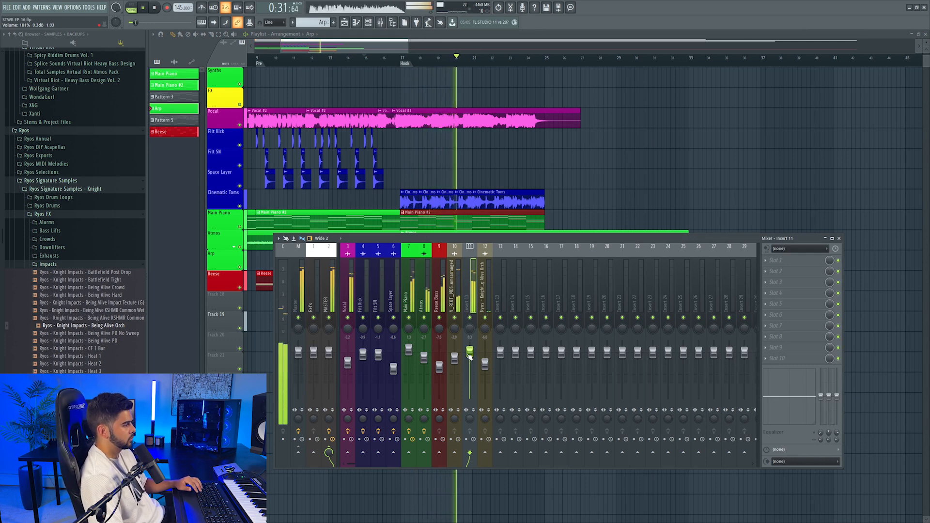
key(space)
right_click(470, 246)
click(506, 253)
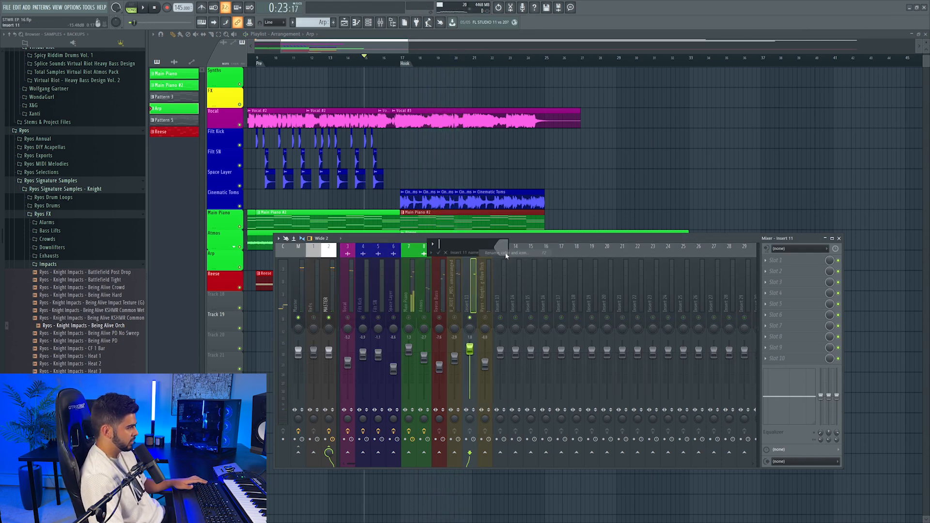
key(Return)
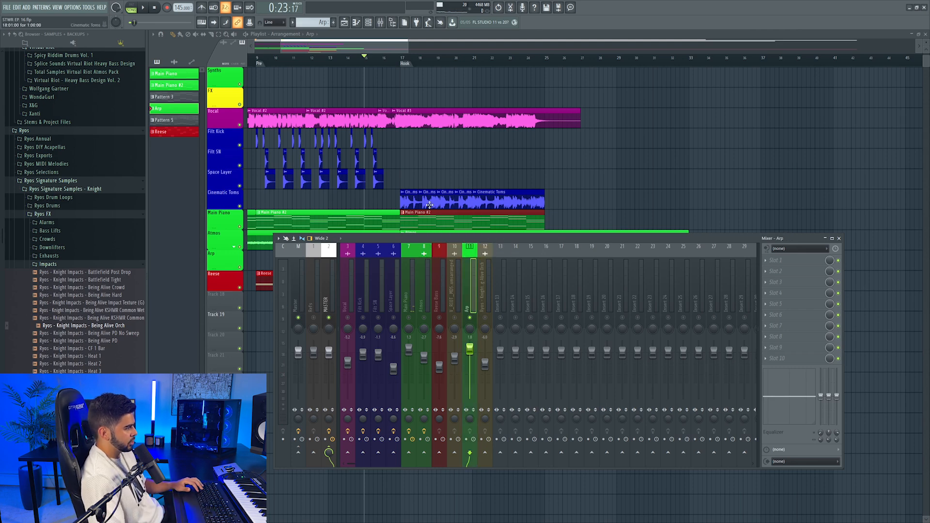
Name mixer track 10 Cinematic Toms in blue and adjust a band in its FabFilter Pro-Q 3 equalizer.
scroll(370, 190, down, 4)
right_click(446, 288)
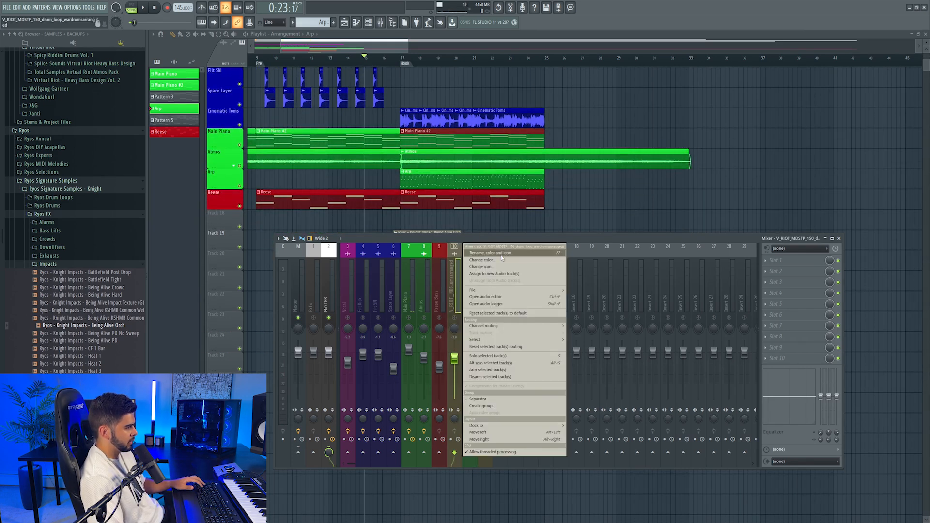
click(484, 254)
click(616, 422)
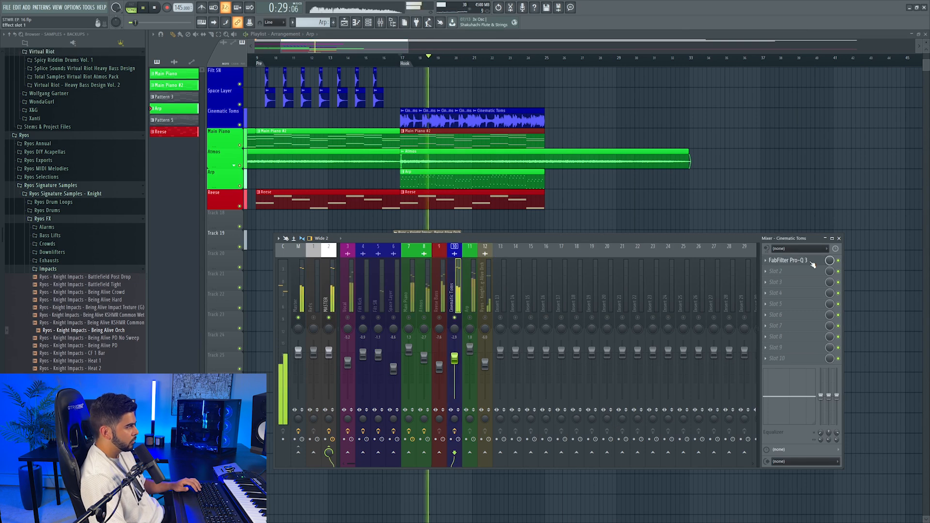
click(787, 261)
drag(318, 234, 303, 235)
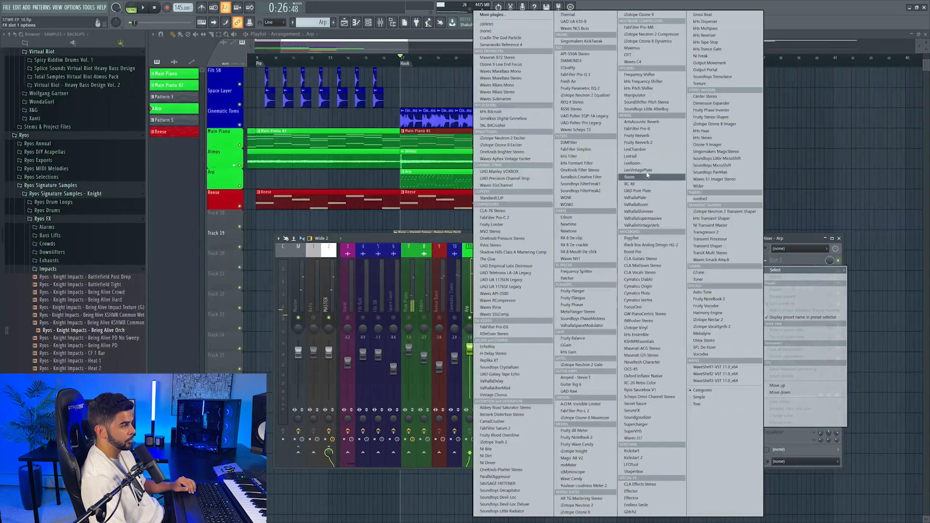
Load FocusOne on the Arp mixer track, audition it in the hook, and set the track's volume to about -0.7 dB.
click(649, 307)
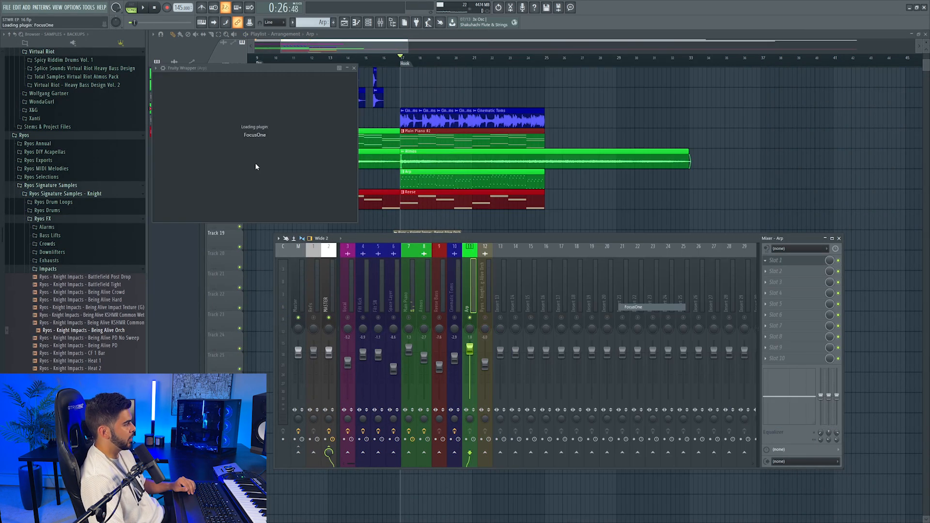
key(space)
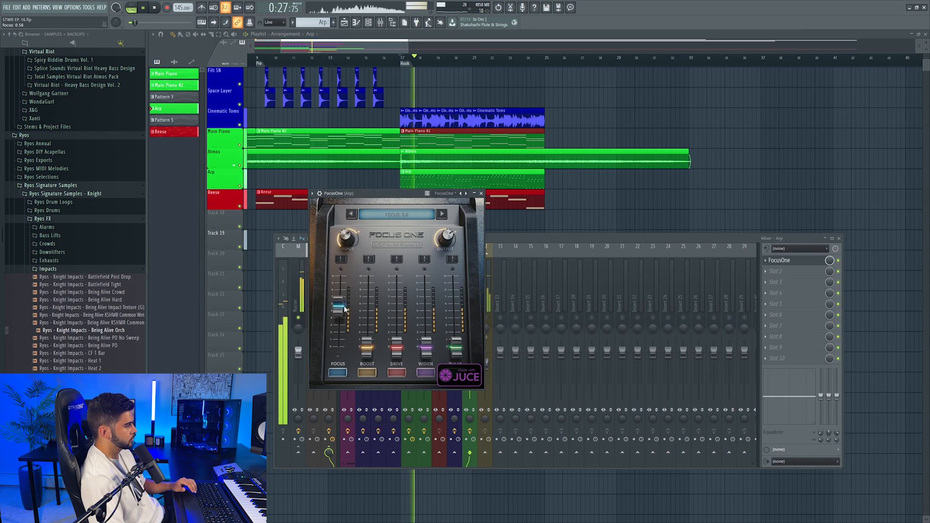
click(517, 237)
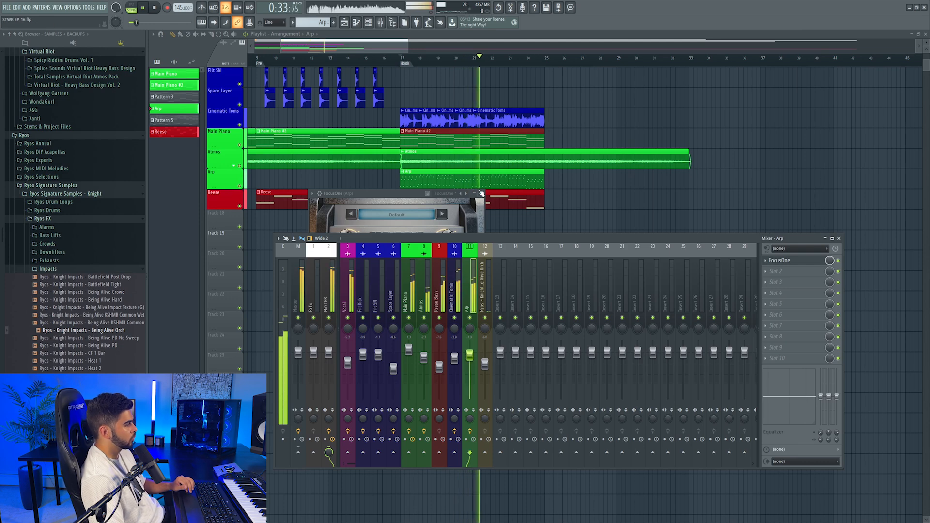
click(479, 192)
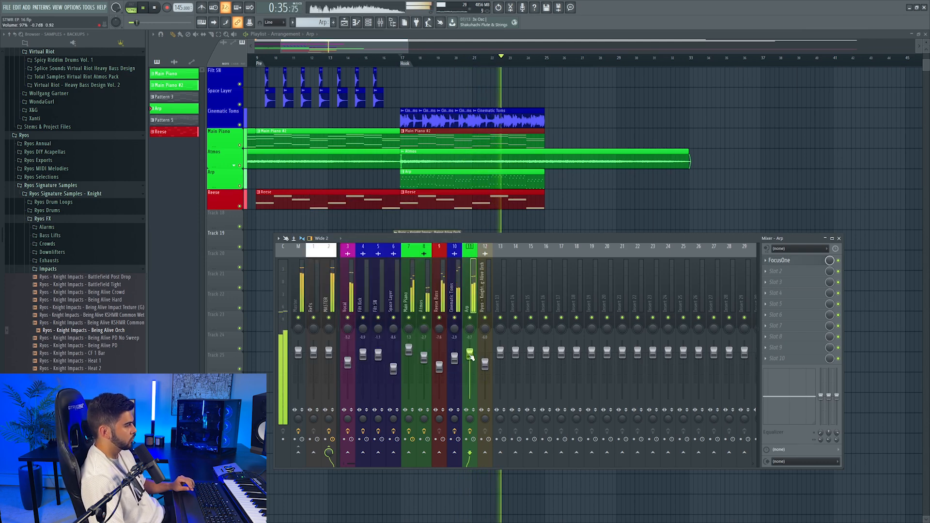
Repeat the hook's Cinematic Toms, Main Piano #2, Arp and Reese clips from the Build marker to the Drop marker.
key(F9)
scroll(399, 290, right, 1)
scroll(399, 271, down, 3)
click(433, 199)
click(462, 183)
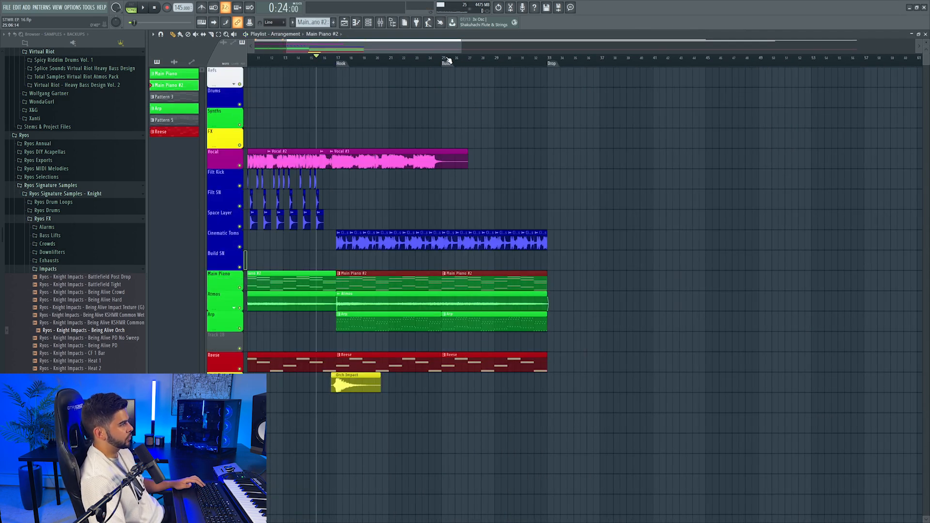
Select the Build section and automate the Arp's Serum #2 filter cutoff with a rising clip on Track 18.
double_click(448, 60)
double_click(477, 324)
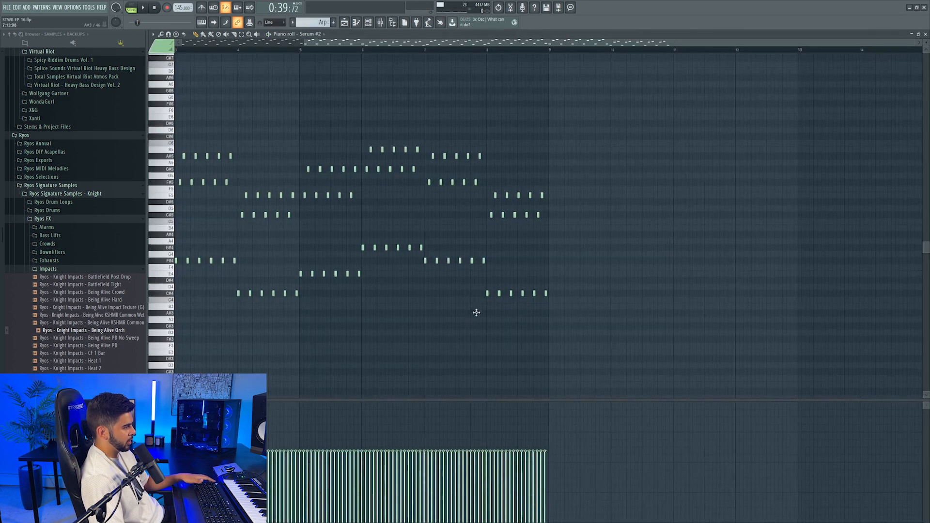
key(F7)
key(F6)
click(622, 236)
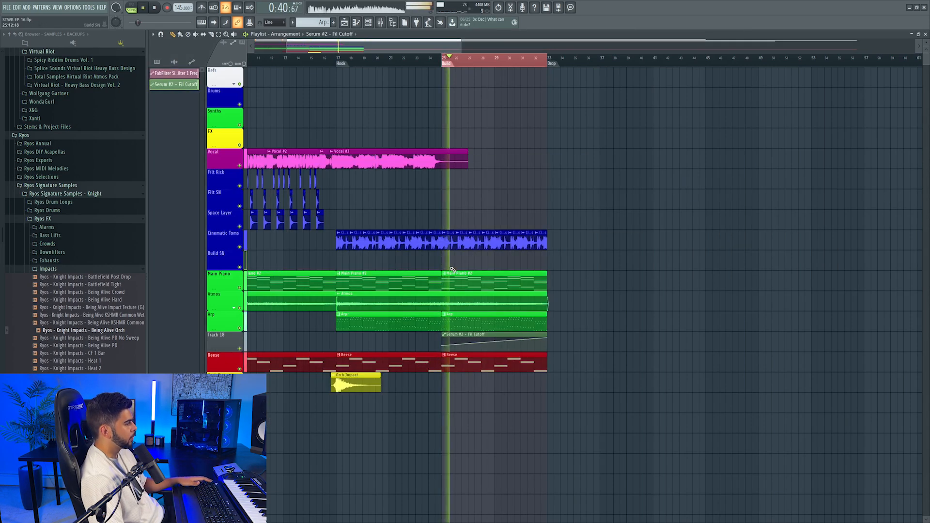
Create an automation clip for the filter cutoff of the Reese's Serum across the Build section.
double_click(464, 367)
key(F7)
key(F6)
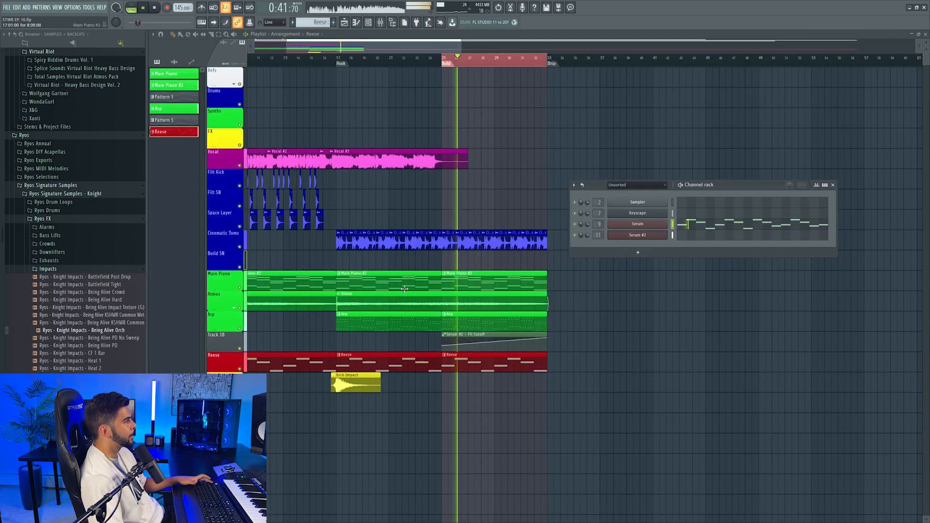
click(627, 225)
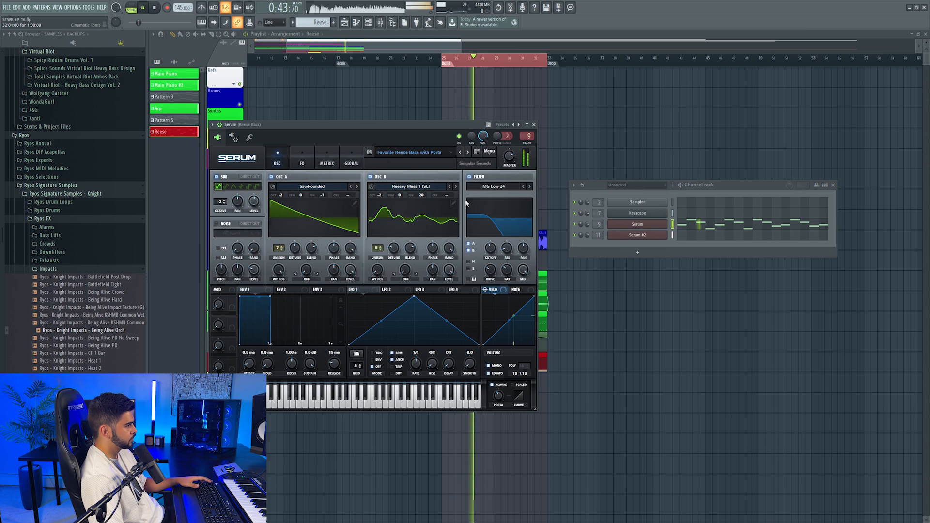
click(88, 7)
mouse_move(121, 97)
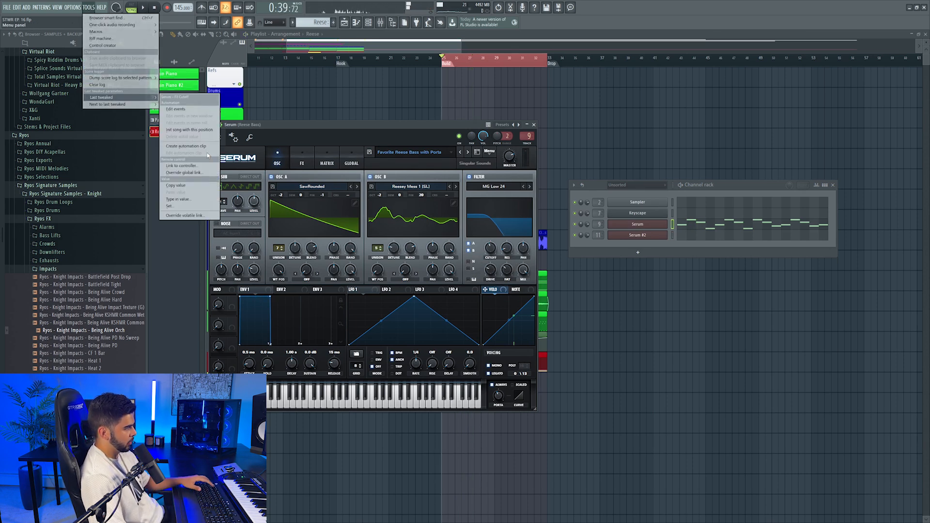
click(186, 146)
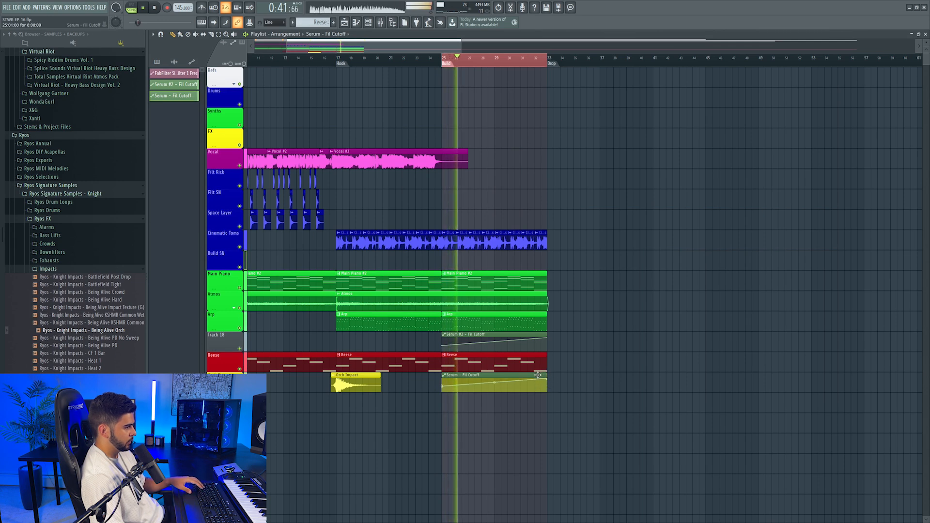
Put the Reese filter cutoff automation on its own track directly below Reese and group it with the Reese track.
drag(538, 374, 537, 395)
scroll(236, 406, up, 2)
scroll(237, 365, down, 1)
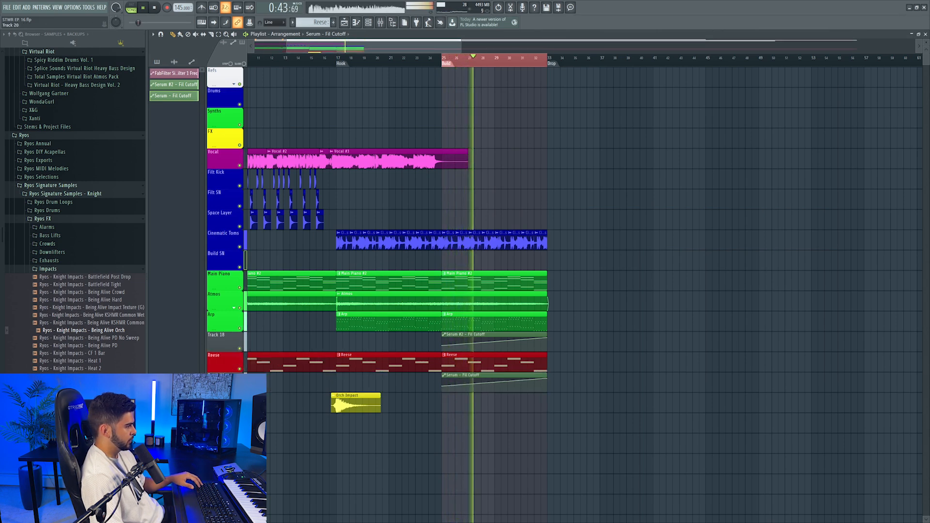
right_click(235, 382)
click(256, 415)
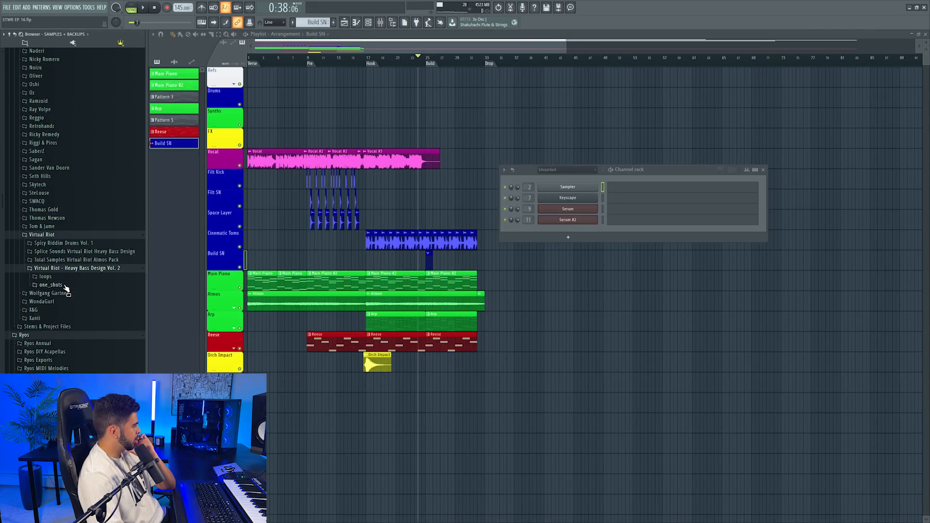
Add the VR_drum_snare_enhanced one-shot from Virtual Riot - Heavy Bass Design Vol. 2 to the Build SN part and raise its mixer volume.
click(92, 267)
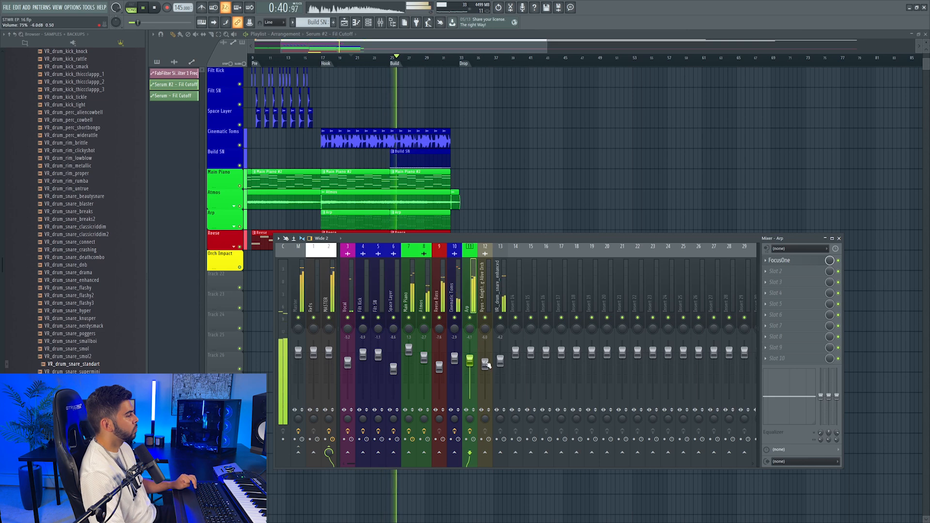
click(513, 359)
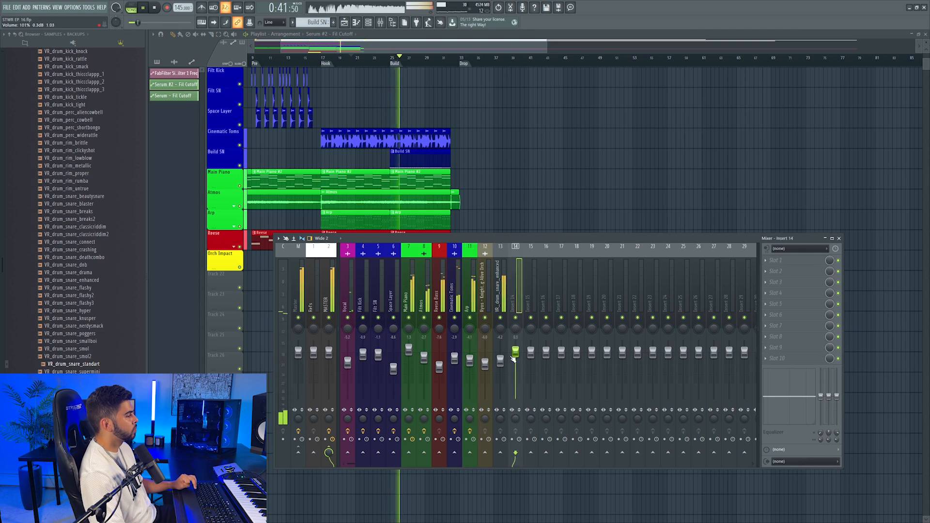
drag(501, 361, 501, 358)
scroll(443, 184, down, 4)
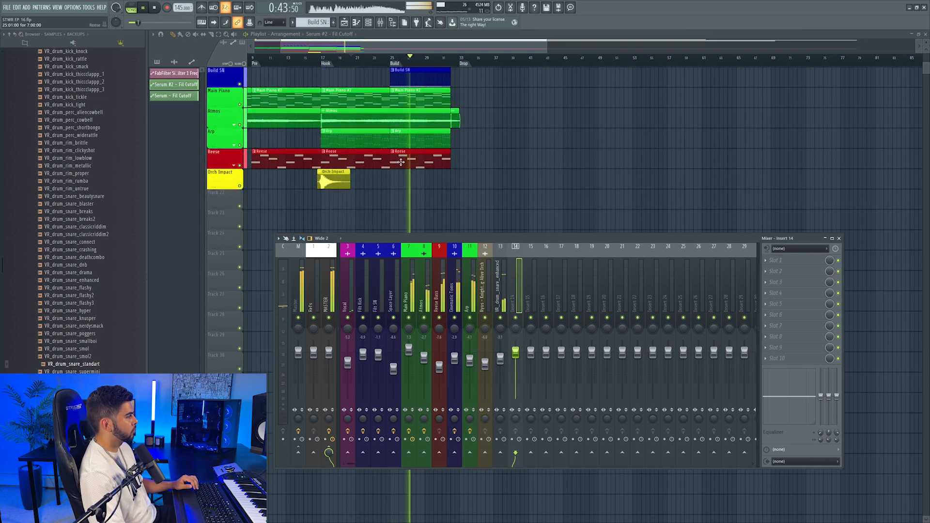
scroll(444, 183, up, 2)
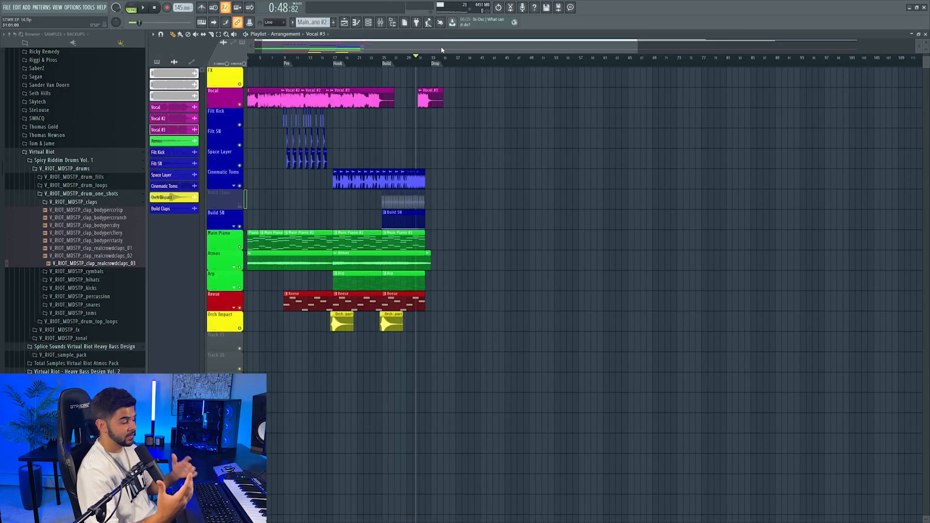
Add a new Serum channel for the drop and load the SS_serum_lead_millennium_saw_01 preset.
scroll(425, 59, up, 3)
drag(511, 100, 434, 102)
click(429, 60)
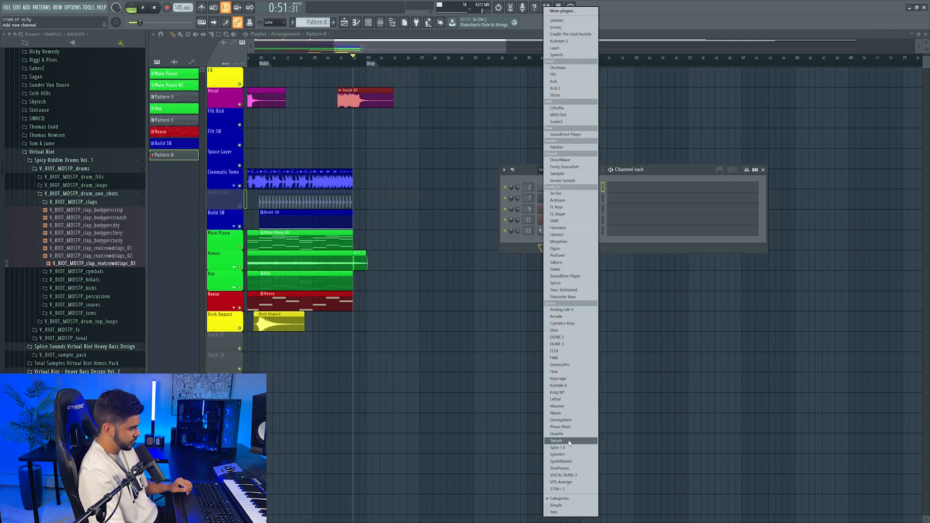
click(568, 443)
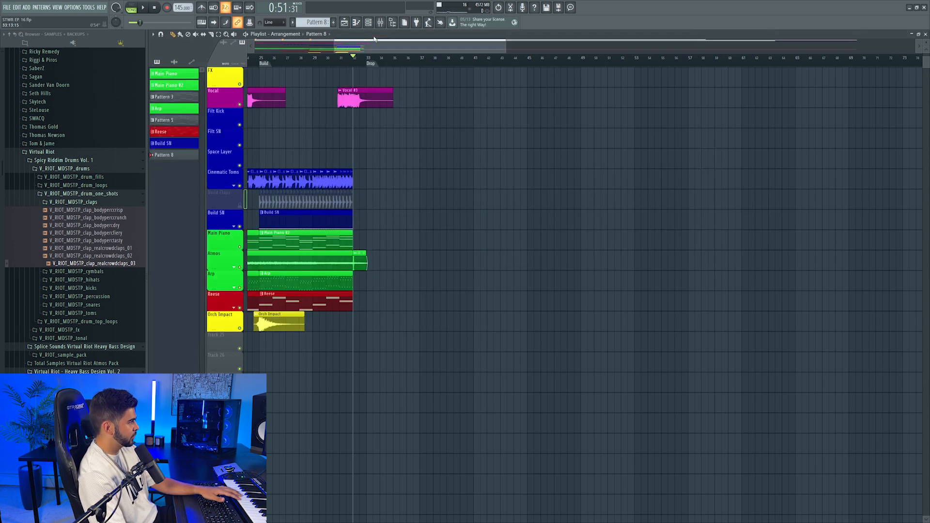
click(368, 21)
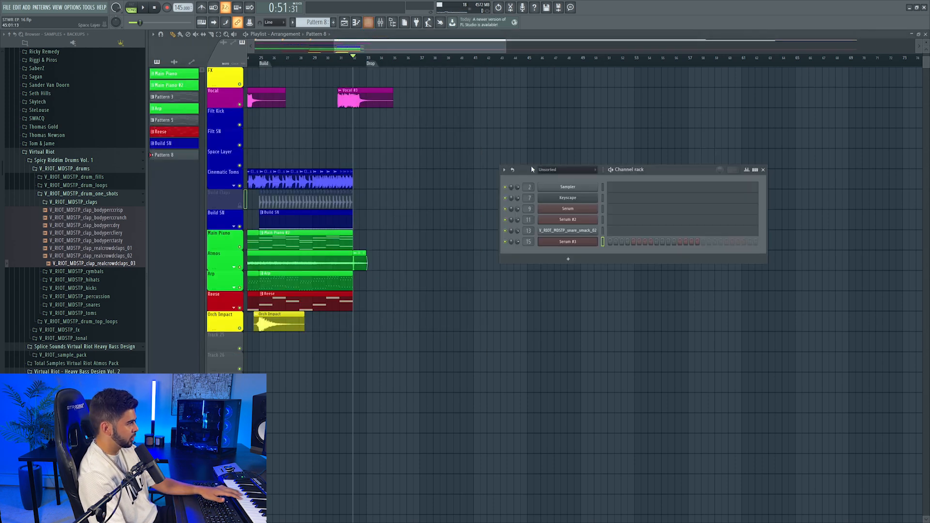
click(566, 241)
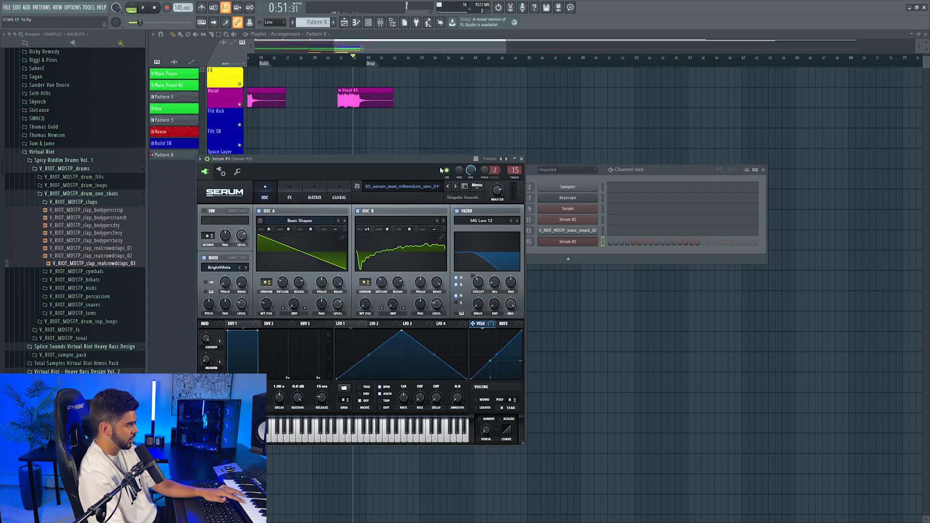
click(521, 159)
Copy the Main Piano #2 chords into a new pattern named Drop Chords on the Serum #3 channel.
double_click(294, 233)
scroll(351, 56, down, 3)
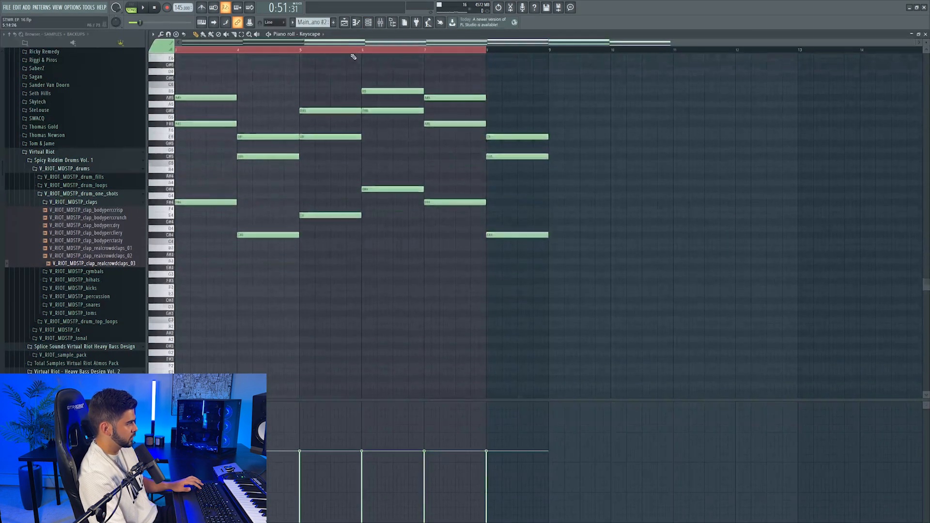
scroll(355, 52, up, 2)
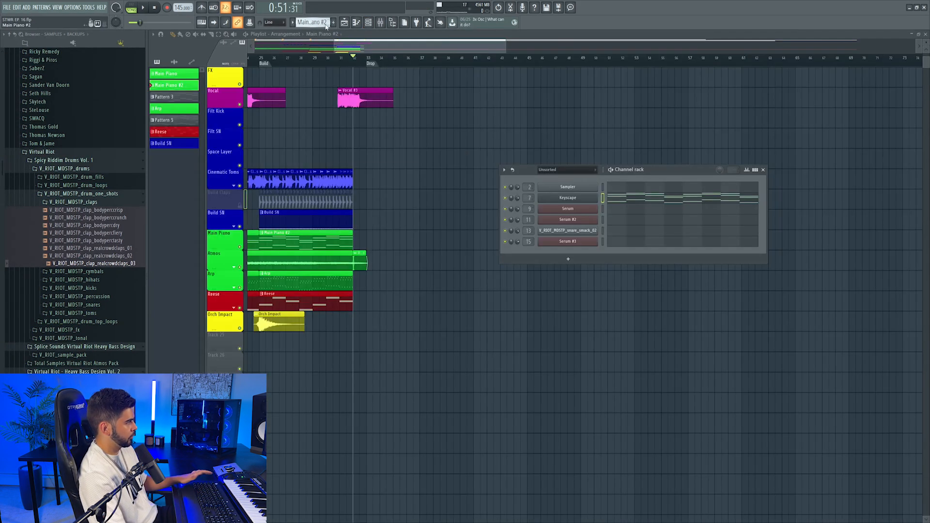
click(312, 22)
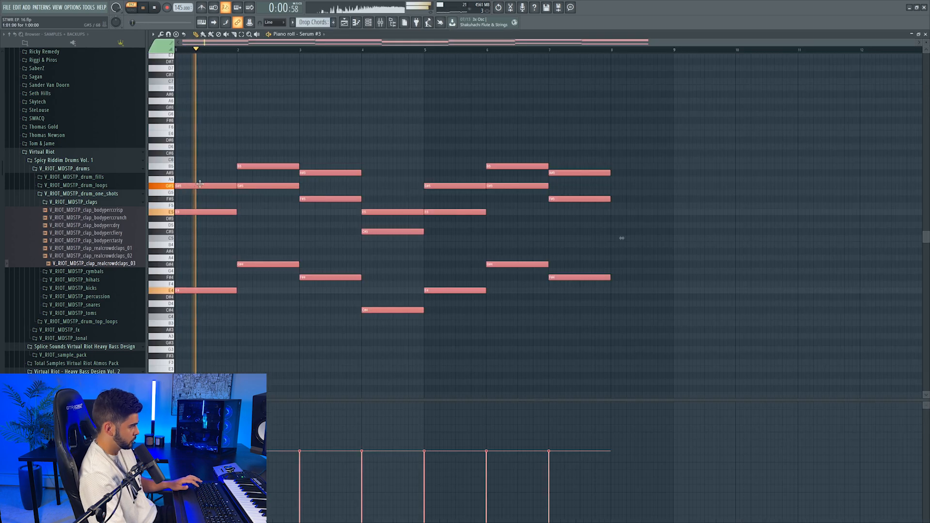
click(328, 224)
right_click(327, 225)
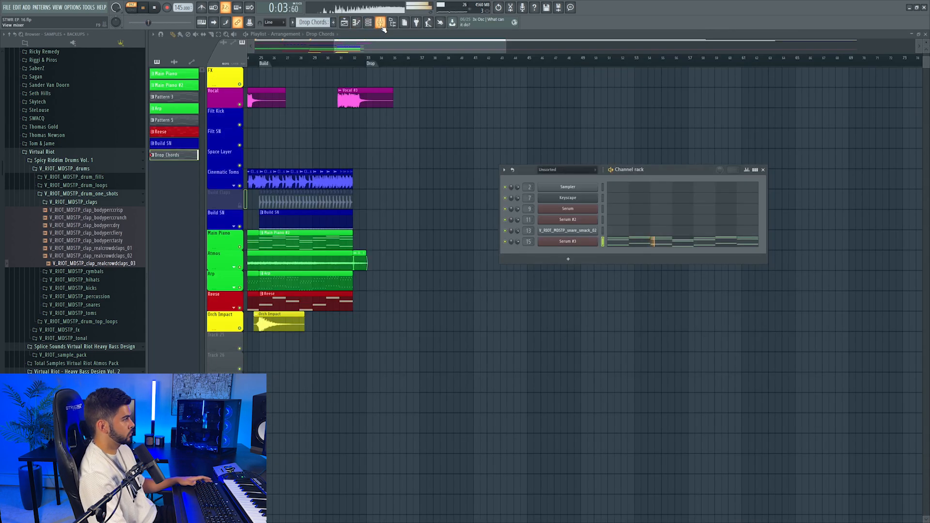
Layer the drop chords with Spire 1.5 on mixer insert 16 and the Nexus preset Ludus on insert 17.
click(381, 23)
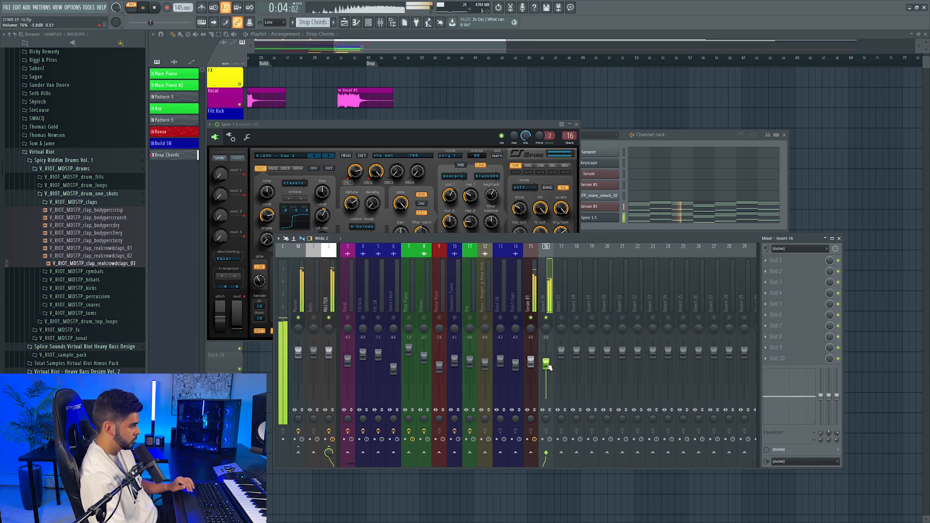
click(413, 145)
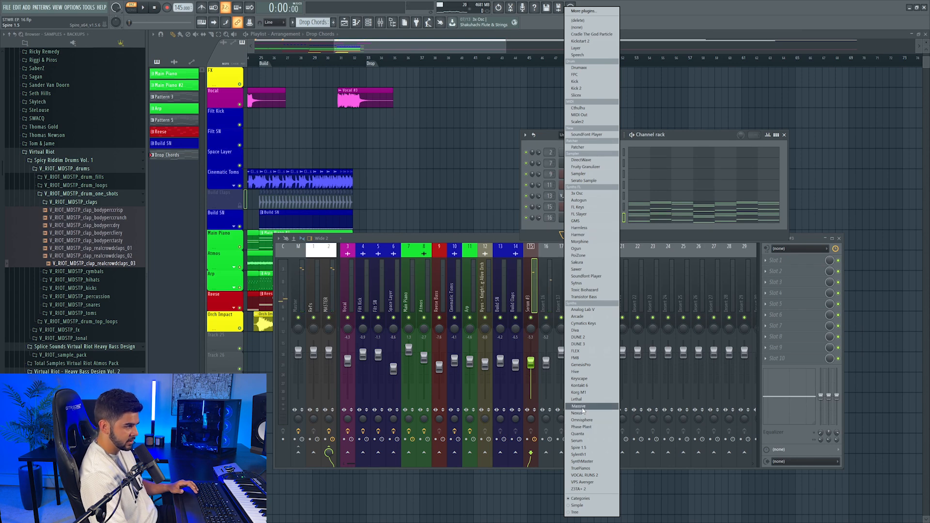
click(578, 413)
key(space)
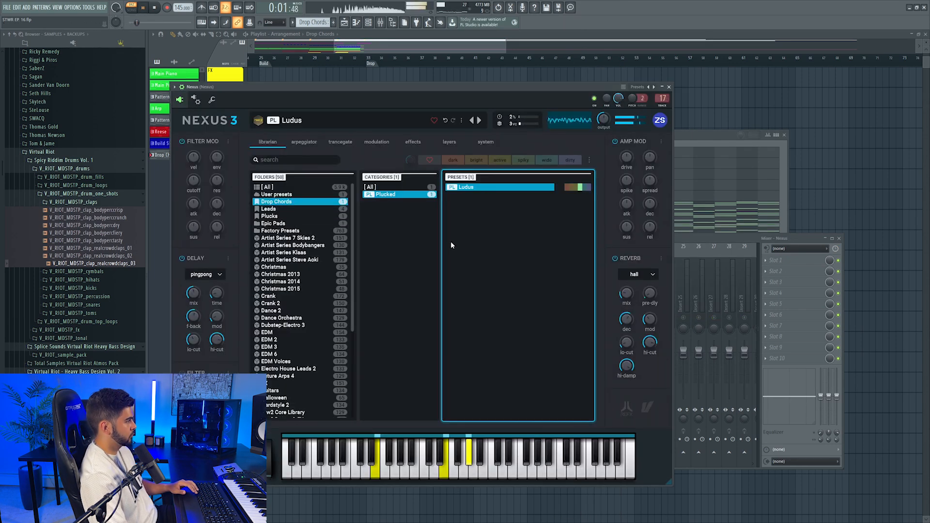
click(700, 246)
right_click(546, 318)
right_click(546, 317)
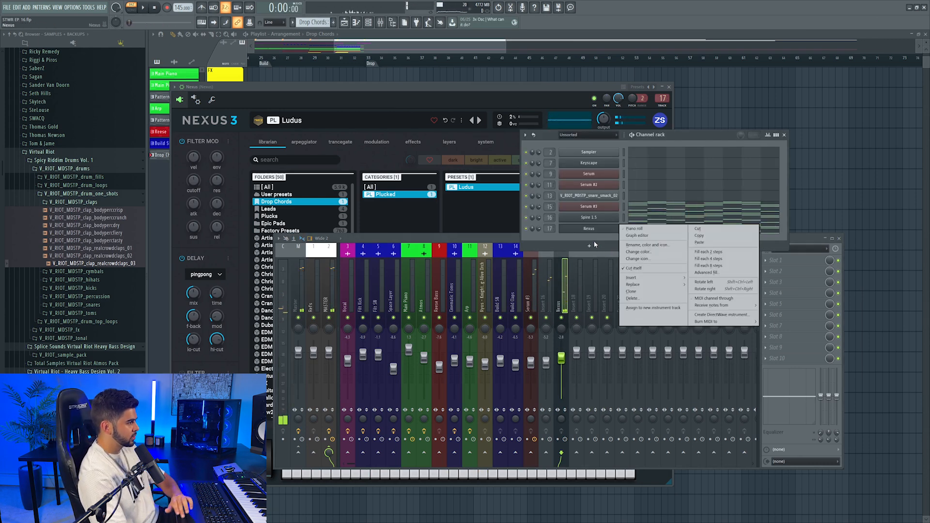
Clone the Nexus channel, copy the chords into it, route it to insert 18 and load the Flocka Chords preset.
click(633, 292)
click(689, 243)
right_click(581, 230)
click(692, 237)
right_click(603, 239)
click(685, 254)
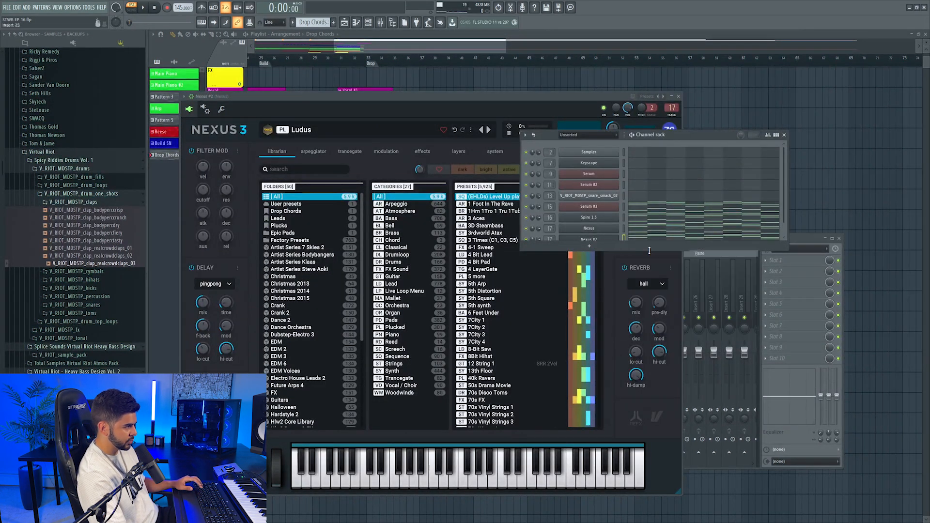
key(space)
click(807, 239)
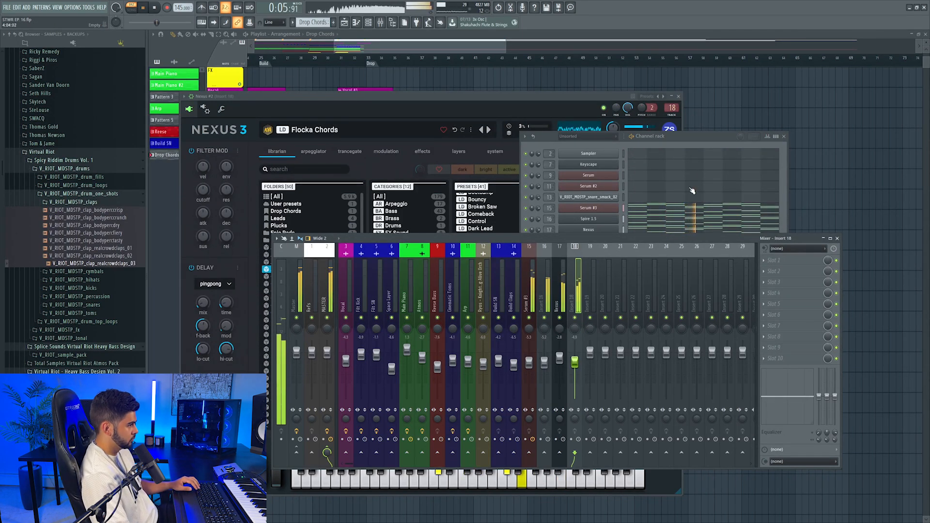
Audition the chord layers by muting and soloing their mixer tracks, and delete the Spire 1.5 channel.
click(677, 141)
click(560, 318)
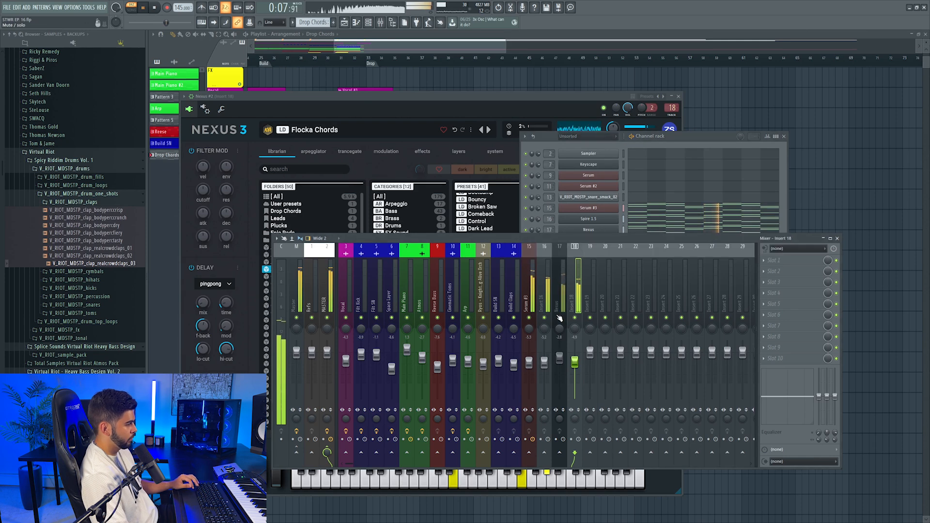
key(space)
click(671, 144)
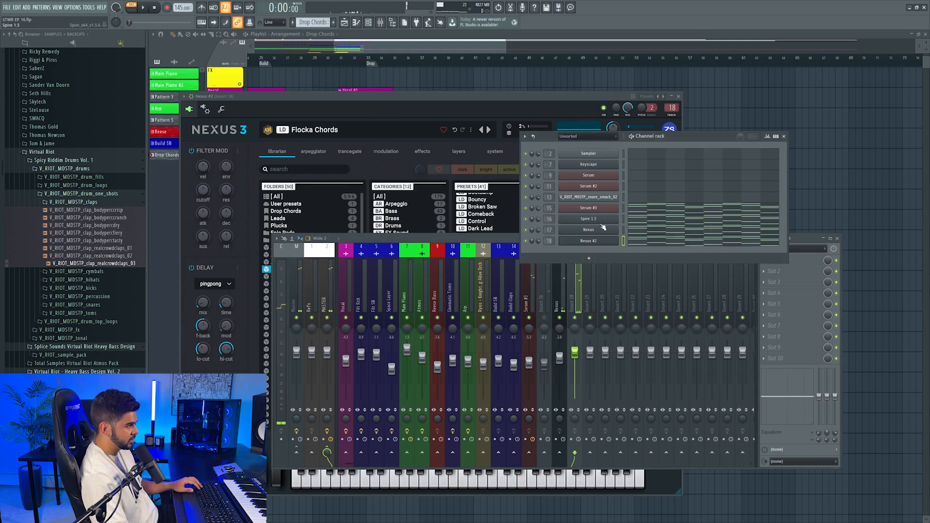
right_click(598, 221)
click(630, 289)
key(Return)
click(575, 320)
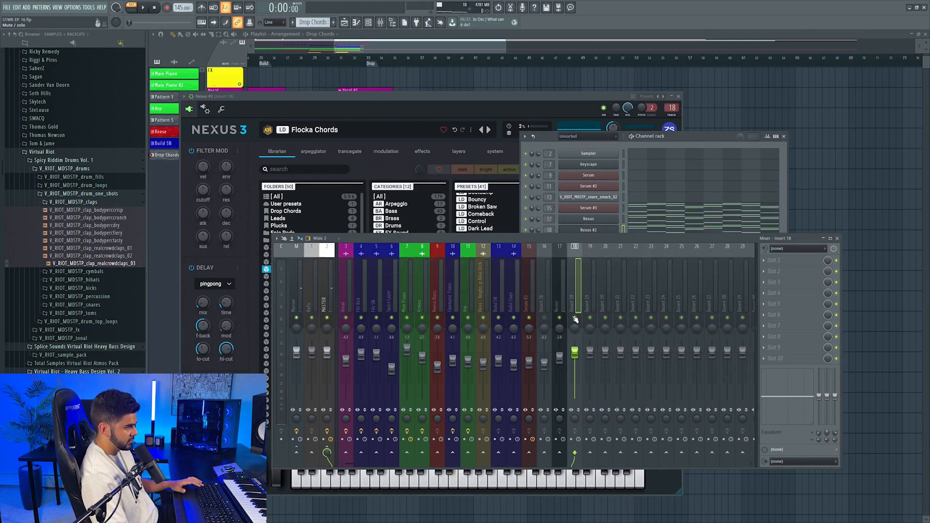
key(space)
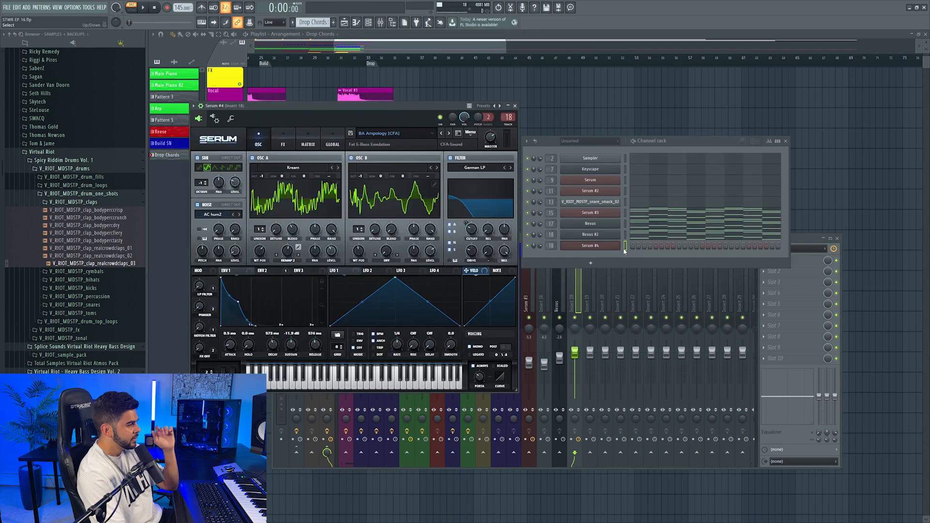
Paste the chords into Serum #4, route it to insert 19 and choose the RYOS_CH - Ultimate Hypersaw preset.
right_click(621, 241)
click(625, 259)
scroll(549, 244, up, 1)
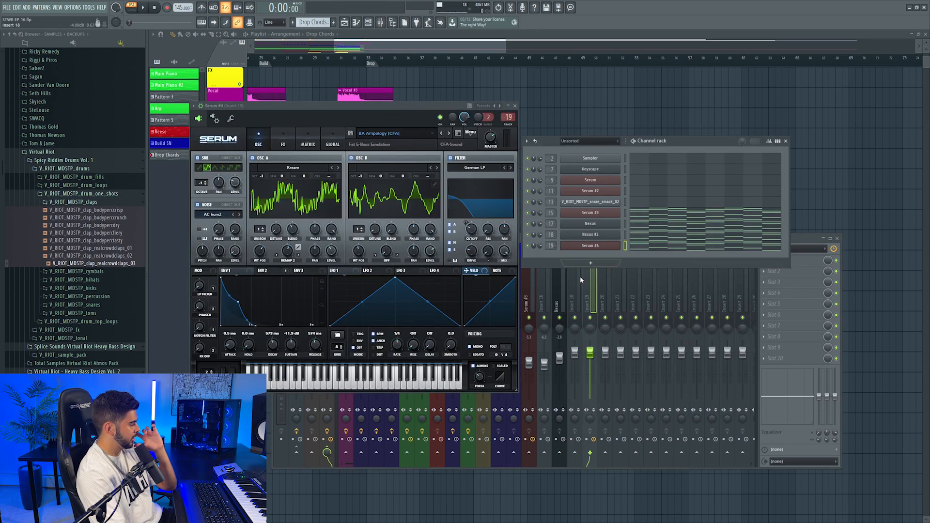
click(591, 320)
click(448, 133)
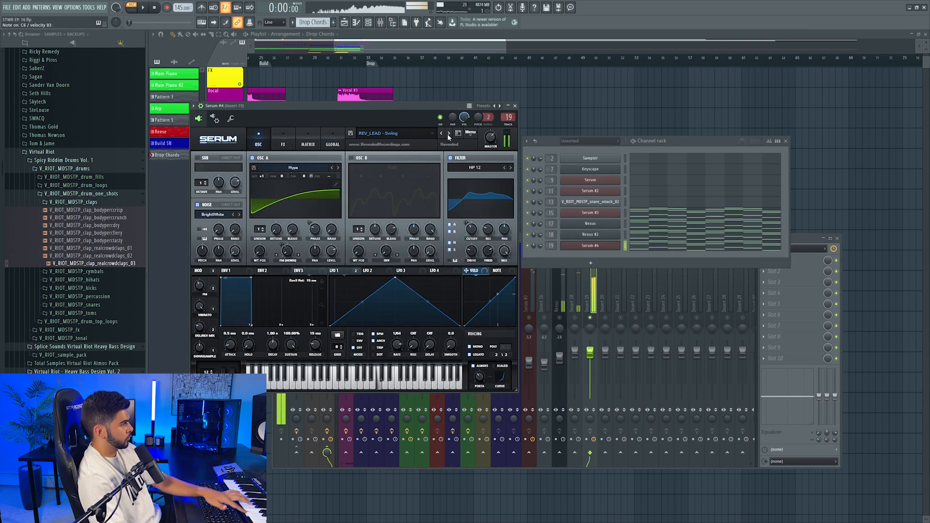
right_click(617, 300)
click(629, 308)
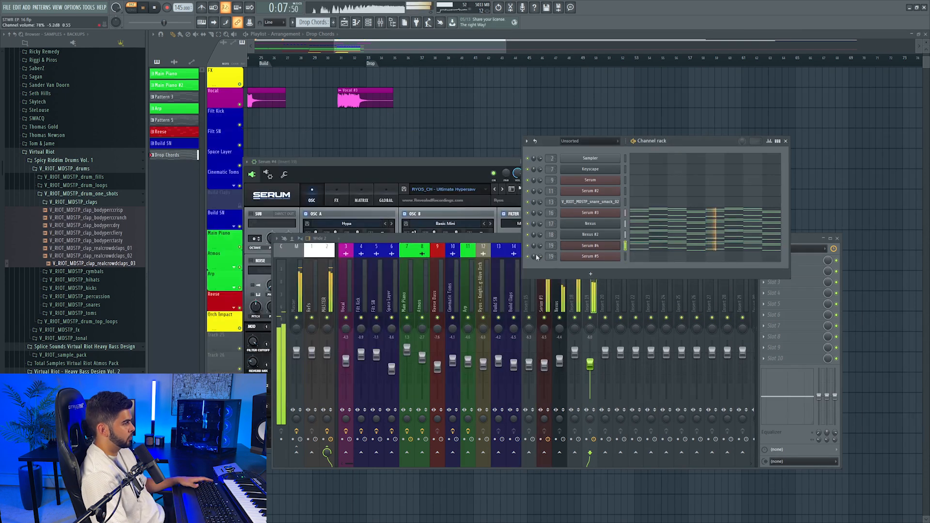
click(489, 242)
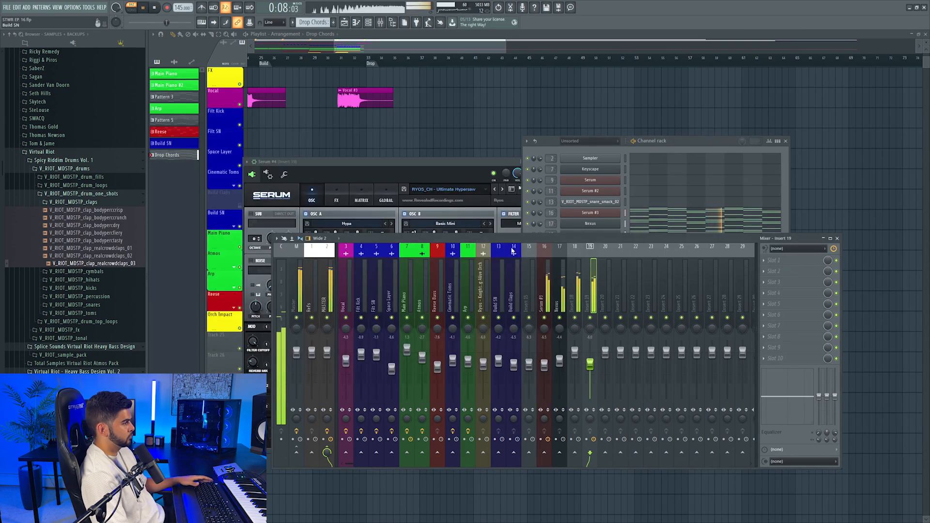
click(680, 152)
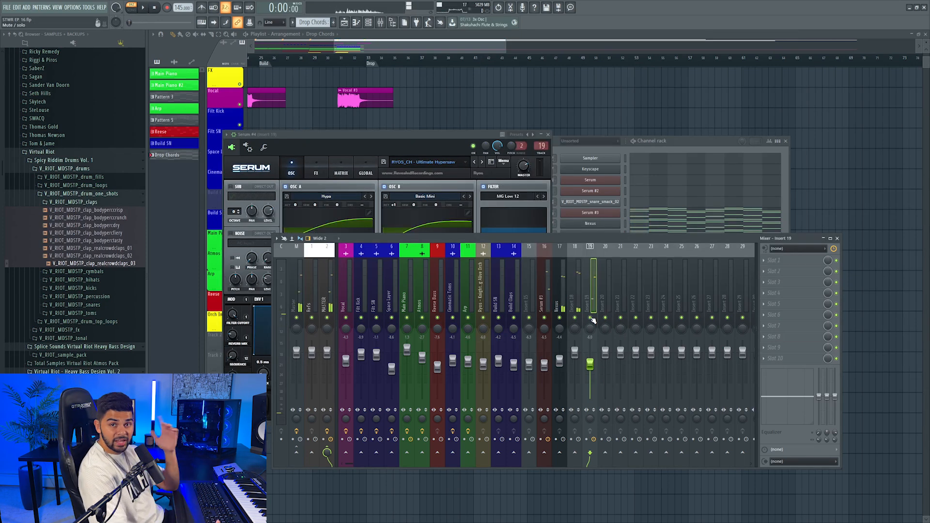
Load FabFilter Pro-Q 3 on insert 19 and add a High Cut band at about 4.7 kHz.
click(812, 265)
click(584, 75)
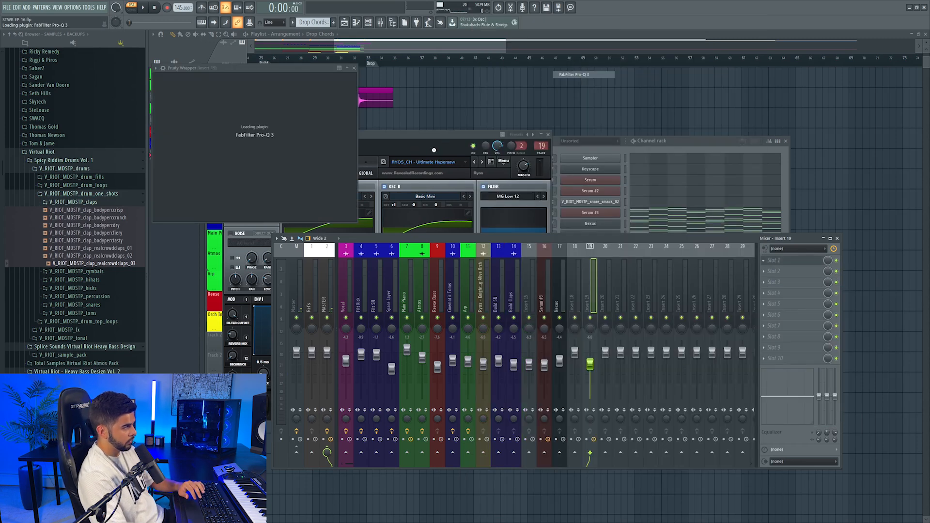
click(474, 174)
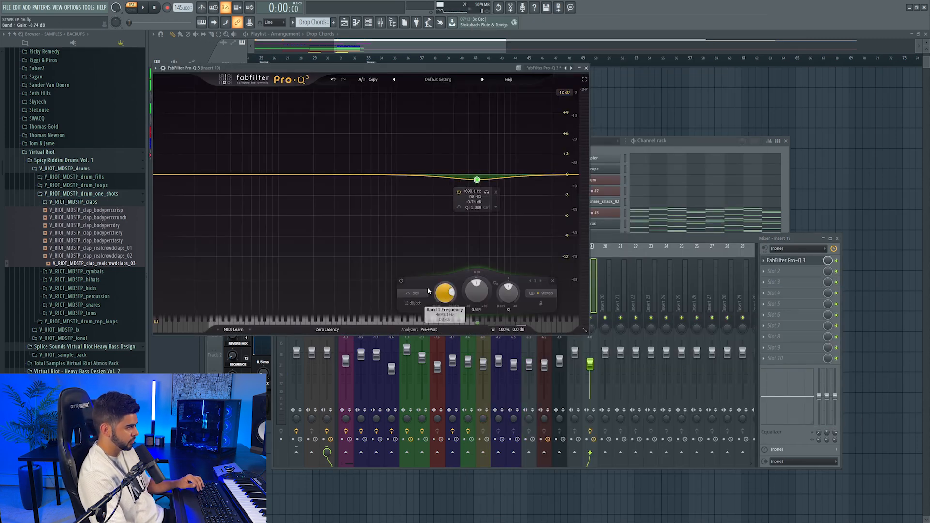
click(415, 293)
click(414, 254)
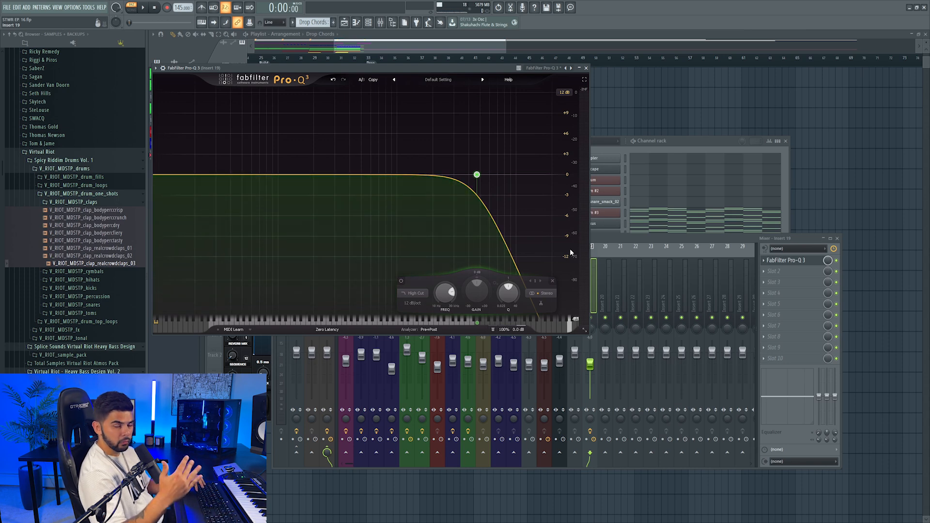
Raise the high cut's frequency on insert 19 to about 9 kHz while the chords play.
click(604, 242)
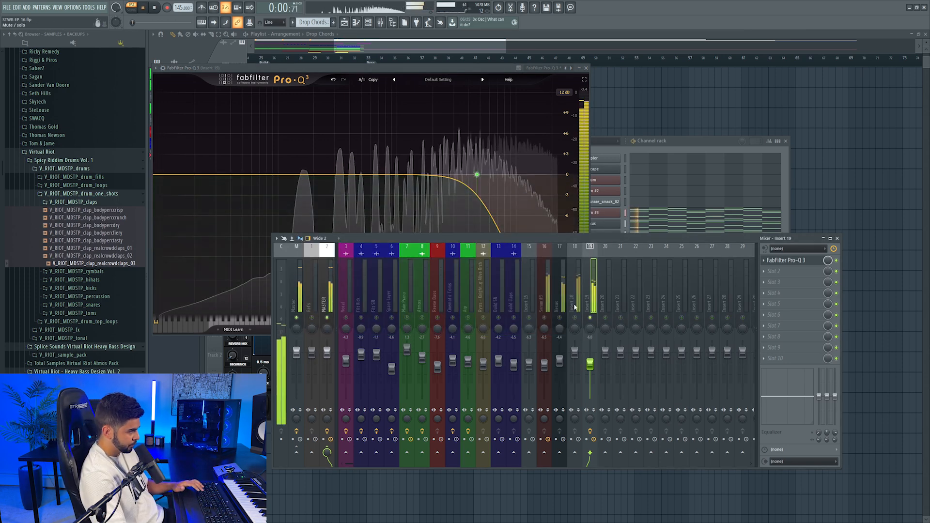
click(477, 176)
key(space)
drag(479, 175, 511, 177)
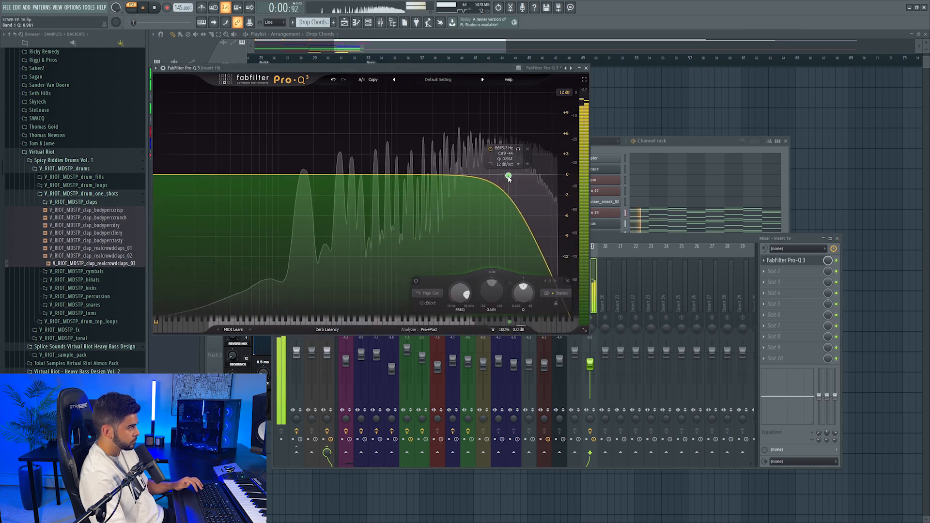
Group the four chord layers under a DROP CH GRP mixer track, load FocusOne on it and raise its Drive.
click(587, 303)
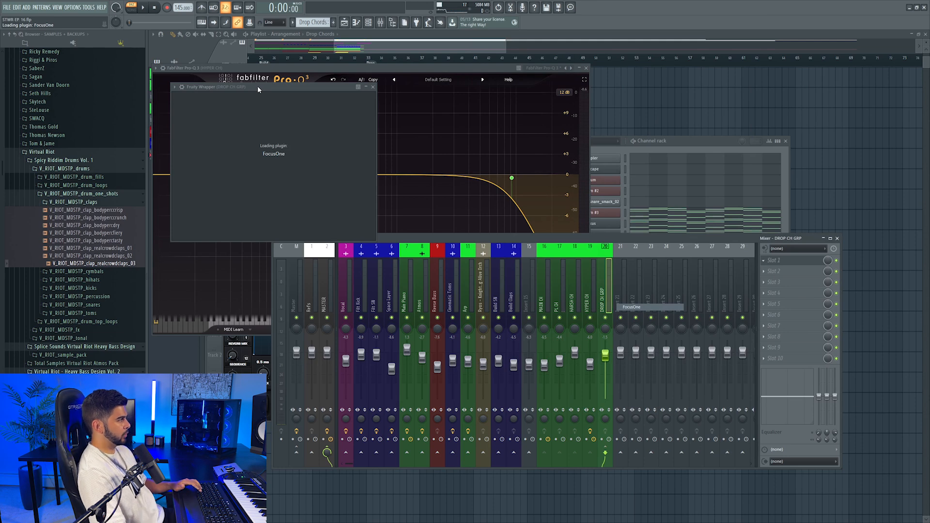
drag(223, 87, 329, 184)
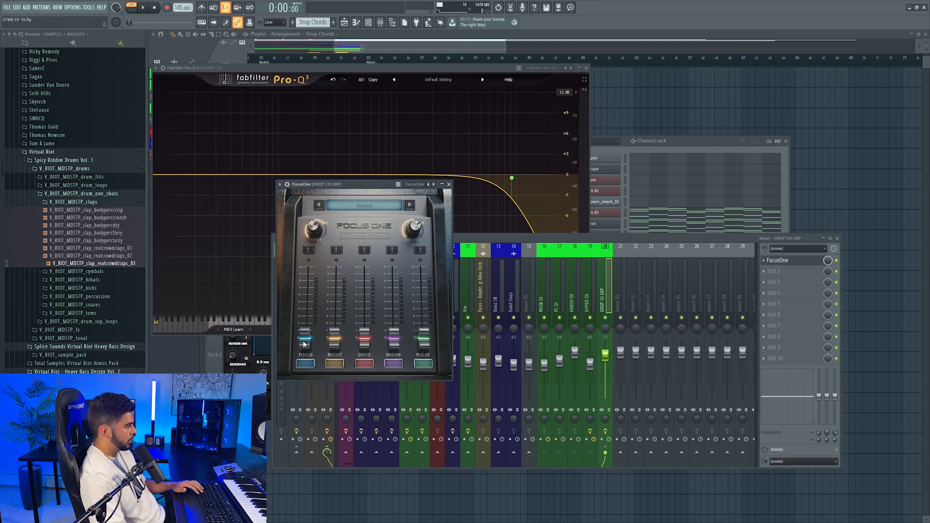
key(space)
drag(364, 339, 368, 326)
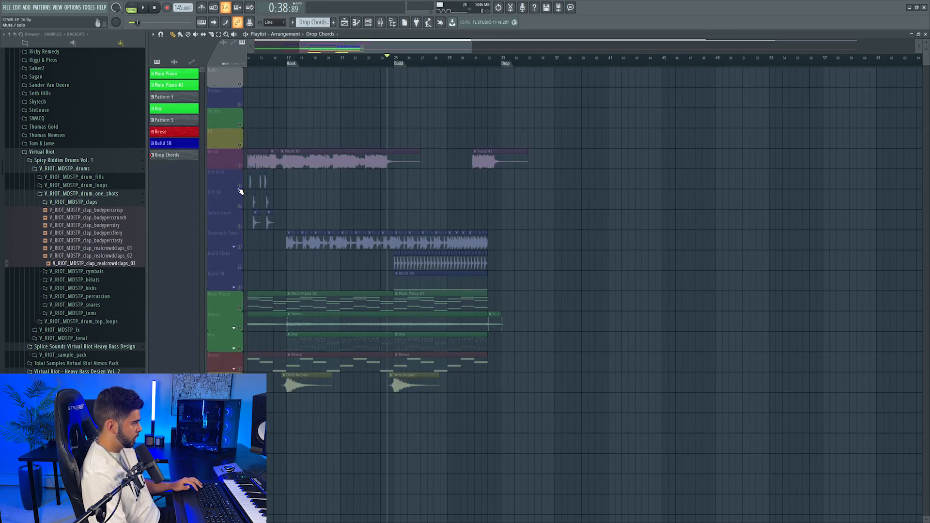
Place the Drop Chords pattern on Track 25 at the Drop marker and play the transition from the end of the build.
drag(166, 154, 529, 414)
click(472, 61)
key(space)
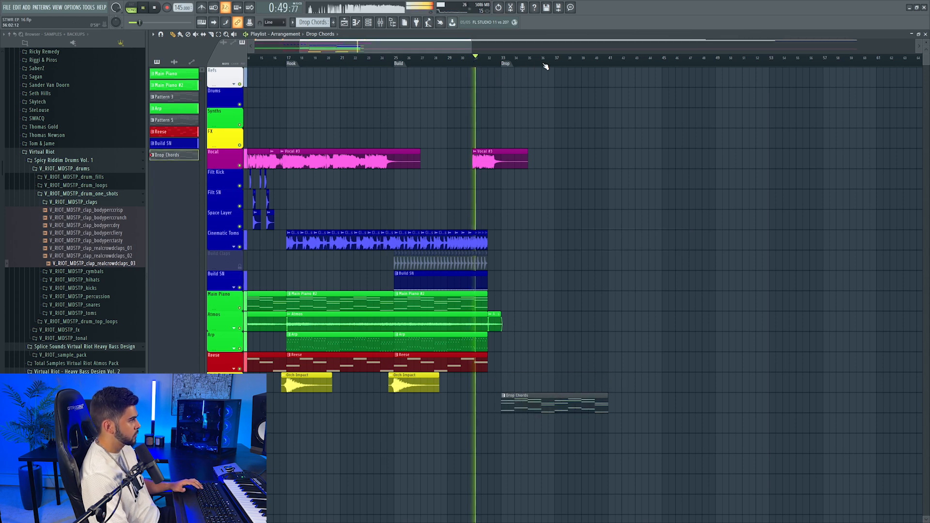
scroll(543, 65, up, 2)
scroll(482, 114, down, 4)
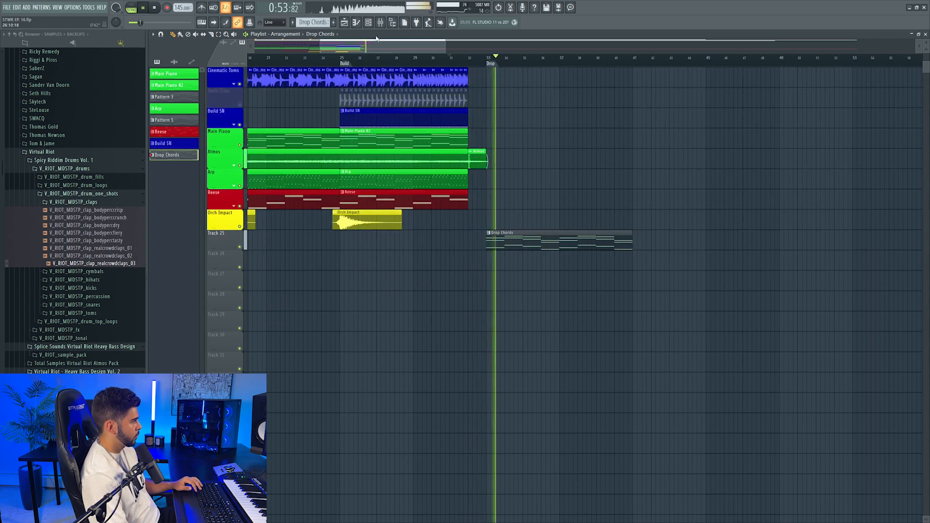
scroll(445, 139, down, 2)
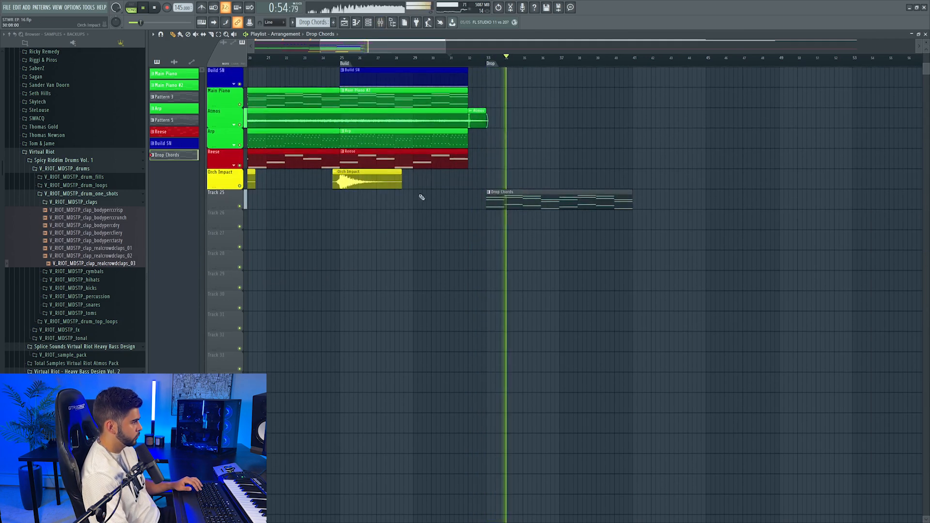
Browse the kick samples, replace CHIME_kick_bump with VR_drum_kick_harder and route it to its own mixer track.
click(86, 289)
key(space)
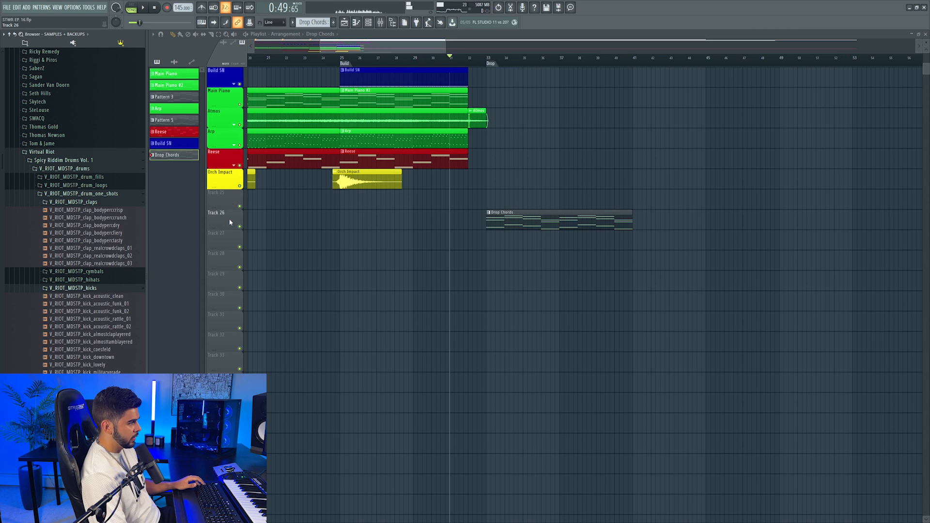
scroll(22, 322, up, 10)
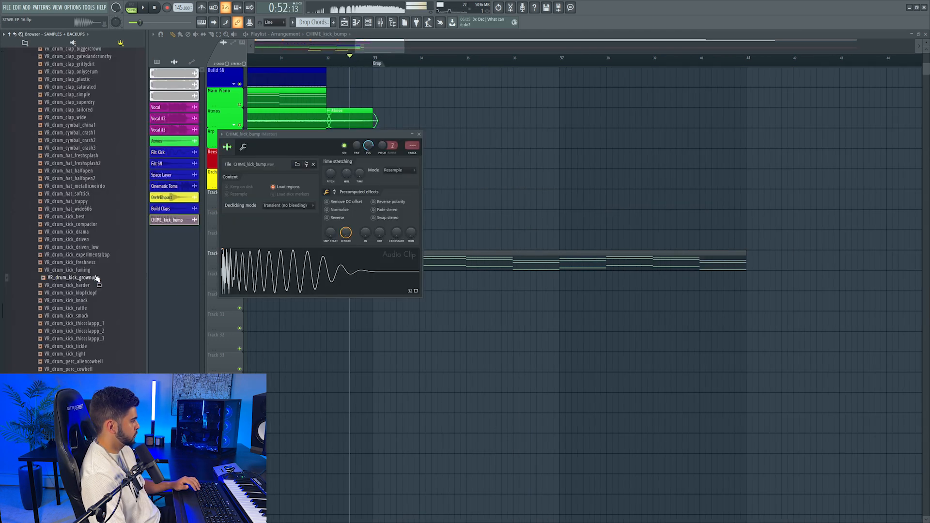
drag(97, 289, 321, 257)
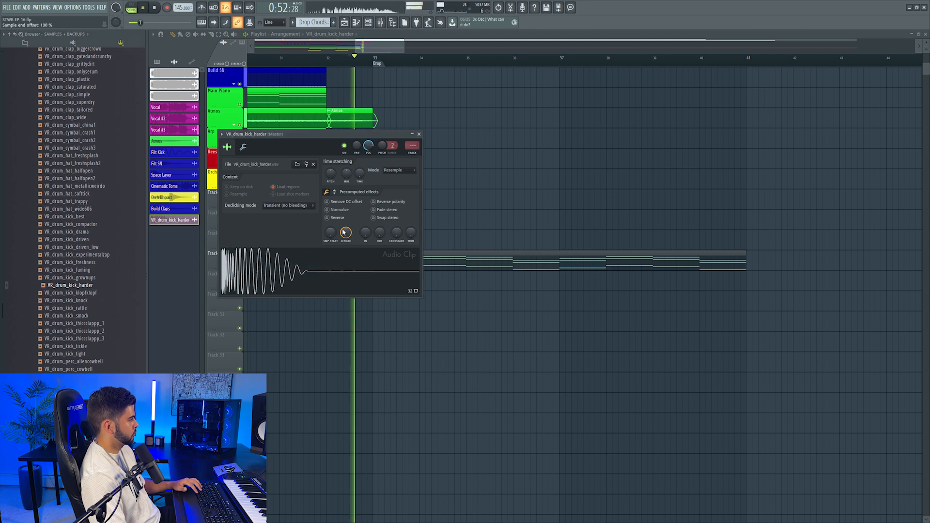
key(ctrl+l)
key(space)
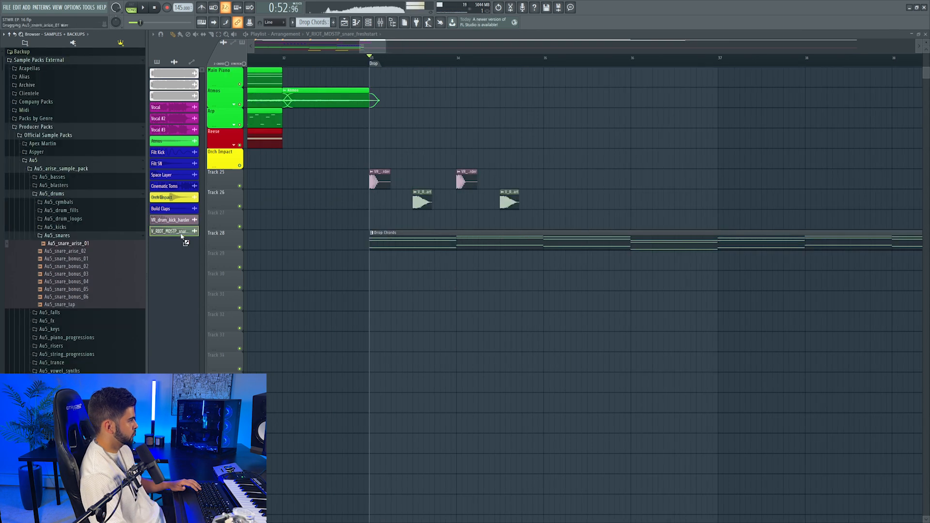
Swap the drop snare for Au5_snare_arise_01 and place its hits between the kicks on Track 26.
drag(182, 236, 182, 236)
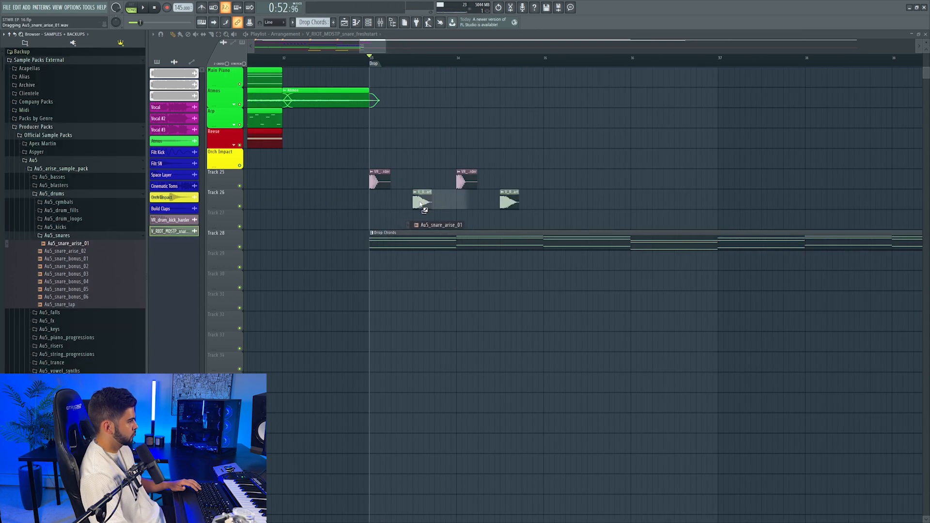
key(space)
right_click(510, 201)
click(511, 203)
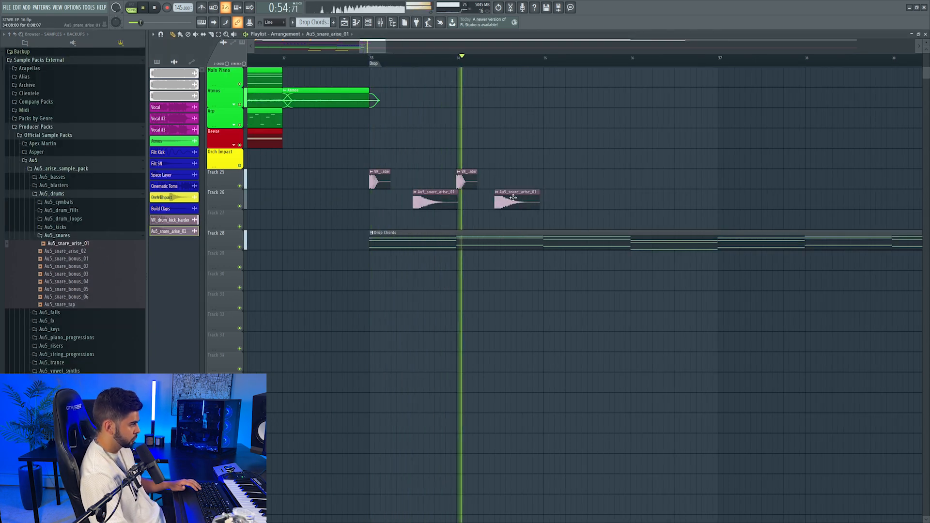
click(585, 199)
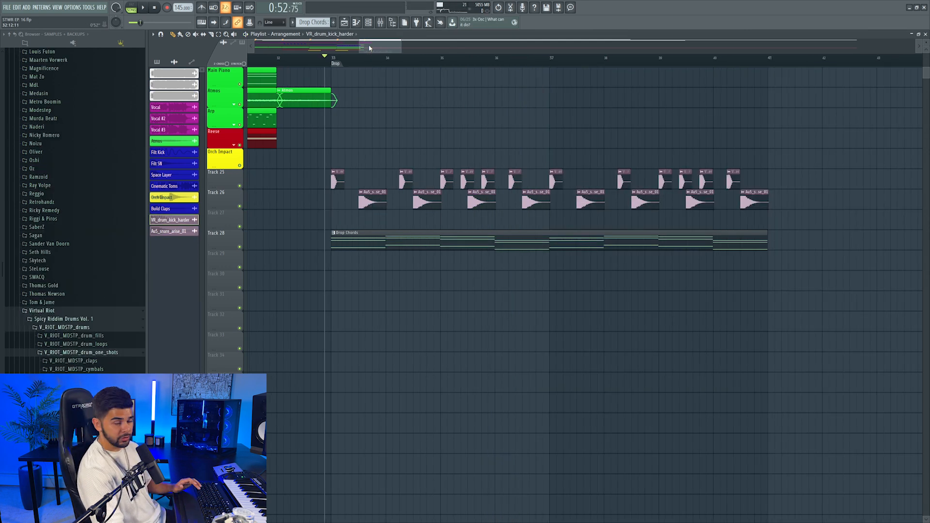
Open the drop kick and snare channel settings and balance their levels.
double_click(337, 175)
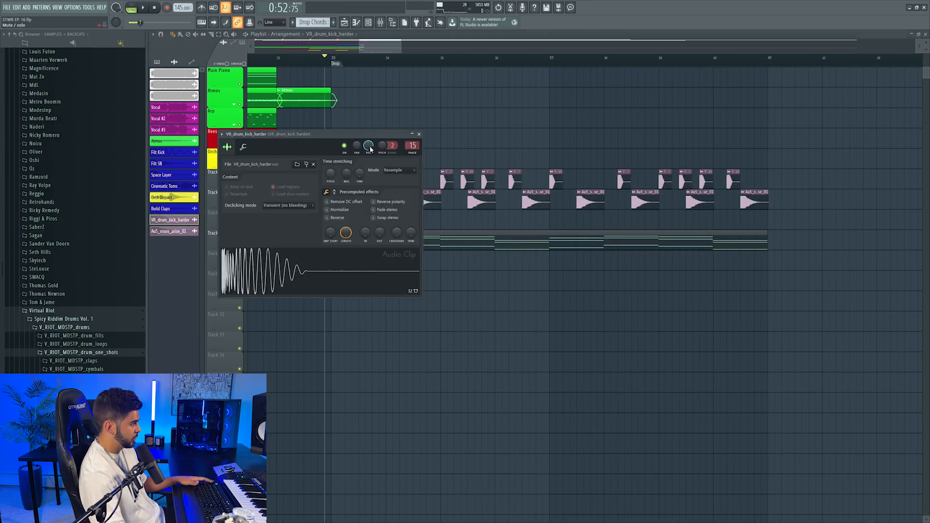
double_click(429, 207)
drag(388, 164, 438, 99)
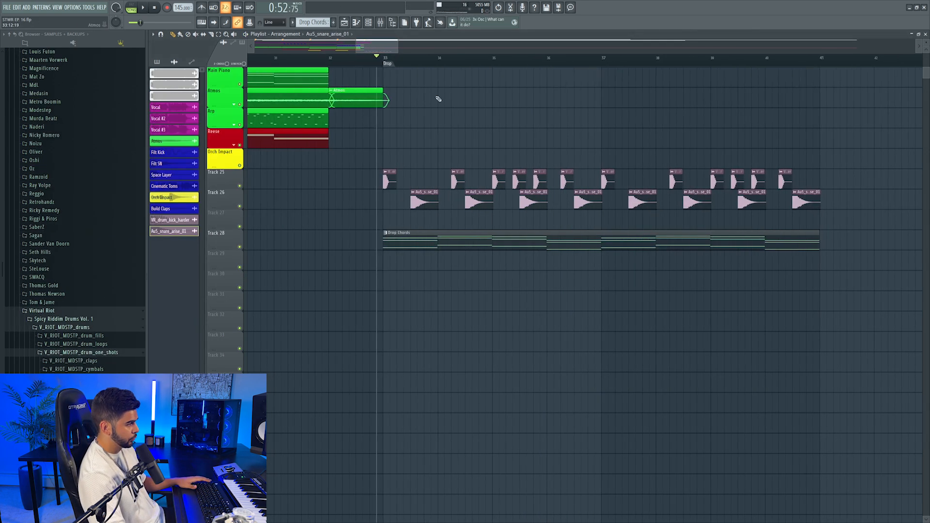
click(381, 22)
click(544, 280)
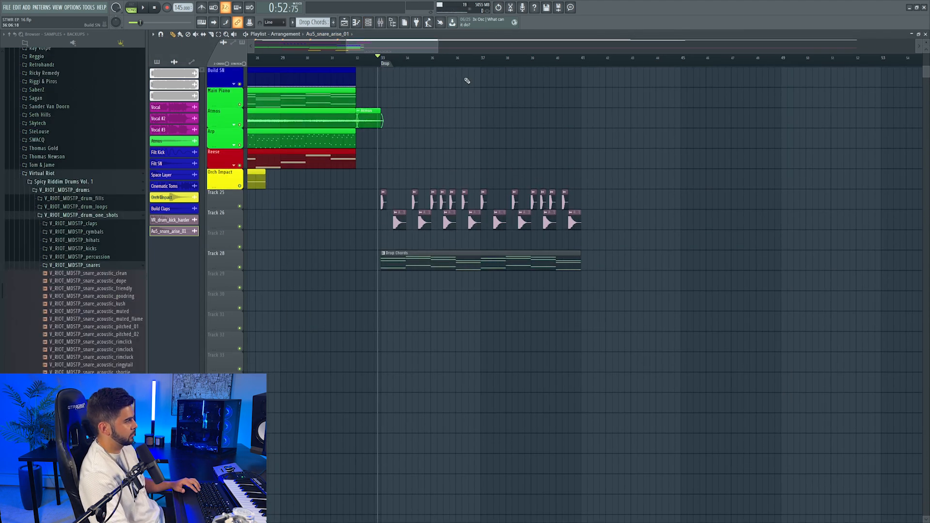
Add the V_RIOT_MDSTP_150_top_loop_cymbals_full_spicy_02 loop on Track 27, routed to its own mixer track with the fader at -4.7 dB.
scroll(318, 297, up, 3)
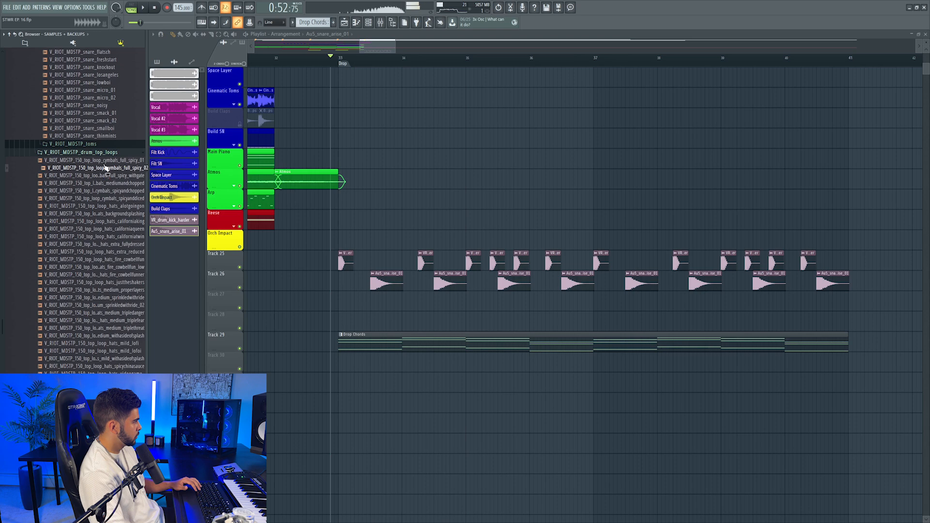
click(107, 161)
drag(108, 168, 349, 306)
key(space)
key(ctrl+l)
key(space)
key(space)
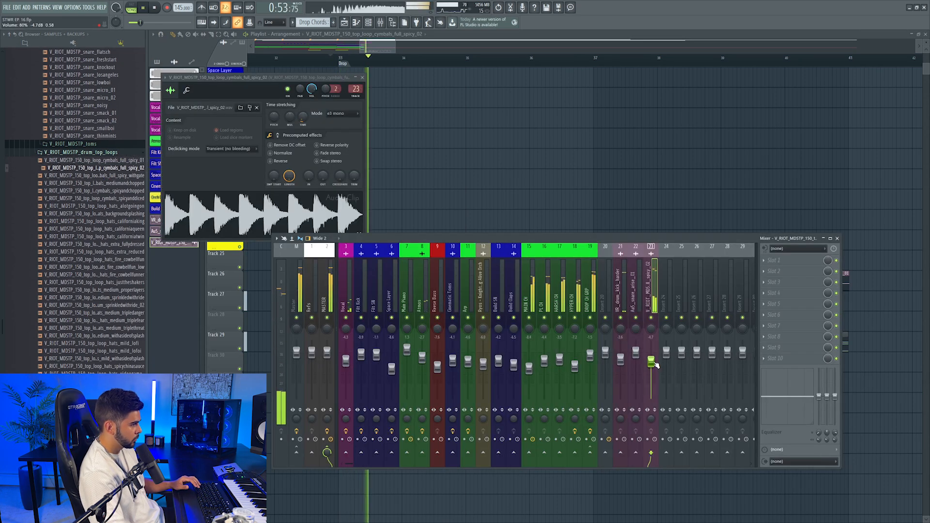
drag(651, 352, 621, 358)
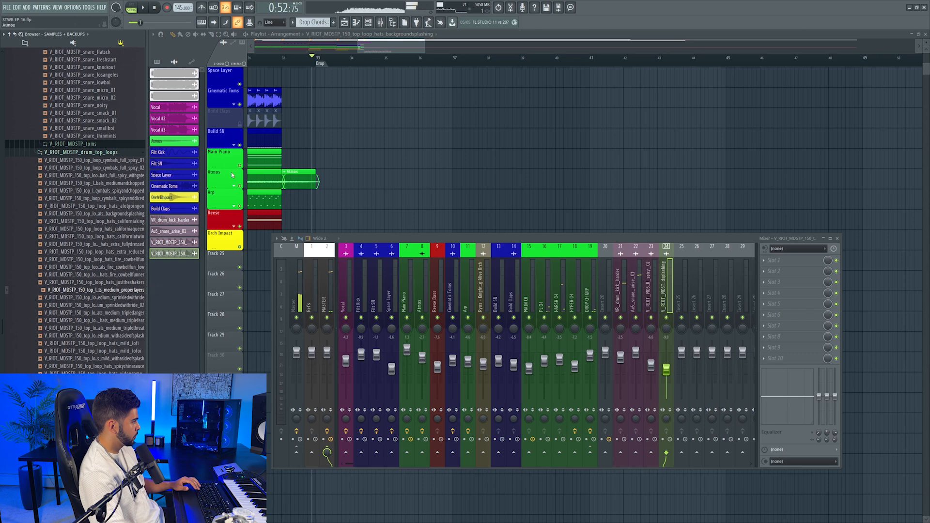
Replace the background splashing hats loop on Track 28 with V_RIOT_MDSTP_150_top_loop_hats_medium_properlayers and re-place its clips across the drop.
key(F9)
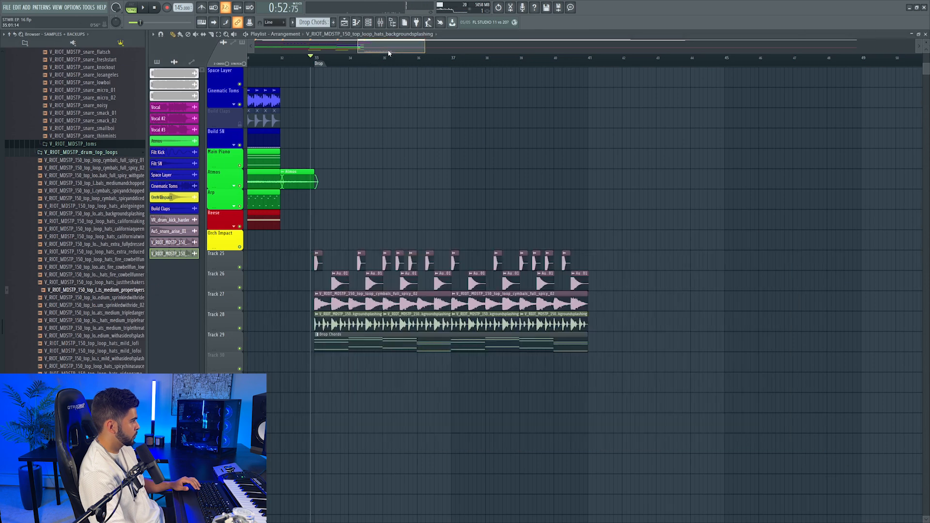
double_click(338, 325)
drag(128, 290, 252, 220)
key(space)
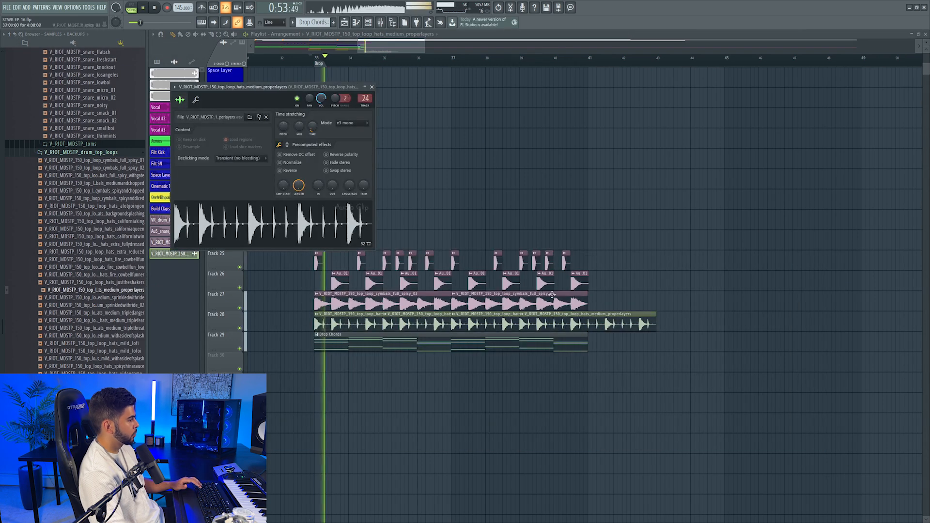
right_click(596, 326)
right_click(557, 324)
right_click(502, 321)
click(455, 321)
drag(556, 321, 573, 321)
click(616, 322)
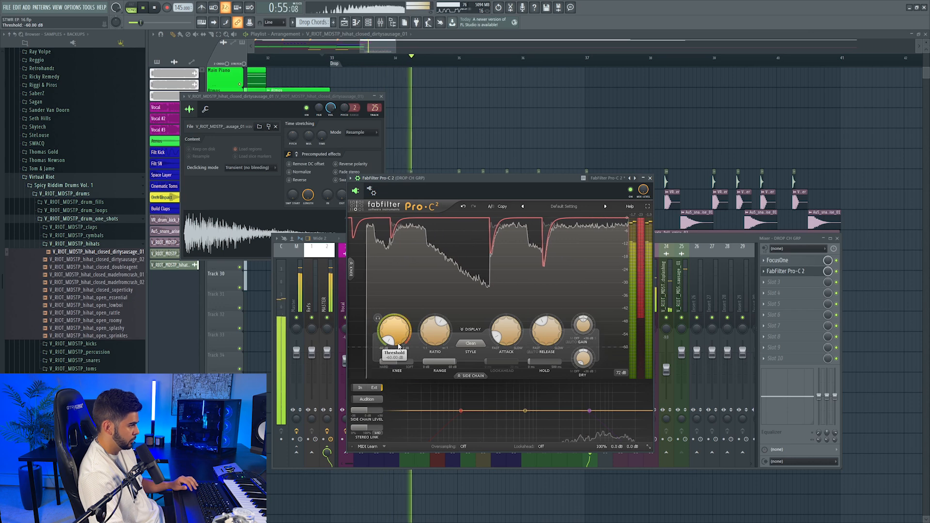
Raise the FabFilter Pro-C 2 sidechain threshold on the DROP CH GRP mixer track.
drag(398, 346, 397, 324)
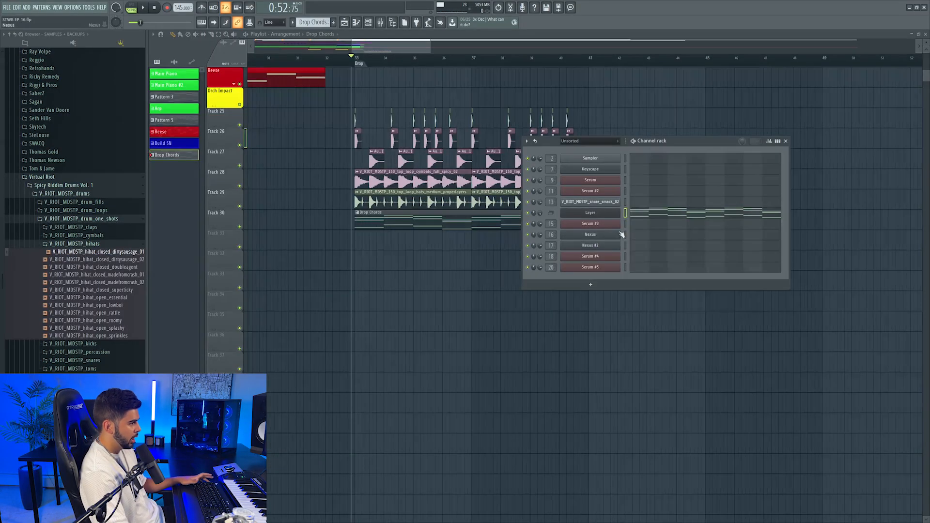
Create a new pattern and add a Serum channel with the 808 - Smash (7 SKIES) preset.
right_click(620, 209)
key(Escape)
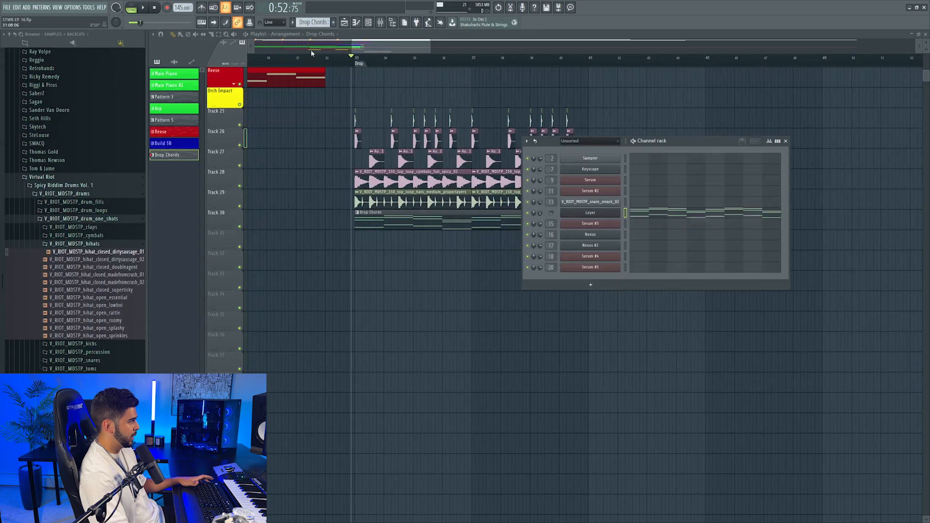
scroll(316, 22, down, 1)
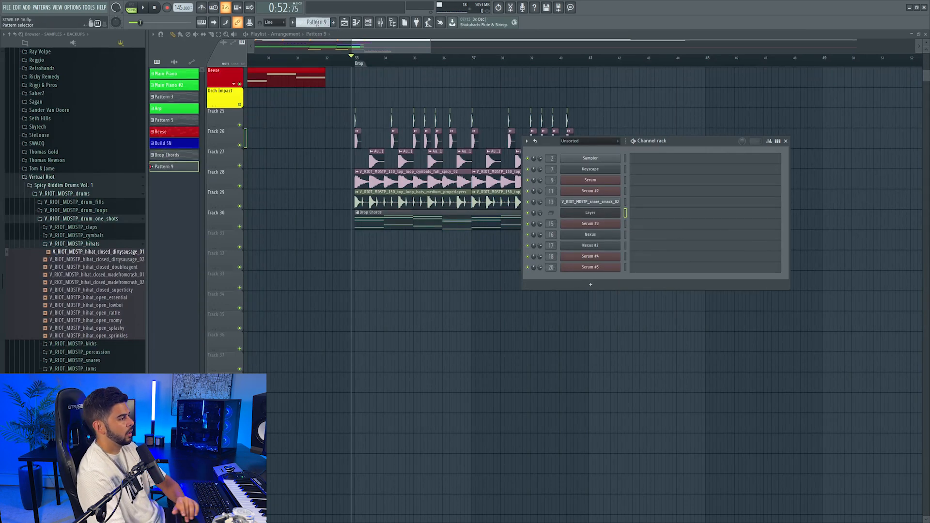
click(566, 284)
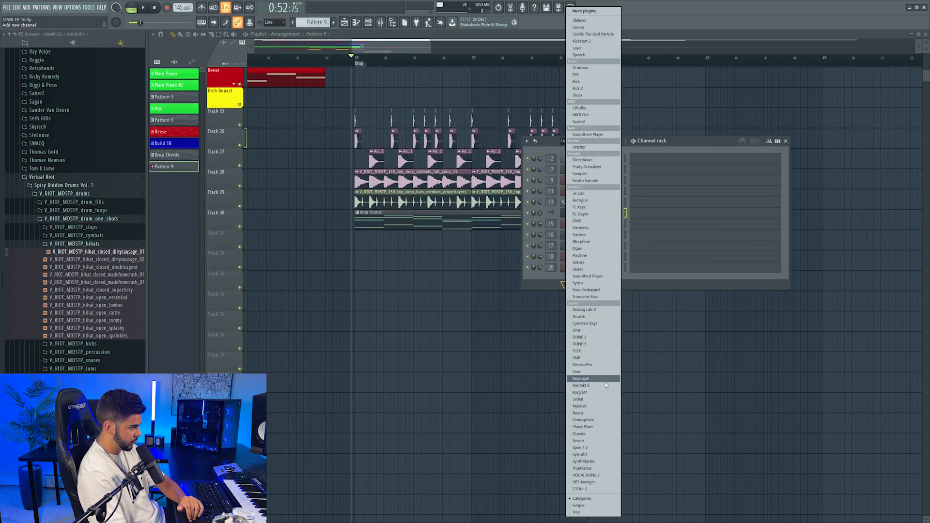
click(577, 448)
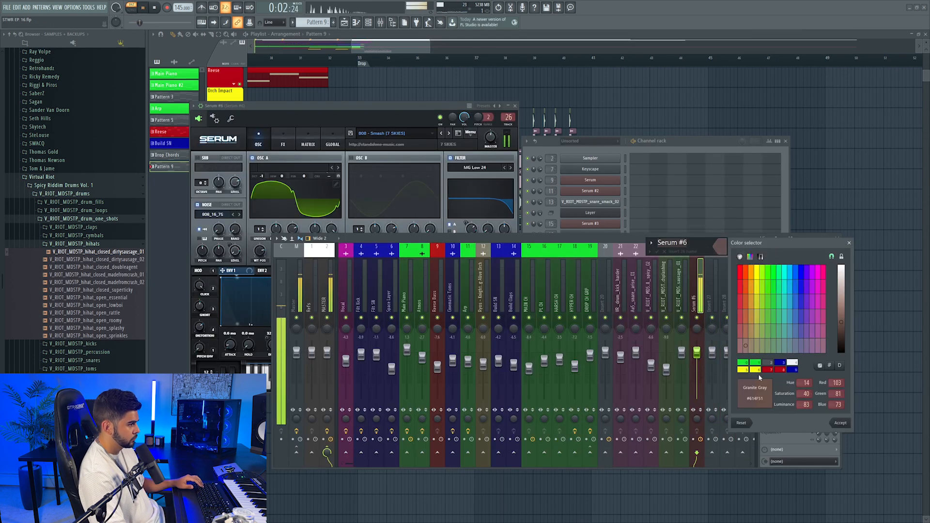
Color the Serum #6 mixer track red, name it Sub and lower its fader slightly.
click(770, 370)
click(839, 423)
text(Sub)
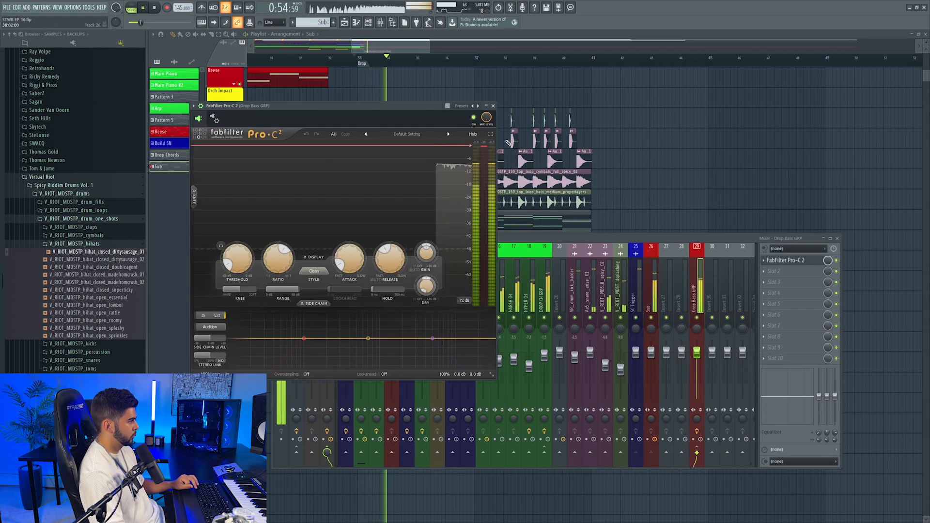
click(493, 106)
drag(651, 353, 652, 359)
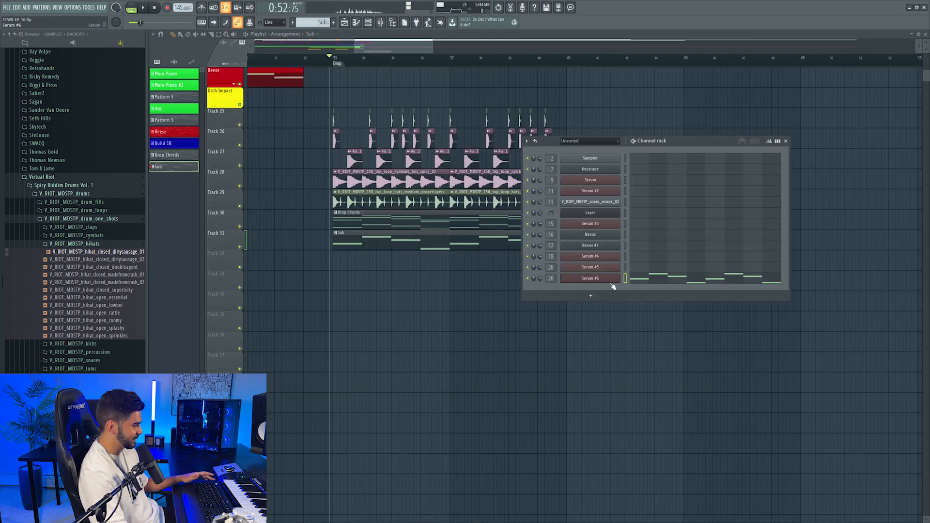
Copy the sub notes into a new pattern played by another new Serum channel.
right_click(618, 278)
click(718, 285)
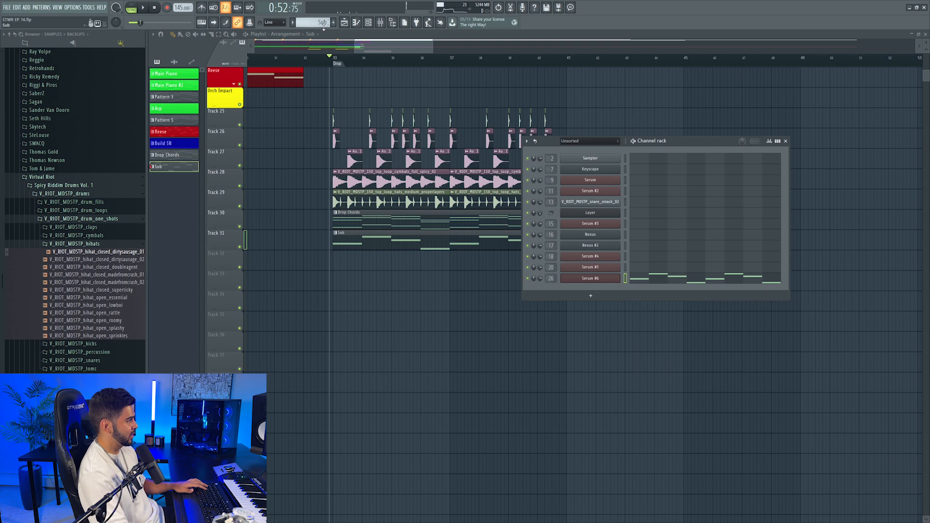
click(590, 292)
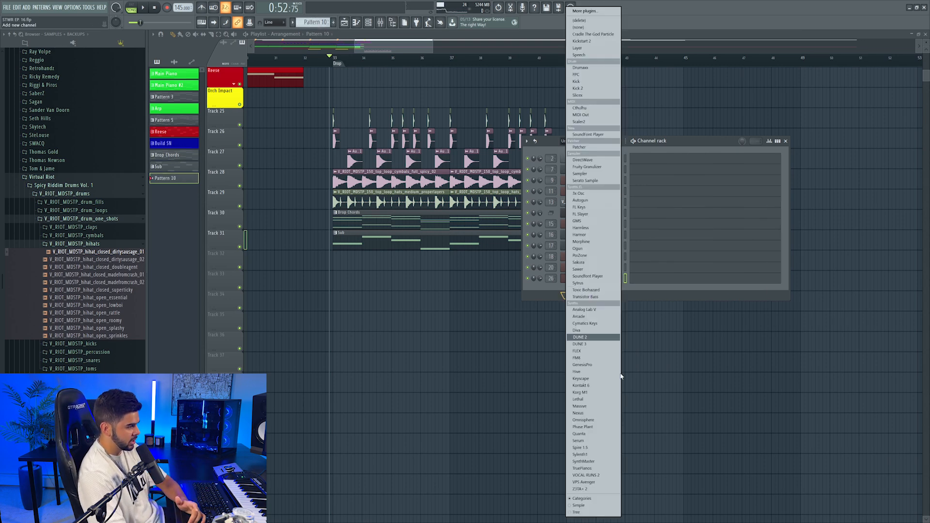
click(605, 441)
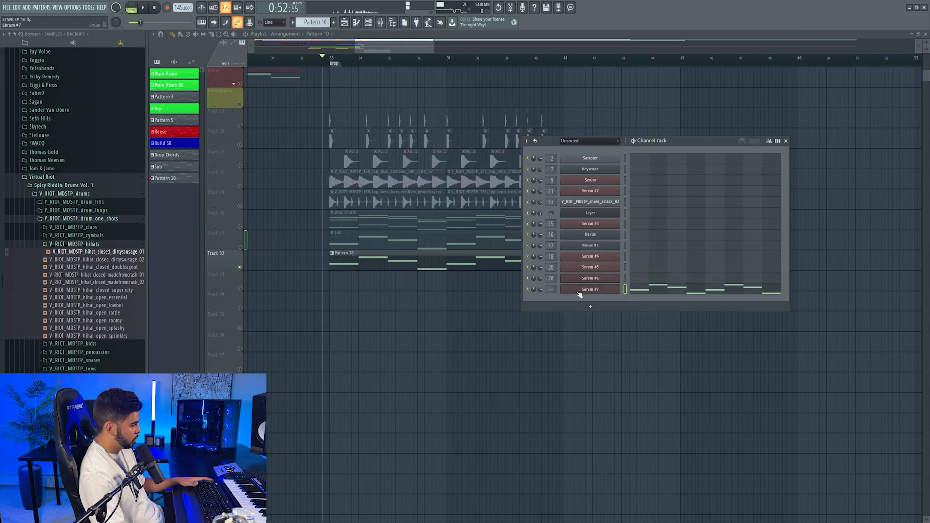
Play Serum #7 with the BA - Dark preset and route it to mixer track 27.
key(space)
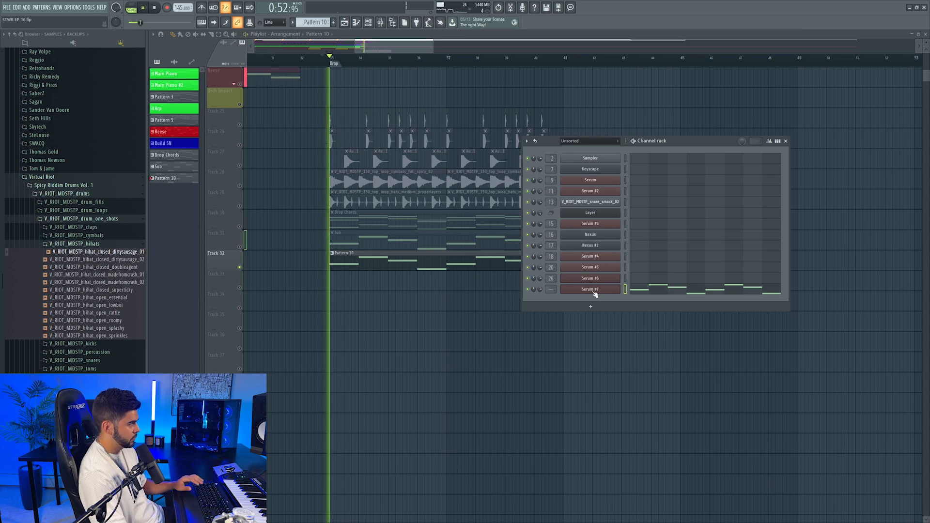
click(589, 290)
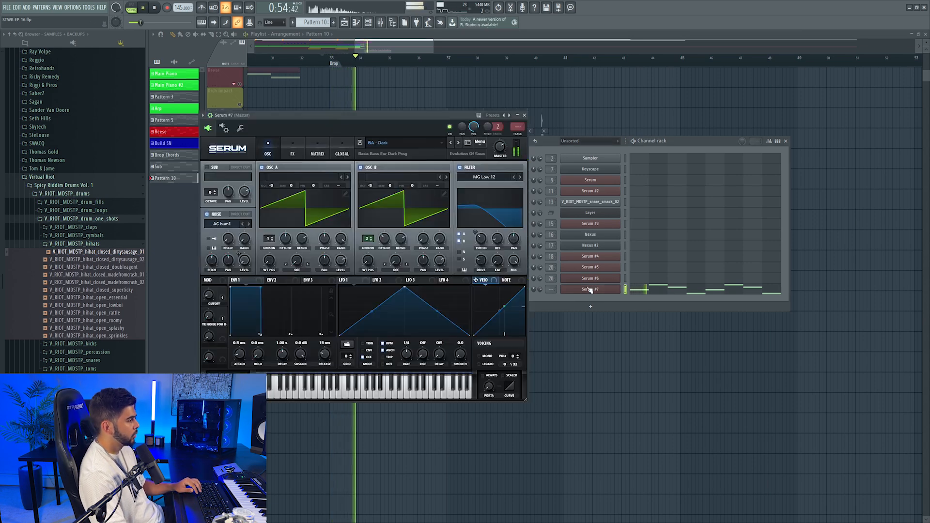
click(517, 134)
click(524, 115)
key(space)
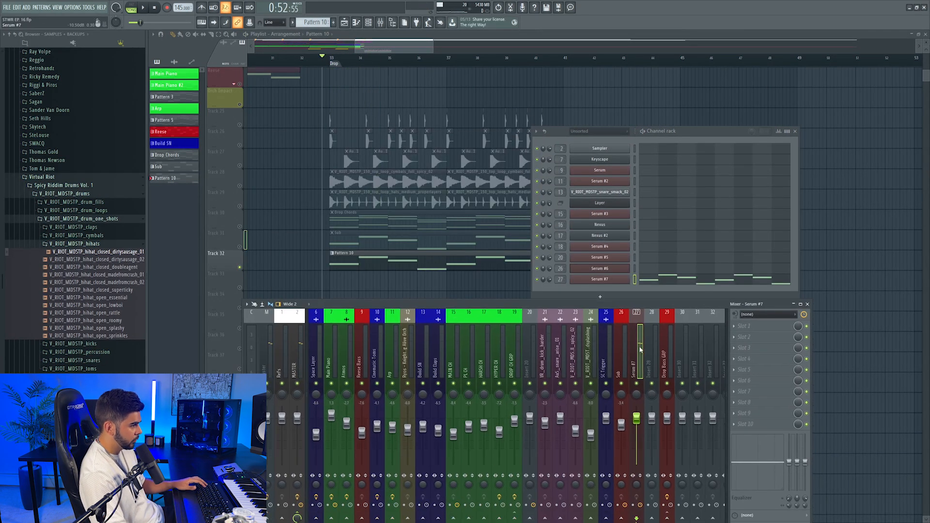
Color the Serum #7 mixer track Fire Brick red and name it Low Mid.
right_click(639, 347)
click(673, 310)
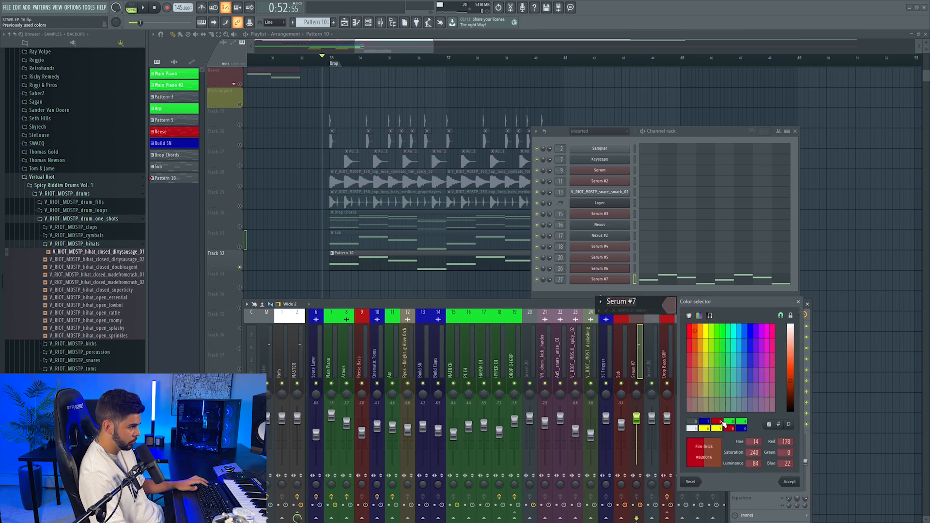
click(791, 481)
text(Lo)
text(w Mid)
key(Return)
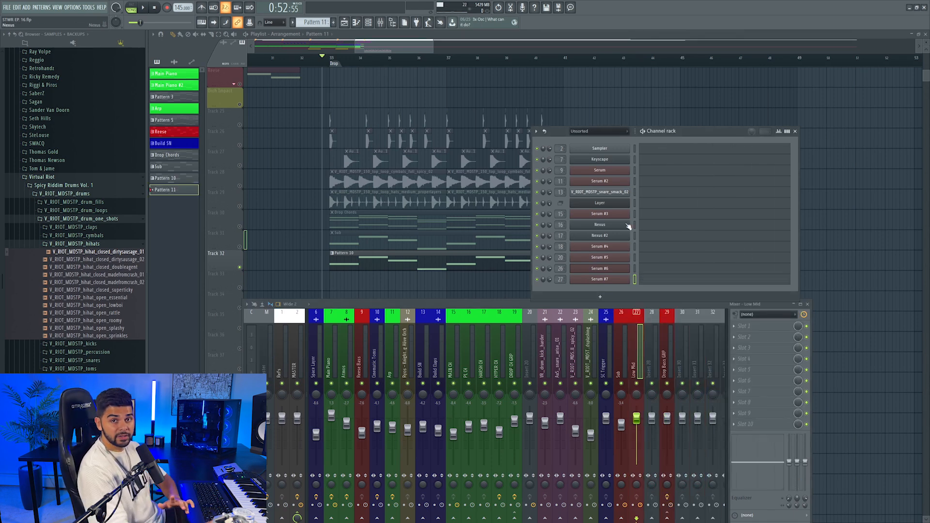
Add a Sylenth1 channel with a Bass preset to Pattern 11 and route it to mixer track 30.
click(598, 290)
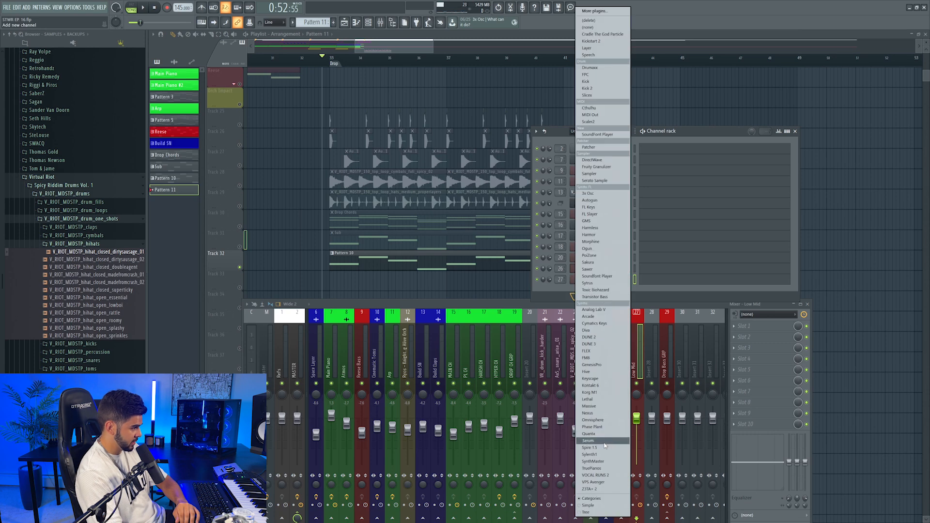
click(603, 454)
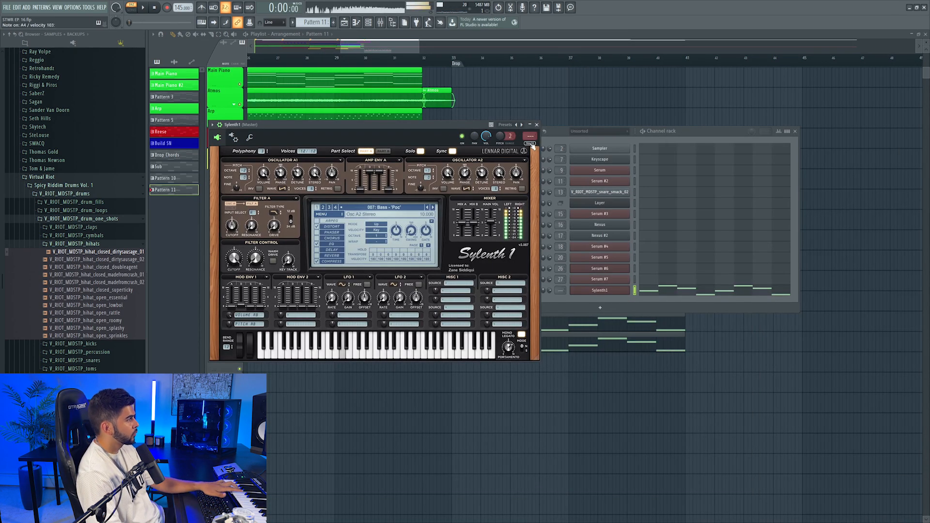
click(530, 144)
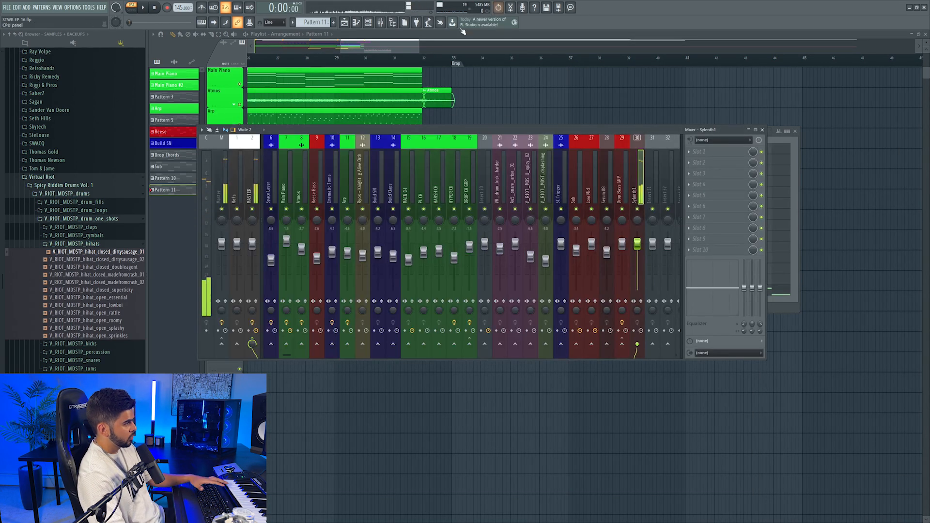
drag(450, 59, 390, 54)
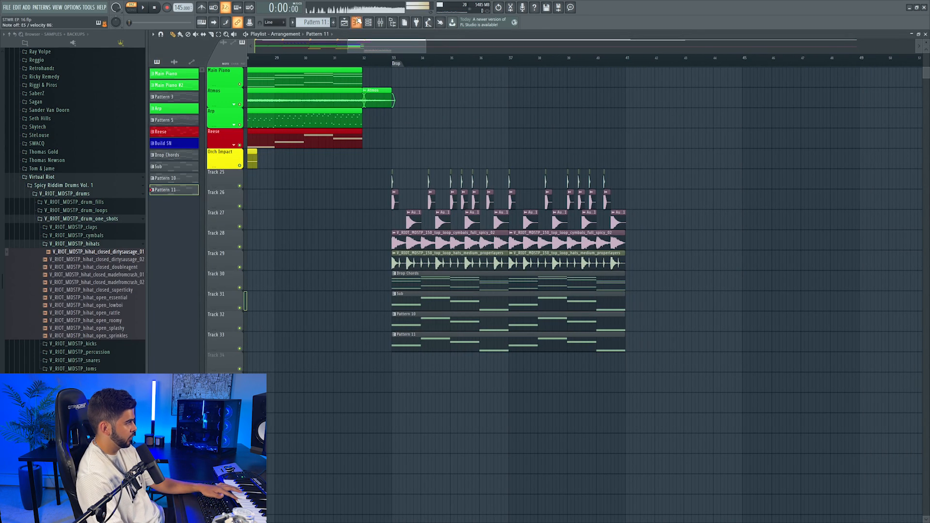
Copy the Sylenth1 notes into a new Pattern 12 played by a new Spire 1.5 channel.
key(space)
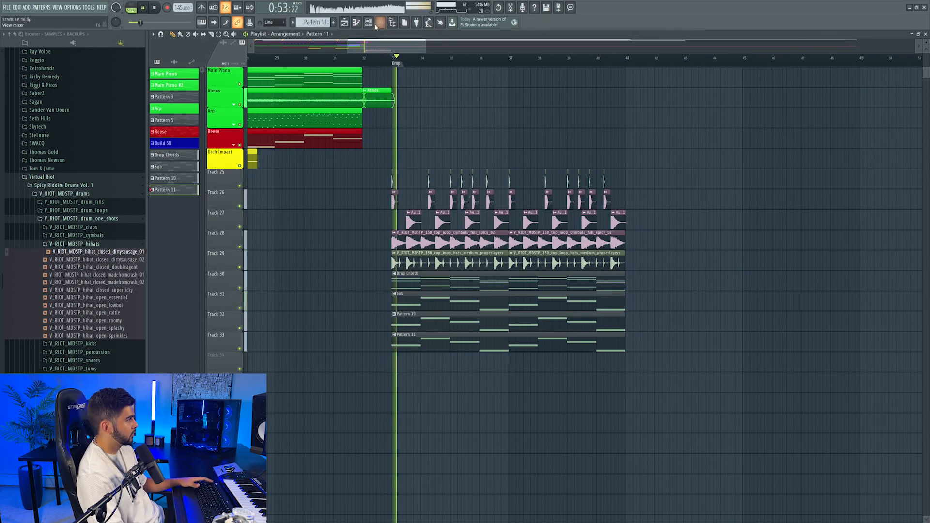
click(369, 23)
right_click(609, 291)
click(710, 297)
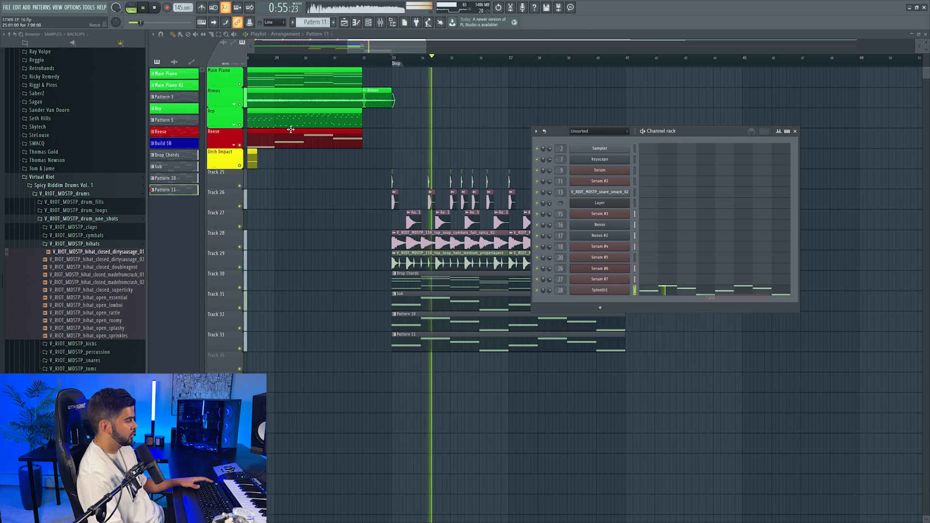
key(F4)
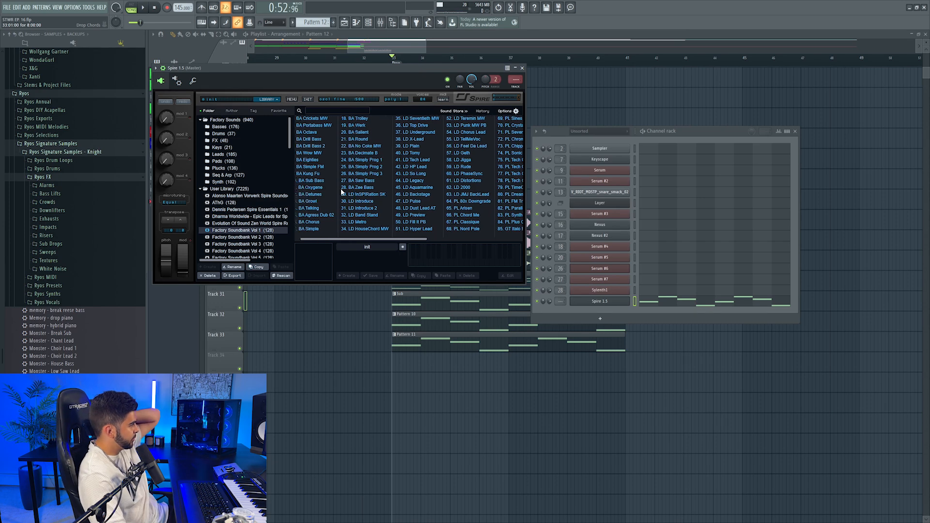
Load a BA Drill Bass preset from Factory Soundbank Vol 1 in Spire and route it to mixer track 31.
click(332, 140)
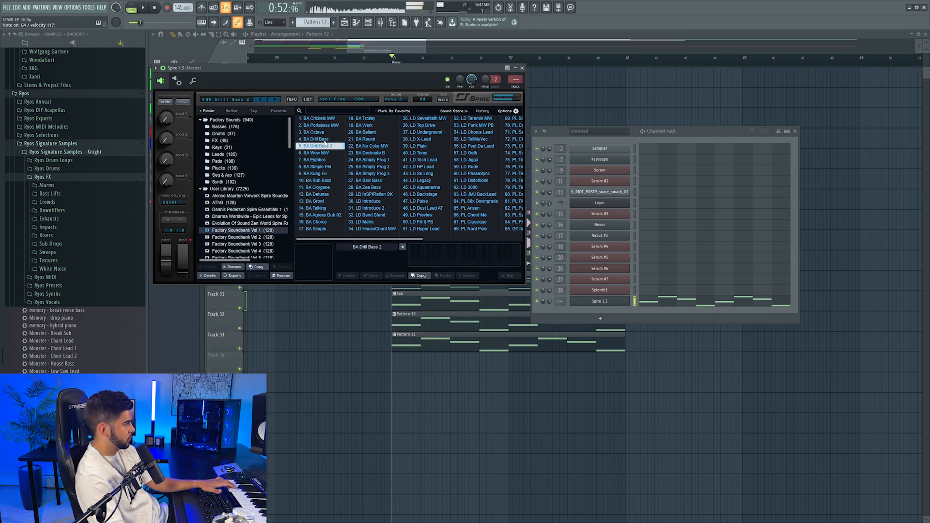
click(516, 81)
click(522, 68)
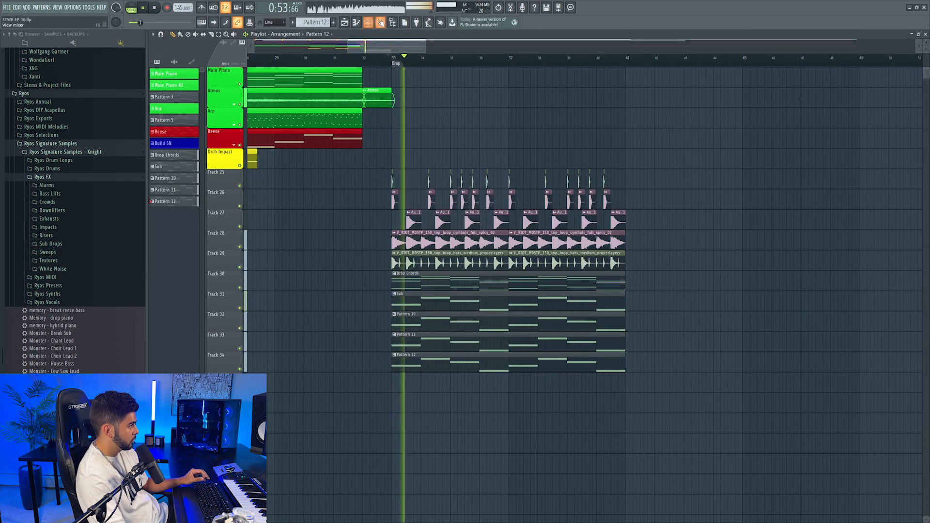
Move the Drop Bass GRP mixer track one position past Spire 1.5 and raise the DROP CH GRP fader slightly.
key(F9)
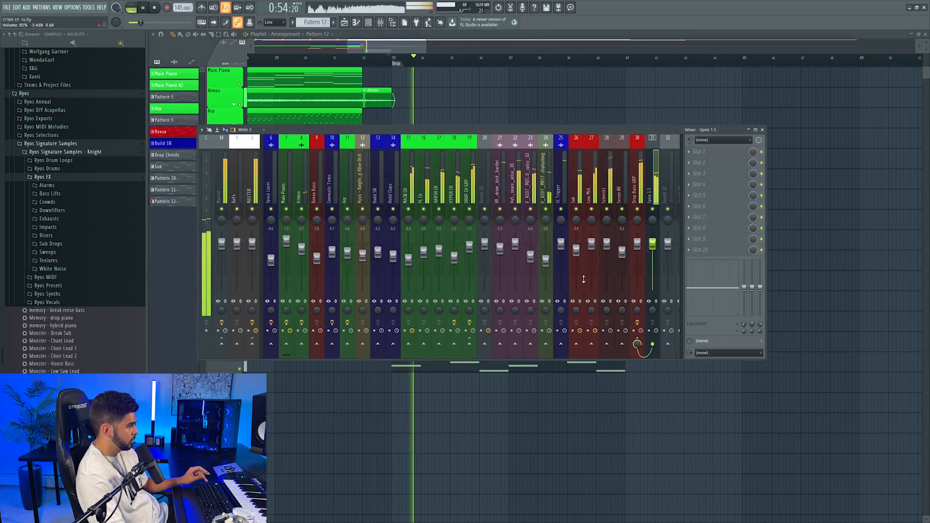
click(641, 196)
key(alt+Right)
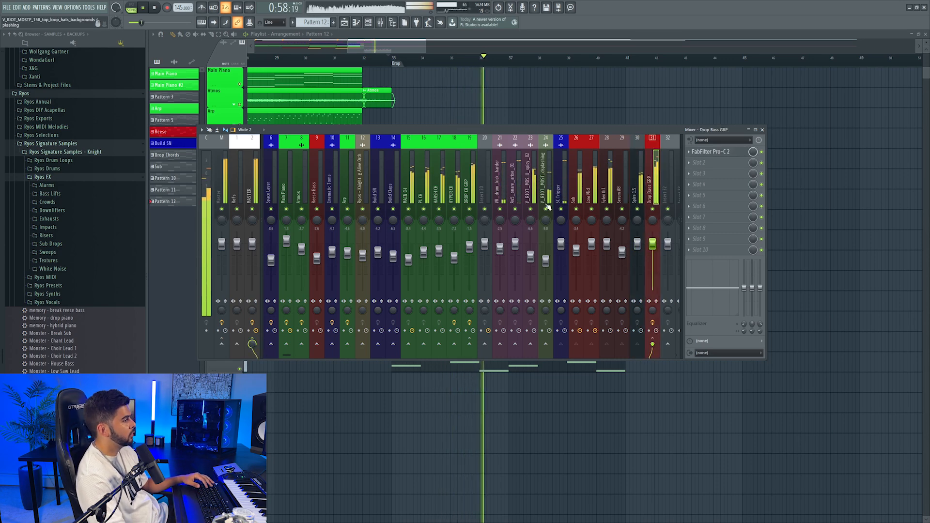
drag(469, 247, 469, 244)
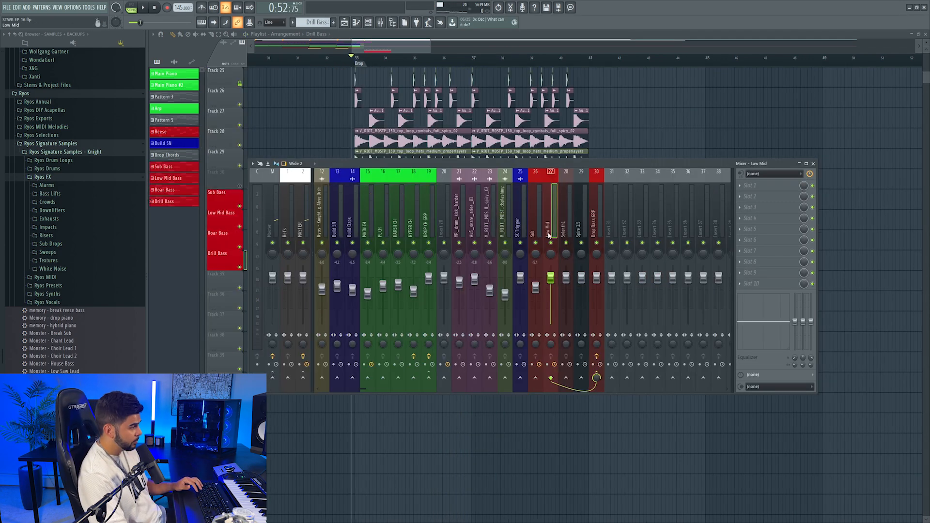
Insert FabFilter Pro-Q 3 on the Low Mid track with a 12 dB/oct low cut at about 108 Hz and Q about 1.7.
click(748, 186)
mouse_move(775, 195)
click(550, 75)
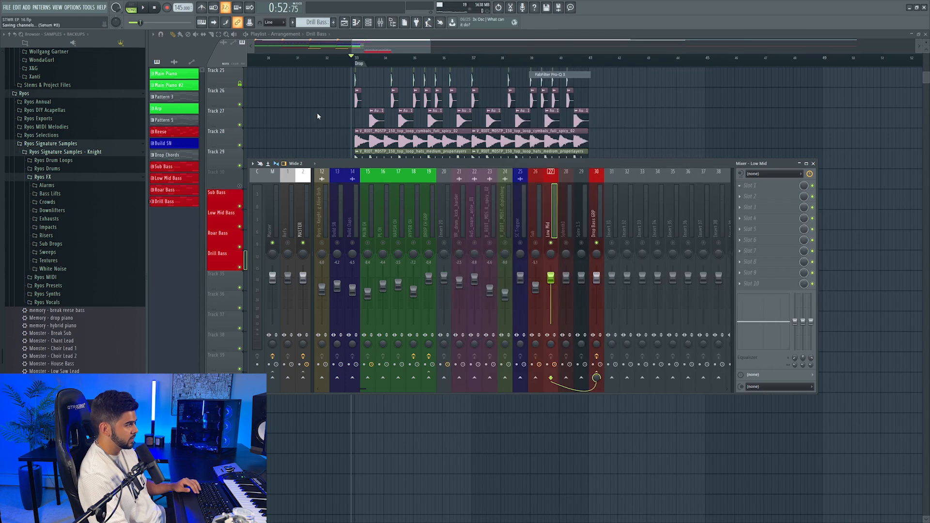
double_click(259, 183)
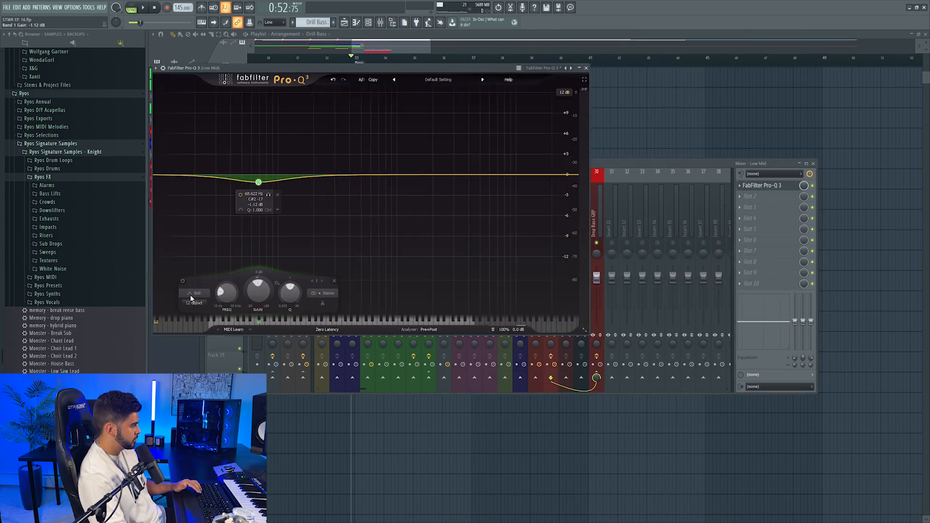
click(190, 245)
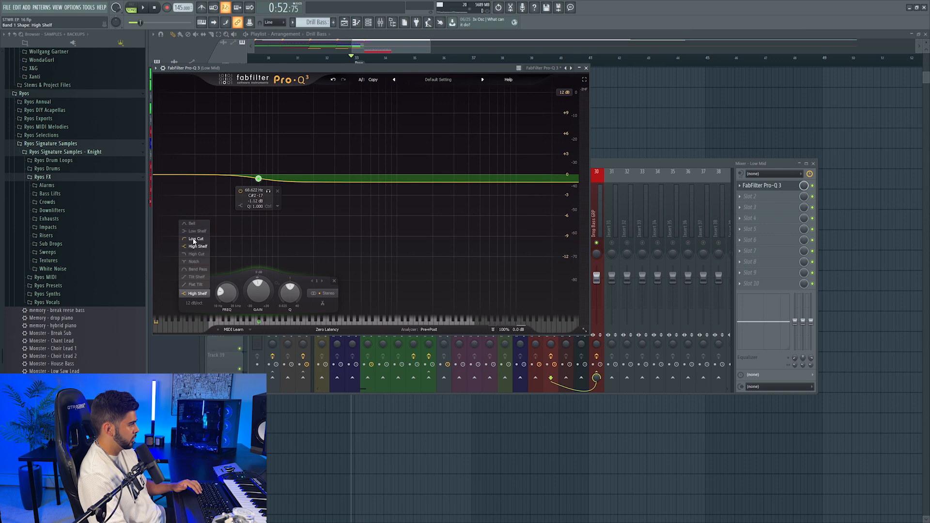
click(193, 241)
drag(258, 178, 282, 145)
key(space)
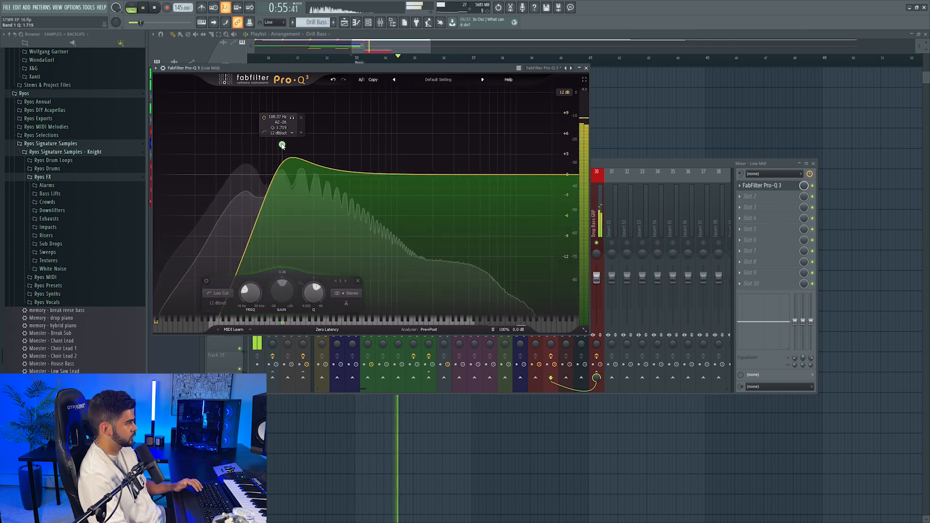
Add Soundtoys Decapitator and a second FabFilter Pro-Q 3 after the first EQ on the Low Mid track.
click(750, 196)
mouse_move(756, 206)
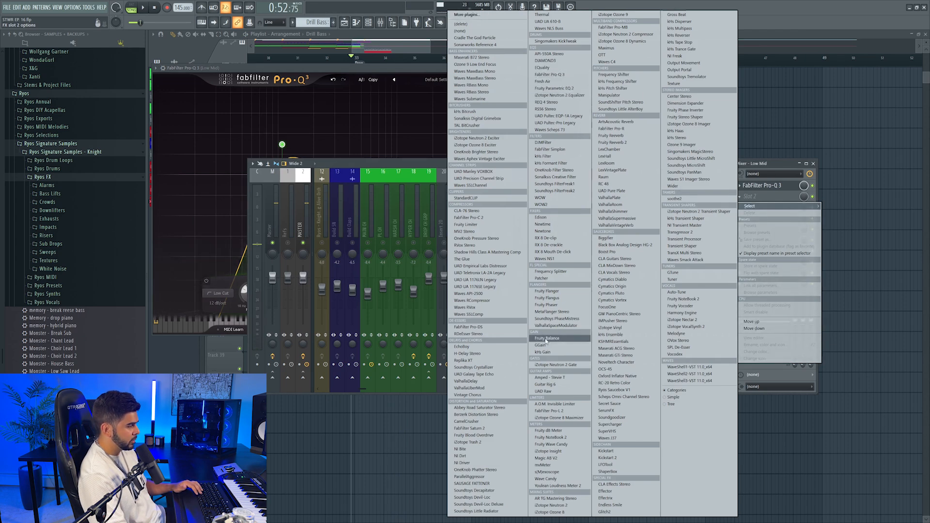
click(484, 490)
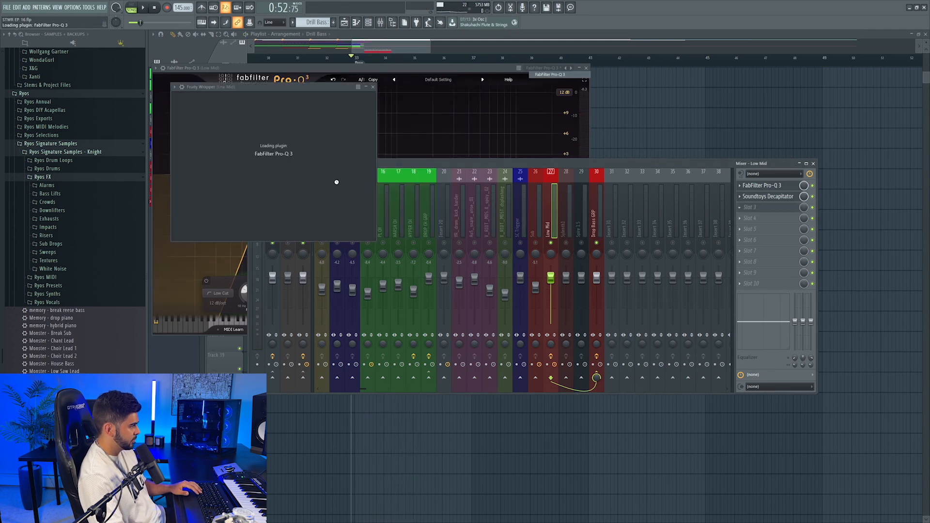
drag(334, 194, 345, 226)
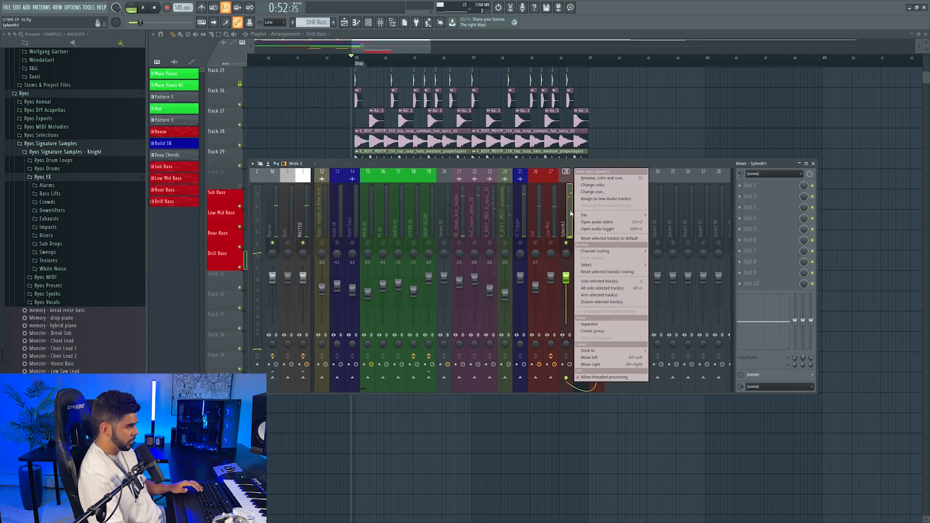
Rename the Sylenth1 mixer track Roar Bass and low-cut it in Pro-Q 3 at about 136 Hz.
click(607, 178)
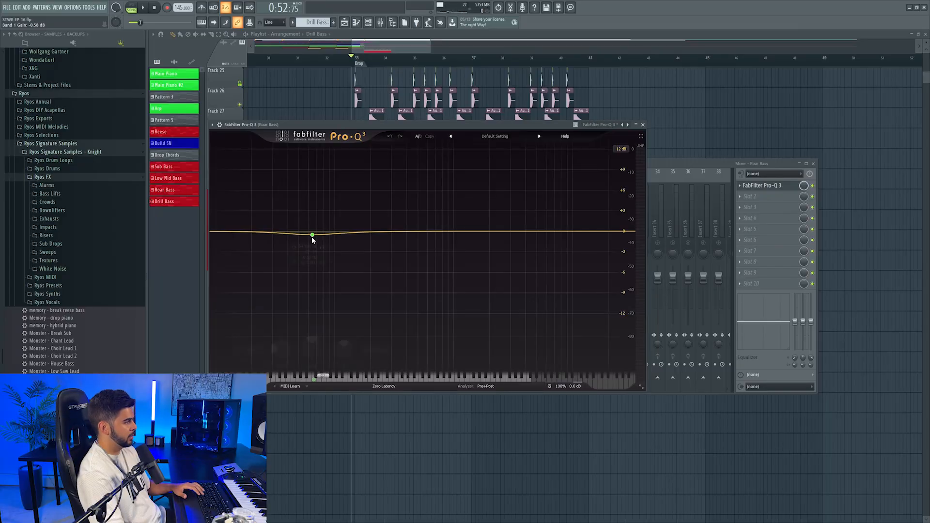
drag(312, 237, 350, 230)
click(238, 297)
key(space)
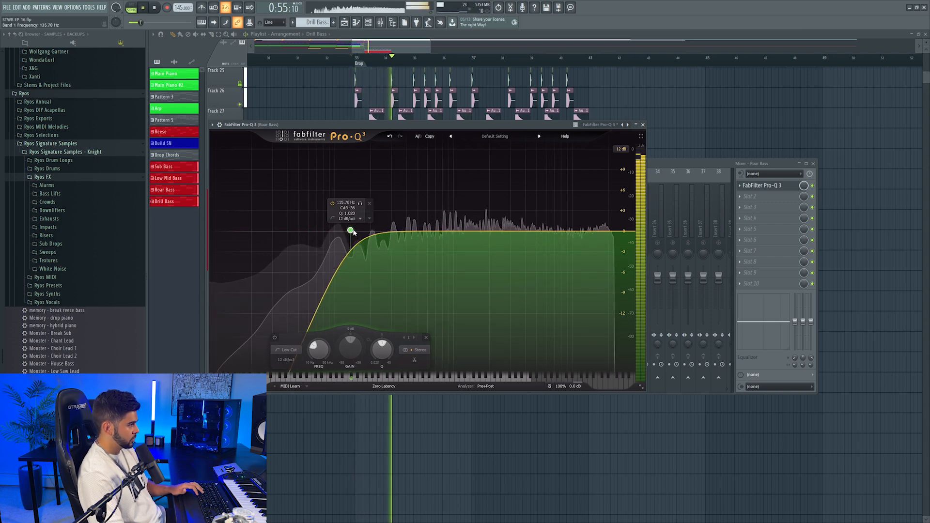
key(space)
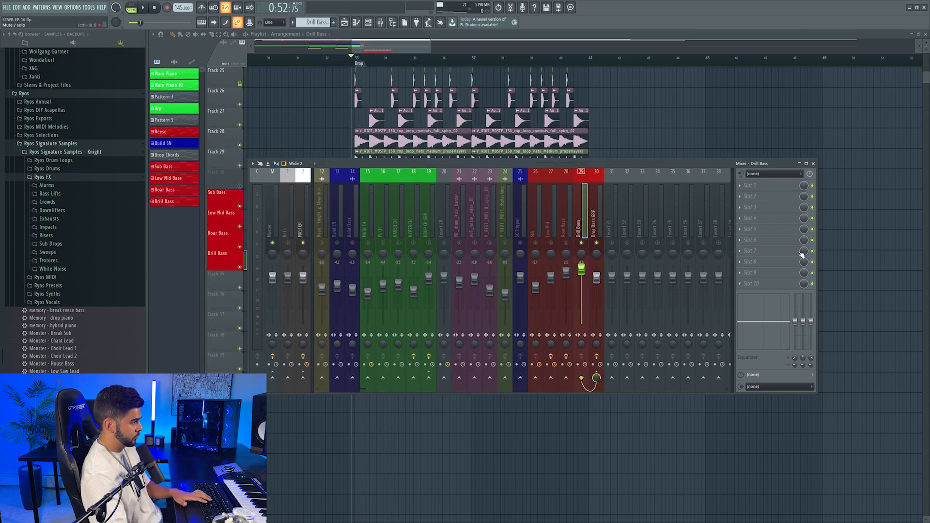
Insert FabFilter Pro-Q 3 on the Drill Bass track and shape a low cut with a raised Q.
click(771, 188)
click(555, 74)
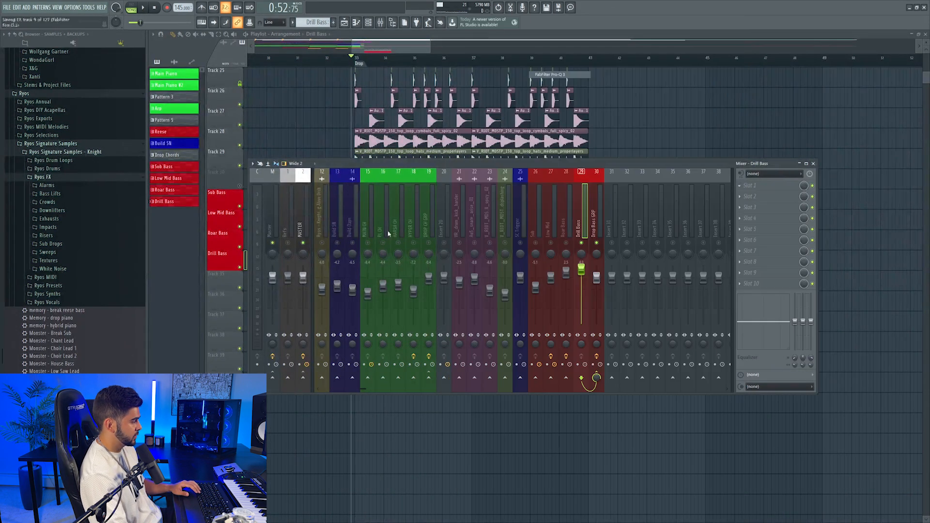
click(316, 180)
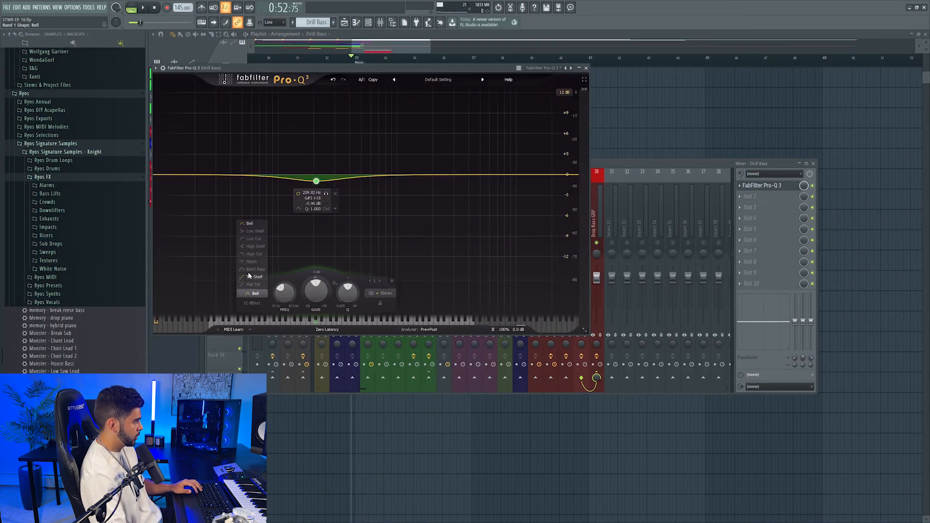
click(245, 239)
key(space)
drag(316, 176, 294, 159)
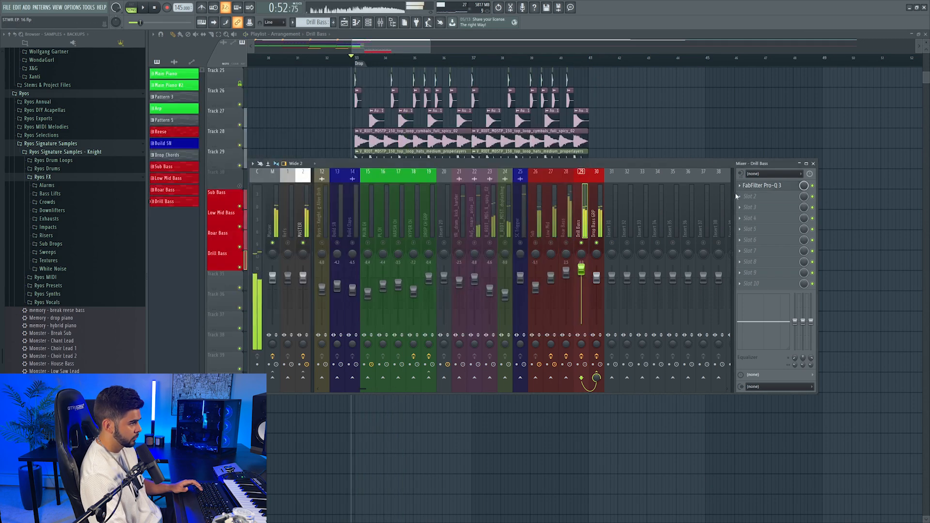
Add CamelCrusher with the Annihilate patch after the EQ on the Drill Bass track and audition it.
click(739, 196)
mouse_move(756, 206)
click(484, 421)
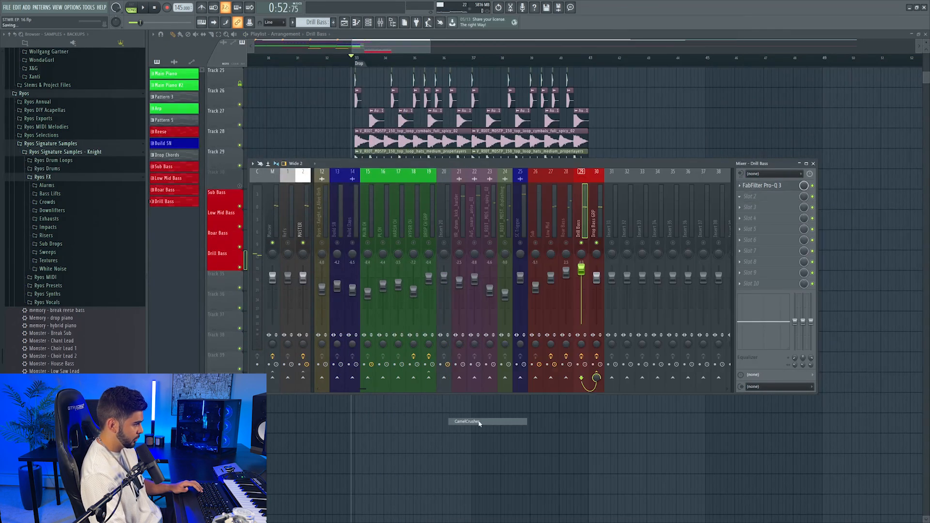
key(space)
key(space)
Audition Roar Bass soloed, and play the Sub, Low Mid, Roar Bass and Drill Bass tracks together without the other instruments.
right_click(566, 243)
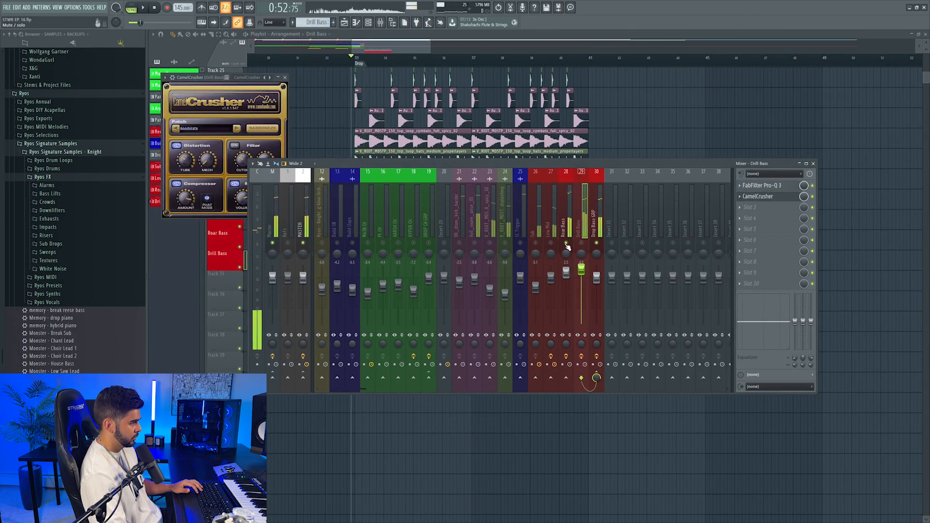
right_click(566, 243)
key(space)
key(space)
right_click(535, 243)
click(551, 242)
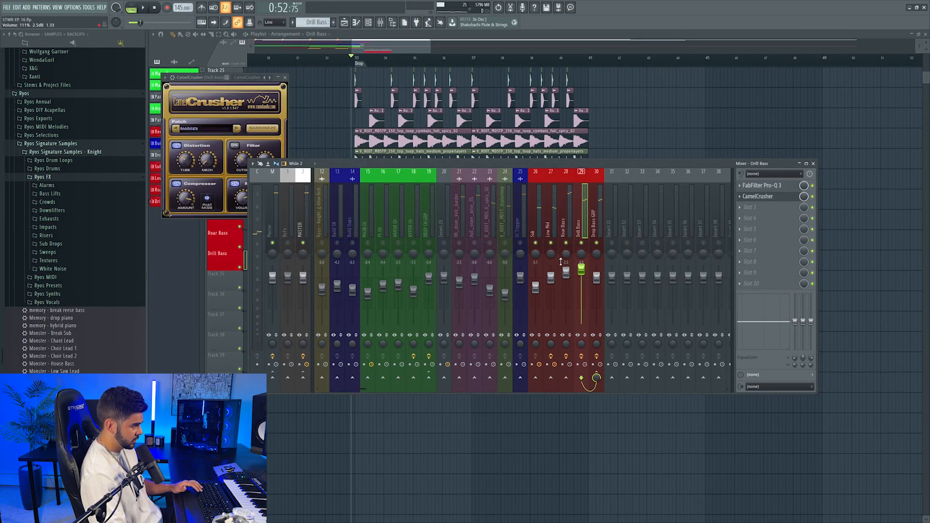
key(space)
Compare the bass mix with Roar Bass and Low Mid muted in turn, and rebalance the bass faders.
click(566, 243)
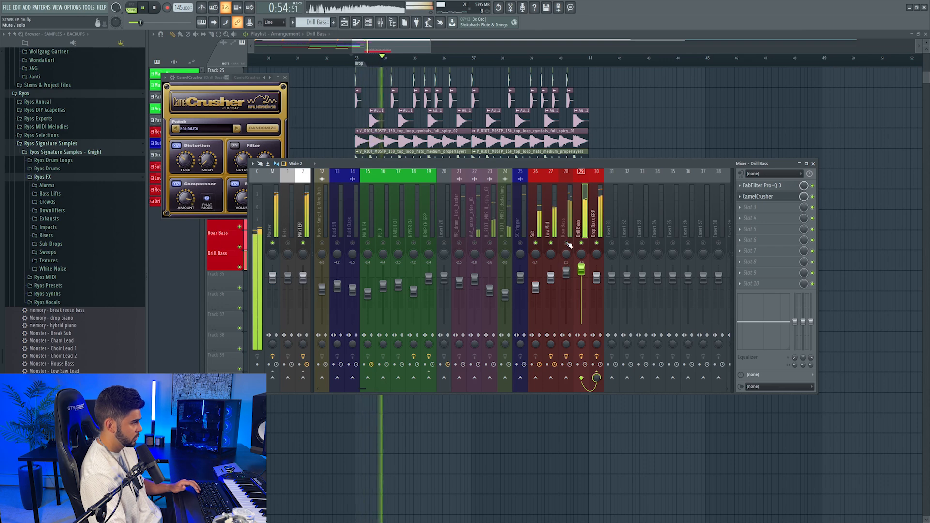
click(567, 243)
click(568, 274)
click(551, 243)
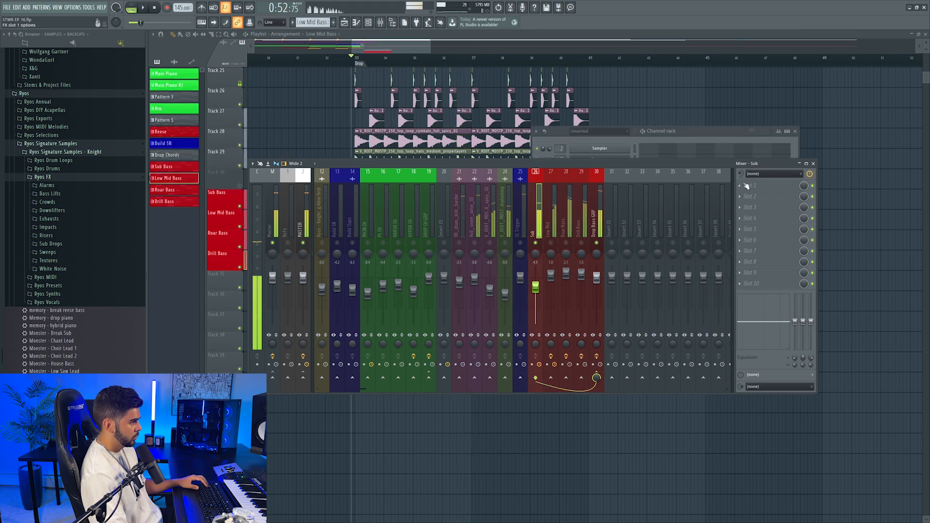
Insert Waves RBass Mono on the Sub track, raise its intensity slightly and unsolo the track.
mouse_move(750, 195)
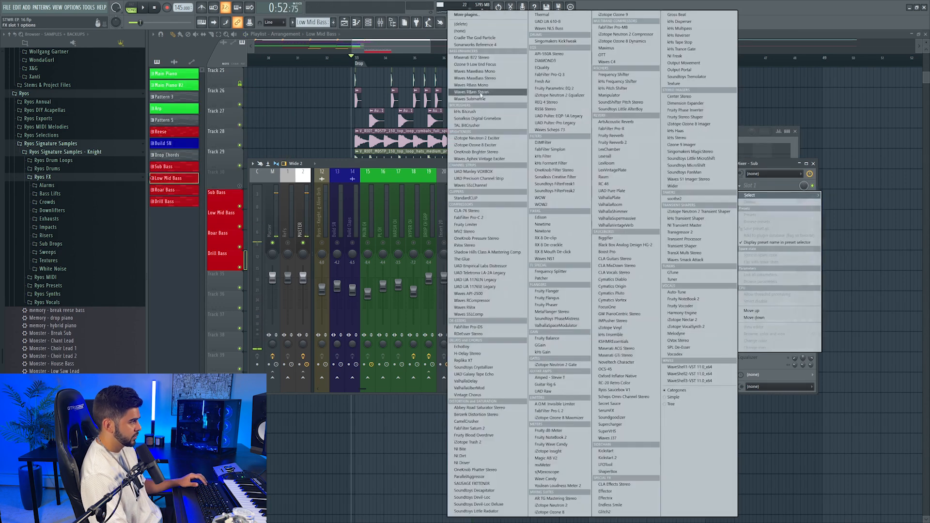
click(493, 87)
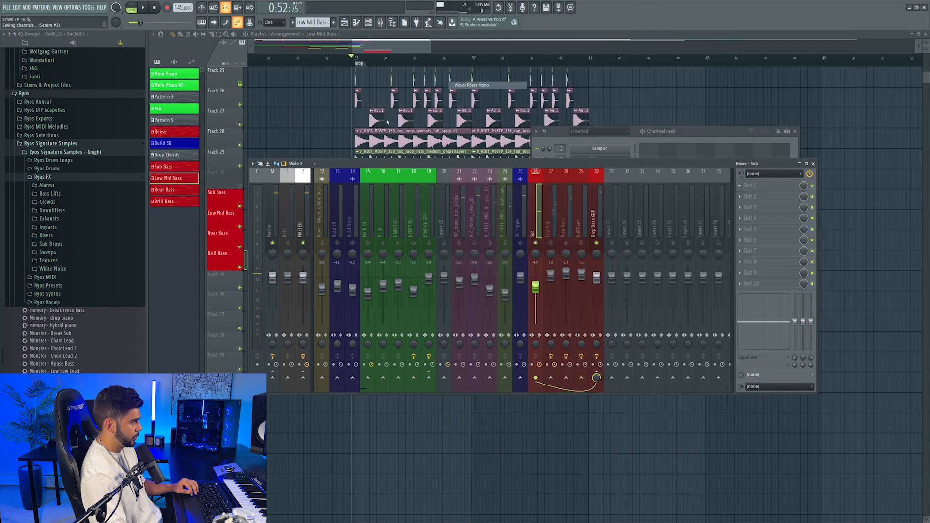
key(space)
drag(250, 198, 250, 192)
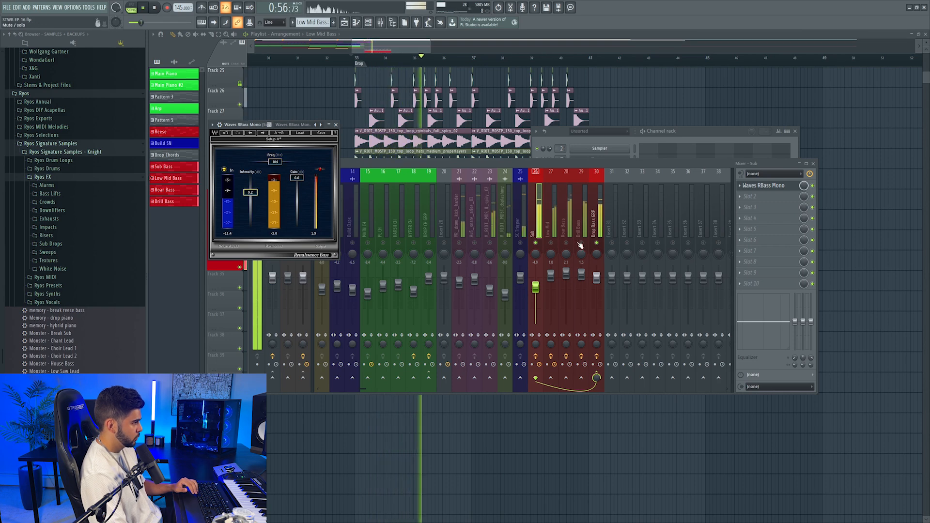
right_click(535, 243)
click(336, 125)
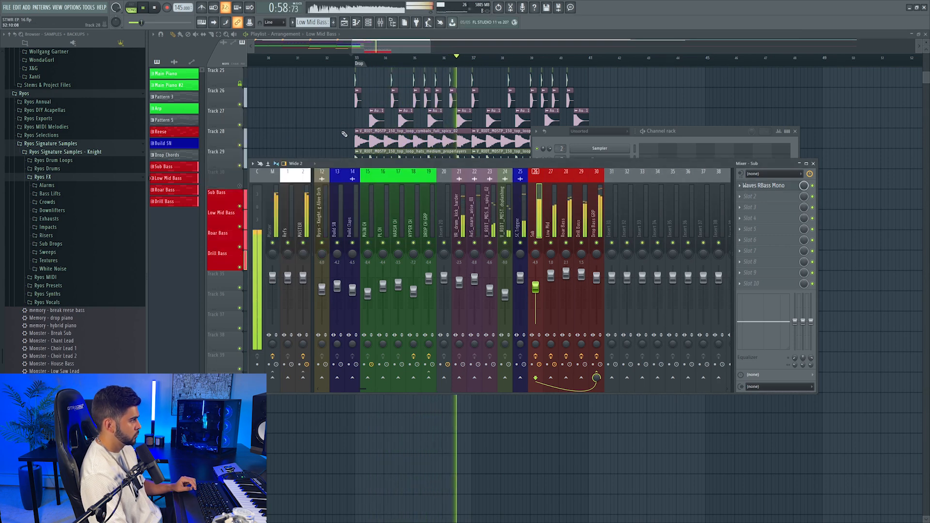
click(772, 186)
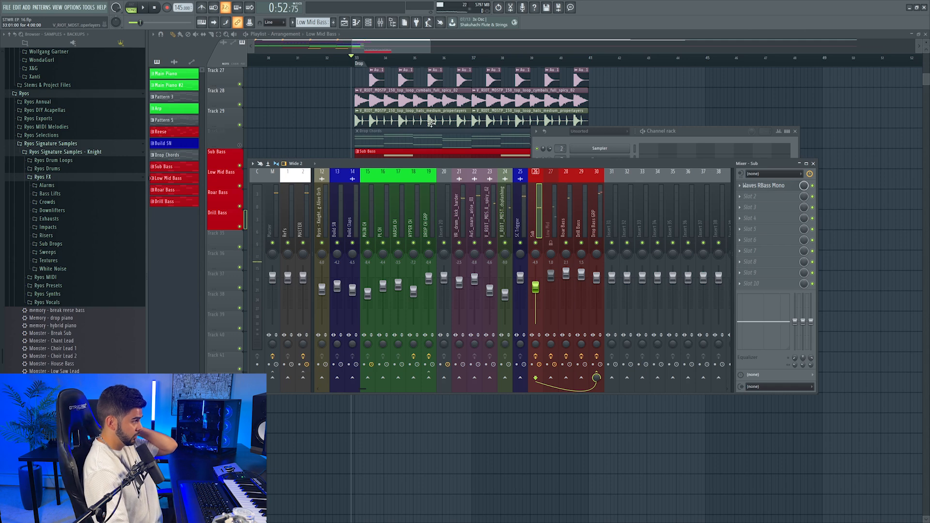
Mute the Low Mid Bass track in the playlist.
scroll(331, 94, down, 3)
click(239, 125)
scroll(348, 85, up, 2)
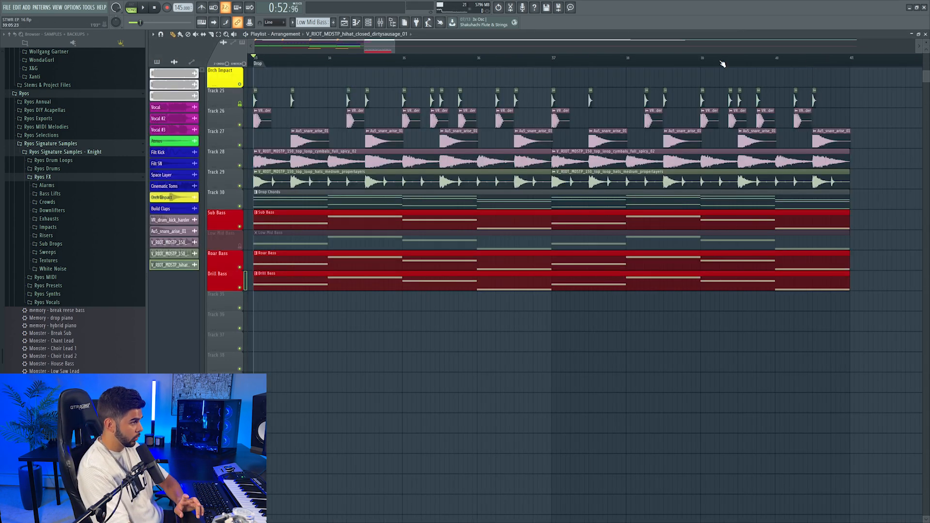
Play the drop from just before its marker and raise the DROP CH GRP mixer fader slightly.
scroll(623, 53, right, 2)
scroll(625, 56, down, 3)
scroll(329, 60, up, 2)
scroll(328, 61, up, 2)
scroll(310, 59, down, 4)
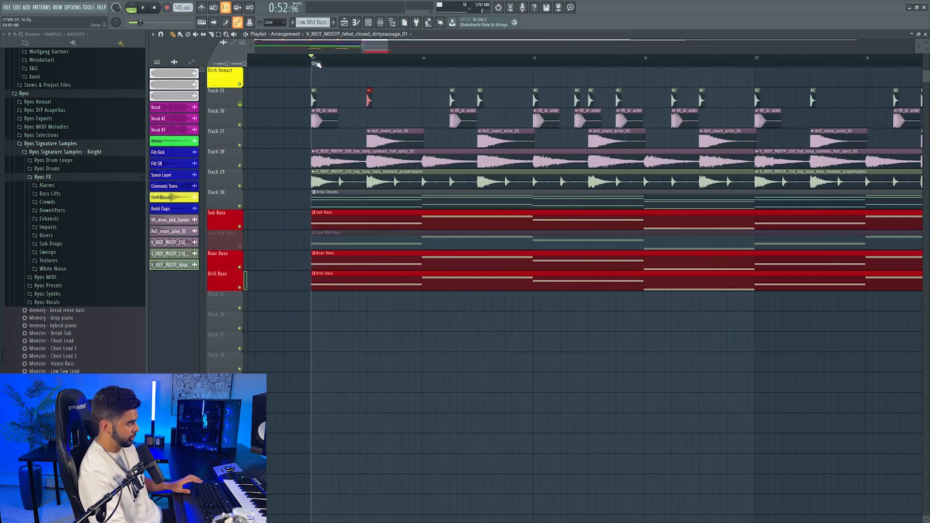
click(287, 62)
key(space)
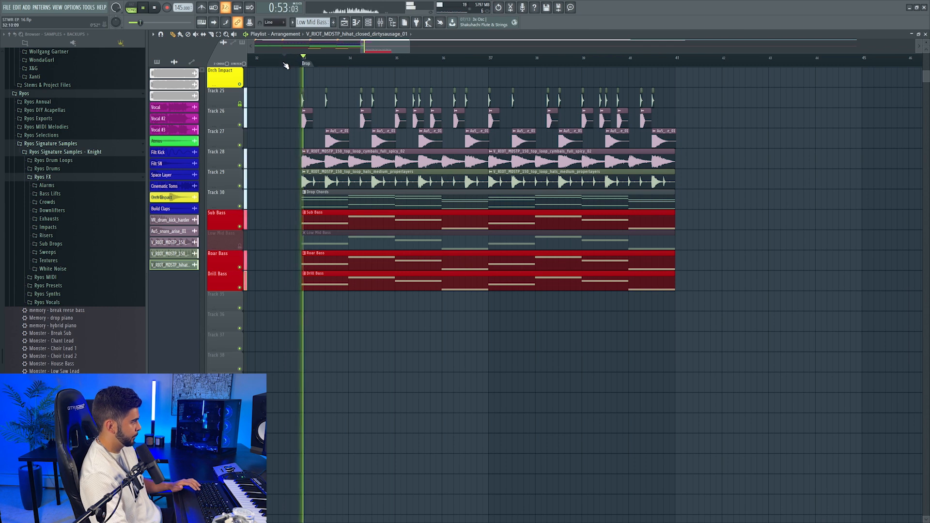
key(space)
click(381, 22)
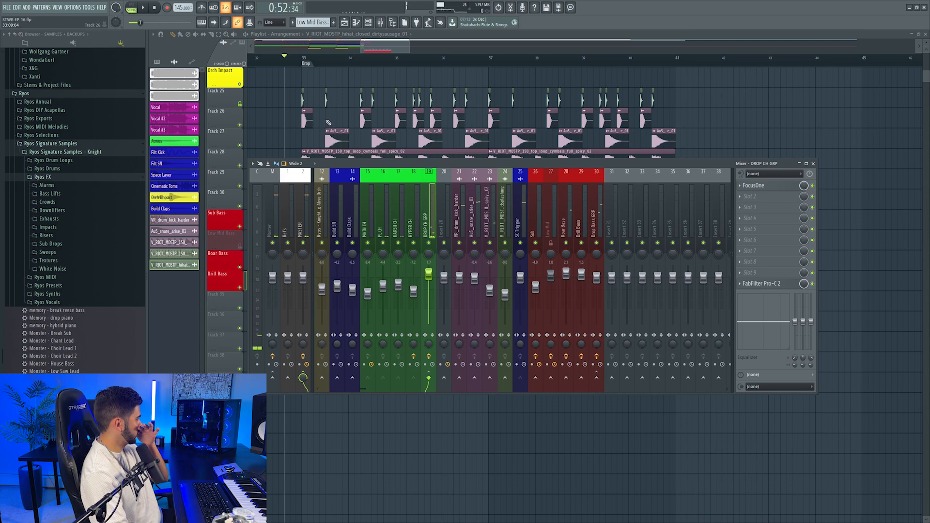
Insert an empty playlist track above the snare's Track 27 in the drop section.
scroll(328, 123, down, 1)
middle_click(315, 63)
click(337, 58)
right_click(227, 108)
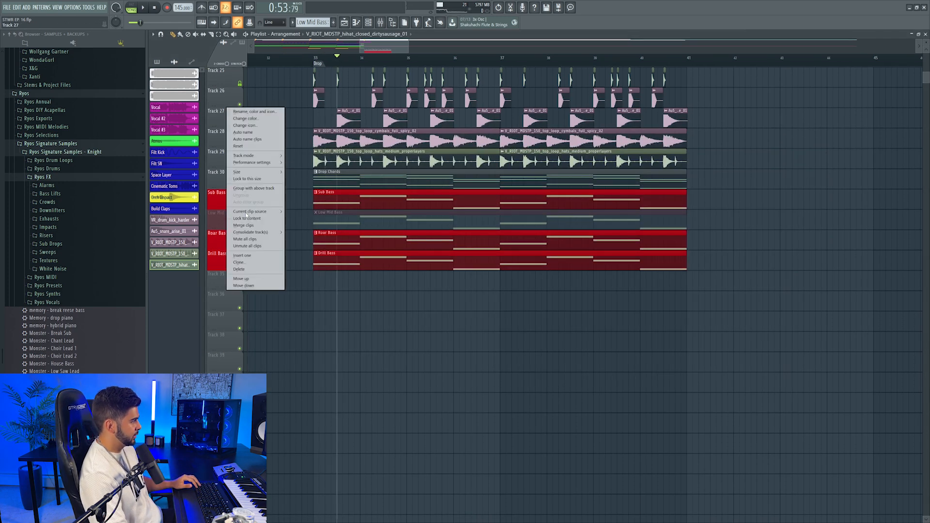
click(244, 258)
Open the Virtual Riot folder's Spicy Riddim Drums Vol. 1 pack to find a snare one-shot layer.
scroll(63, 281, up, 8)
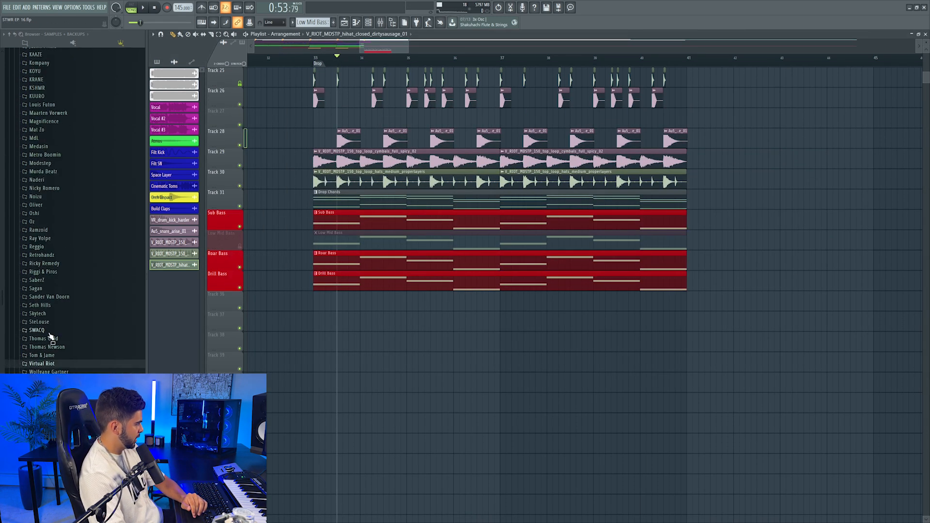
click(56, 272)
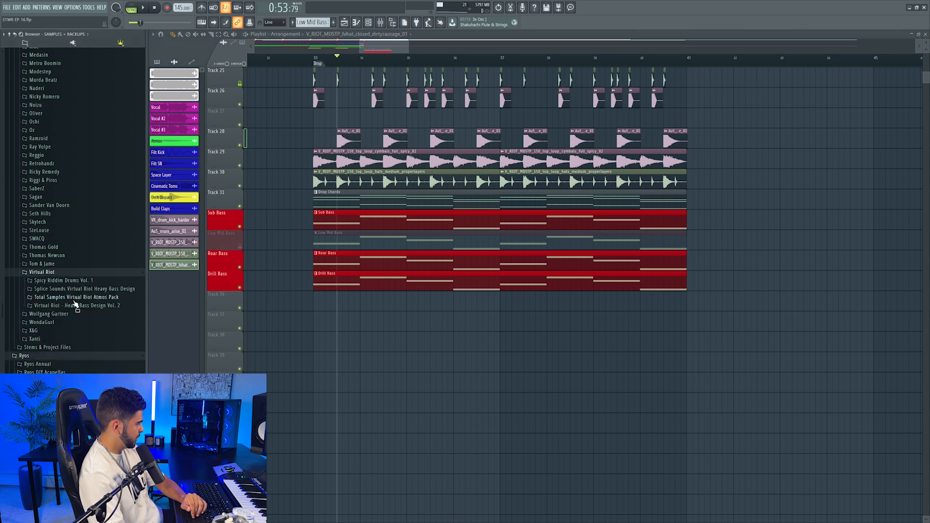
click(107, 275)
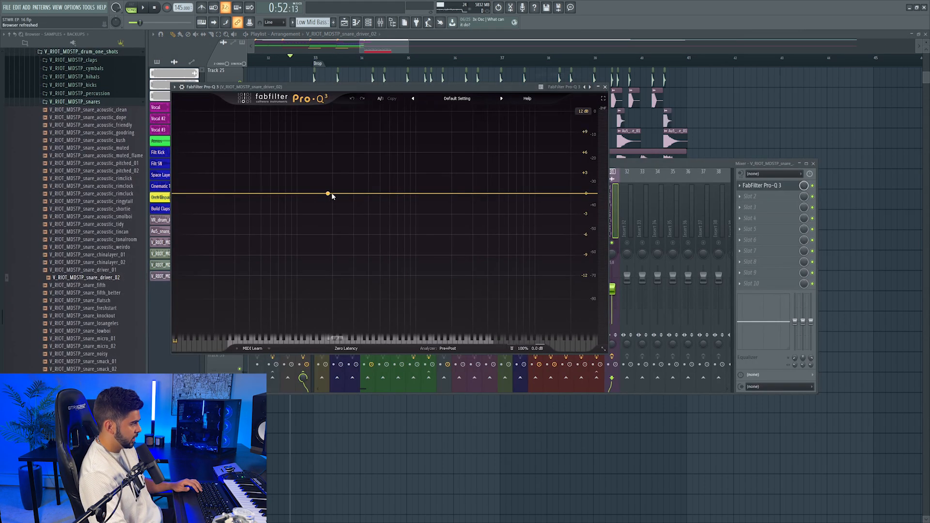
Move the FabFilter Pro-Q 3 band on the V_RIOT_MDSTP snare layer to a higher frequency, set its shape and play the result.
drag(327, 193, 419, 194)
click(279, 272)
key(space)
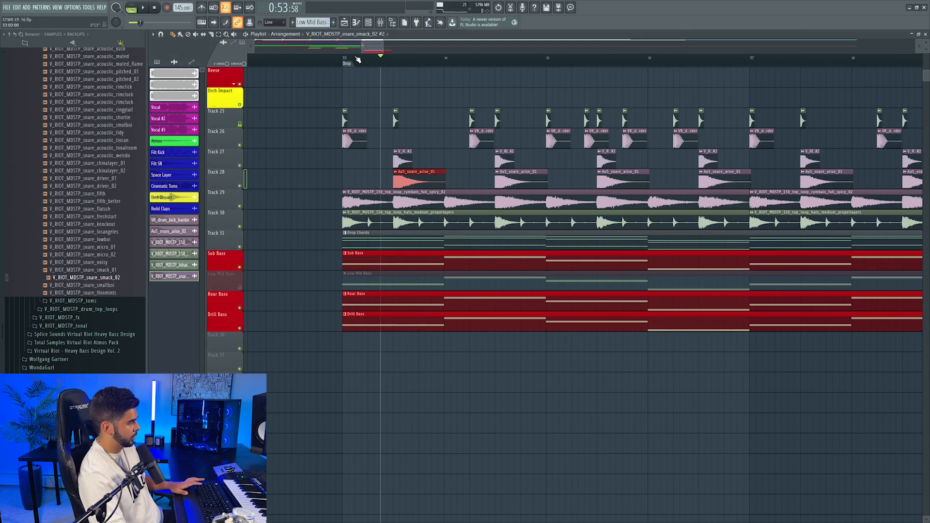
Auto-name the playlist track that holds the Drop Lead clip.
scroll(362, 60, down, 4)
click(381, 23)
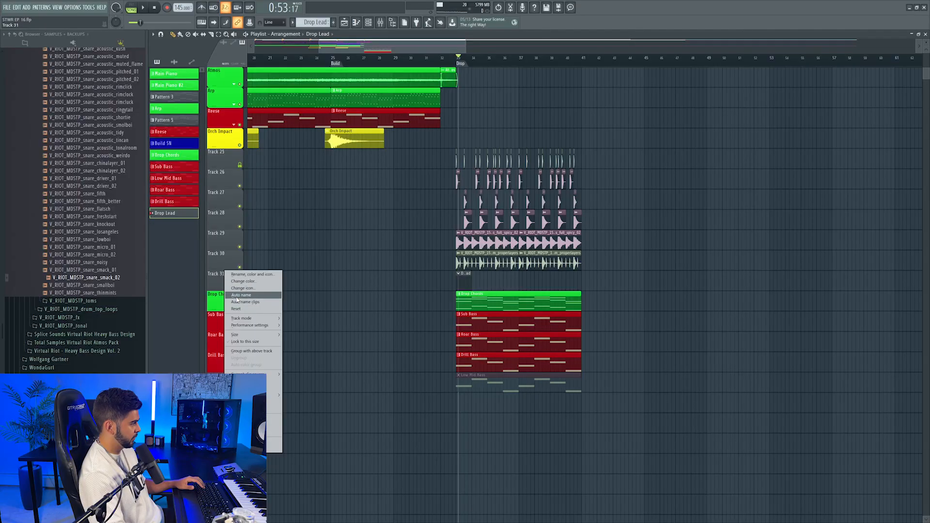
click(237, 296)
Filter the channel rack to the Unsorted instruments and open Serum #5.
key(F6)
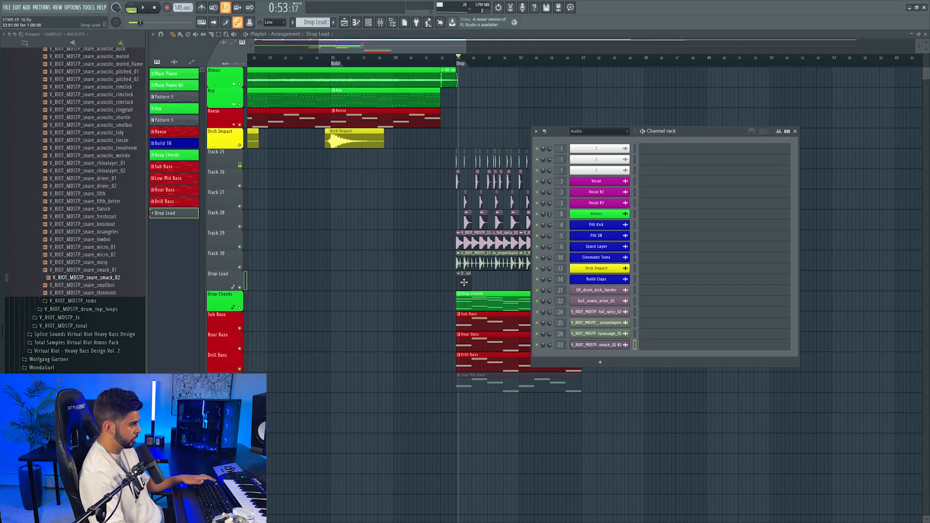
click(612, 132)
click(580, 162)
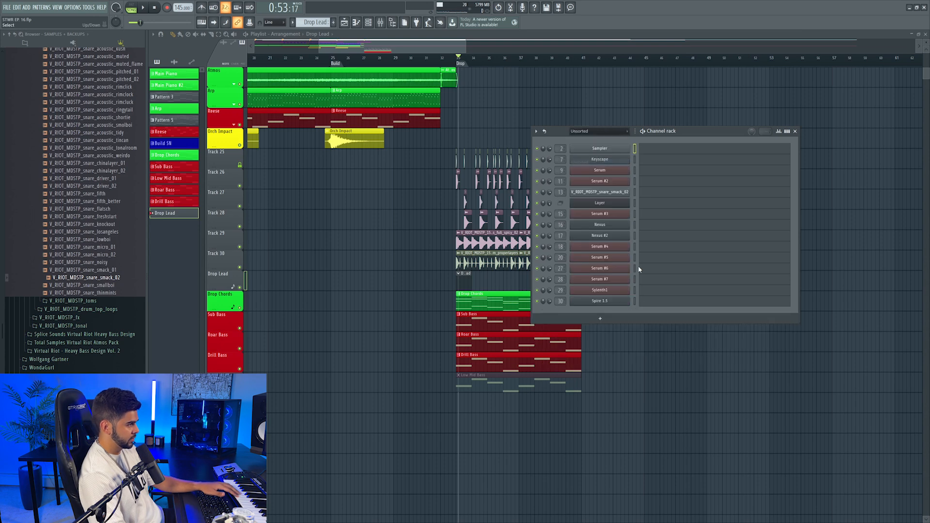
click(620, 259)
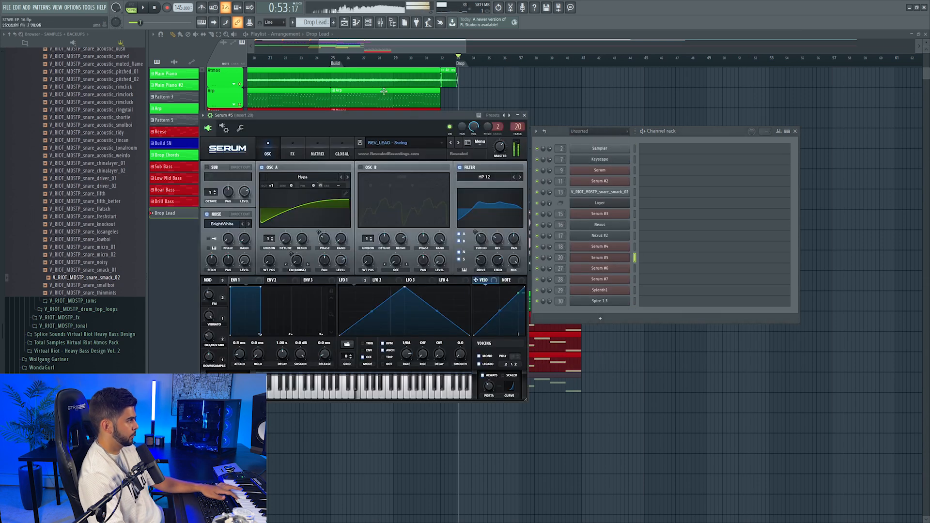
Delete the lower chord notes in bars 5 to 8 of the Serum #5 lead part, keeping only the top melody line.
click(388, 20)
key(F7)
key(space)
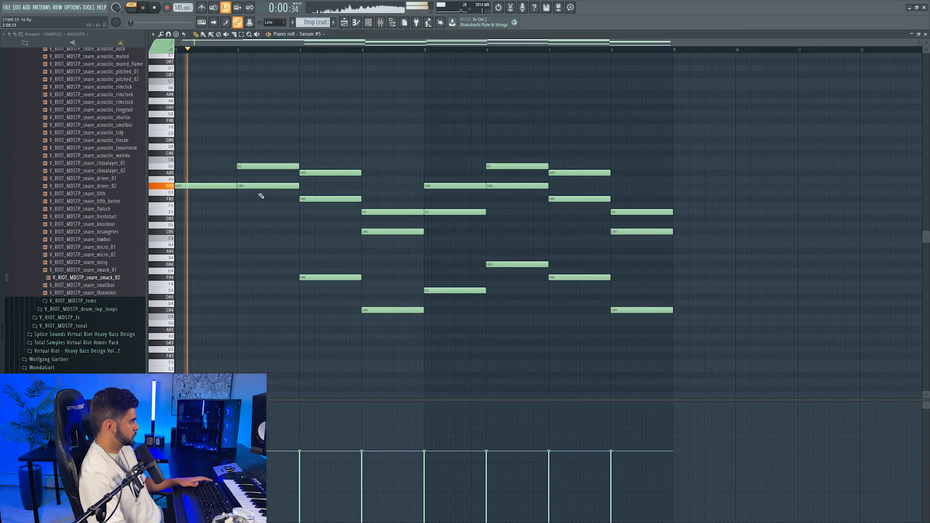
right_click(441, 291)
right_click(458, 212)
right_click(506, 187)
right_click(518, 264)
right_click(565, 199)
right_click(571, 277)
right_click(621, 232)
right_click(623, 310)
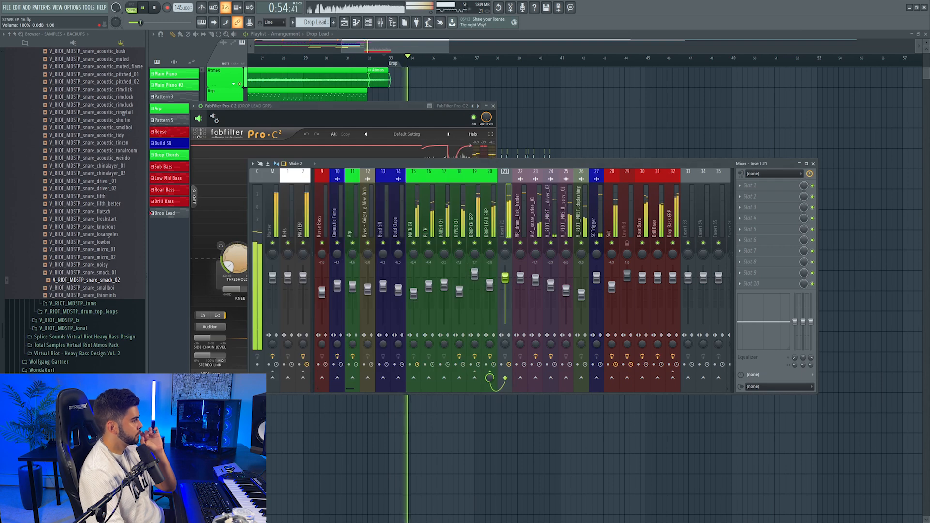
Colour the lead's mixer track, Insert 21, green.
right_click(510, 170)
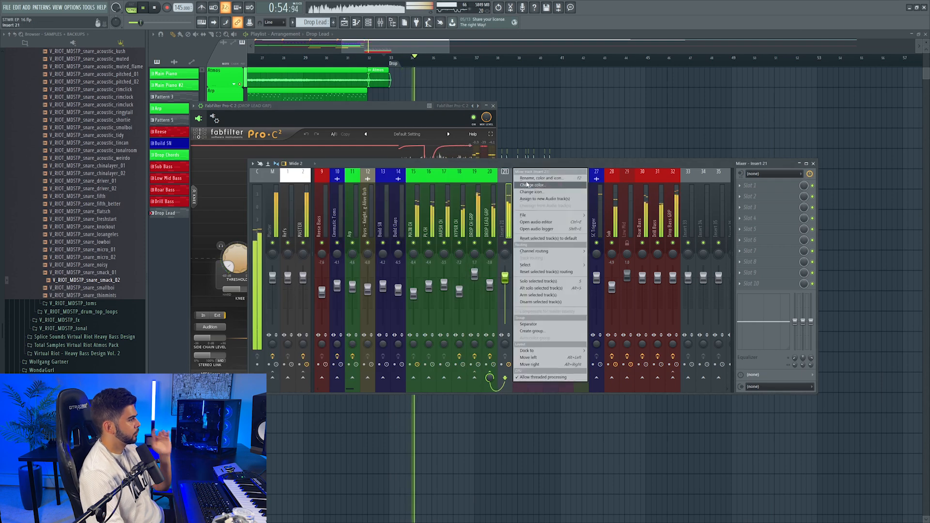
click(523, 187)
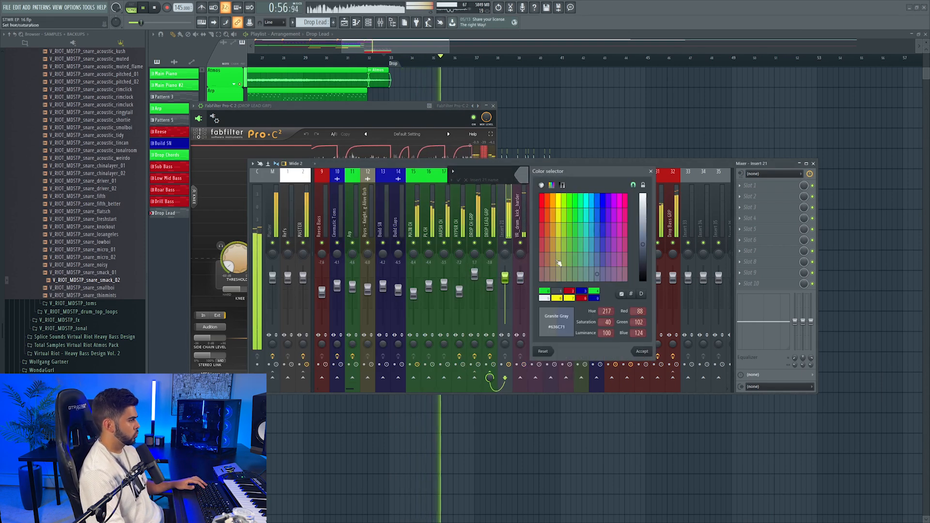
click(547, 293)
click(642, 351)
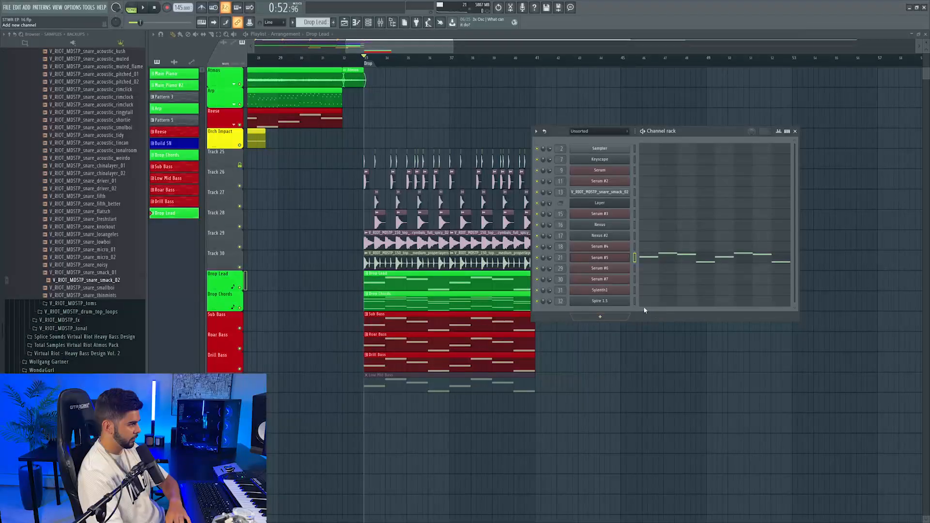
Clone the Serum #5 lead channel, give the copy the lead notes and open it.
right_click(604, 285)
right_click(625, 269)
click(711, 284)
double_click(605, 270)
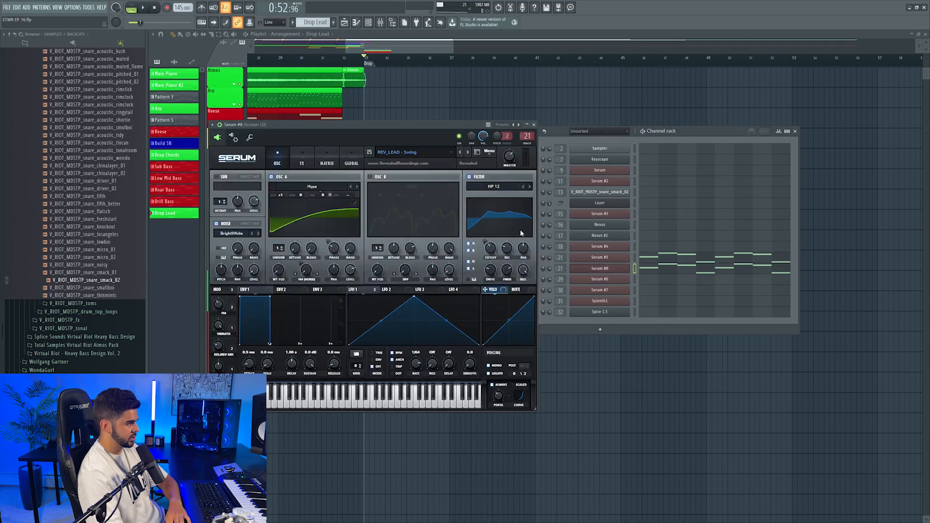
Route Serum #8 to mixer track 22 and load the REV_LEAD - Anthemish preset.
double_click(527, 138)
right_click(520, 228)
right_click(521, 243)
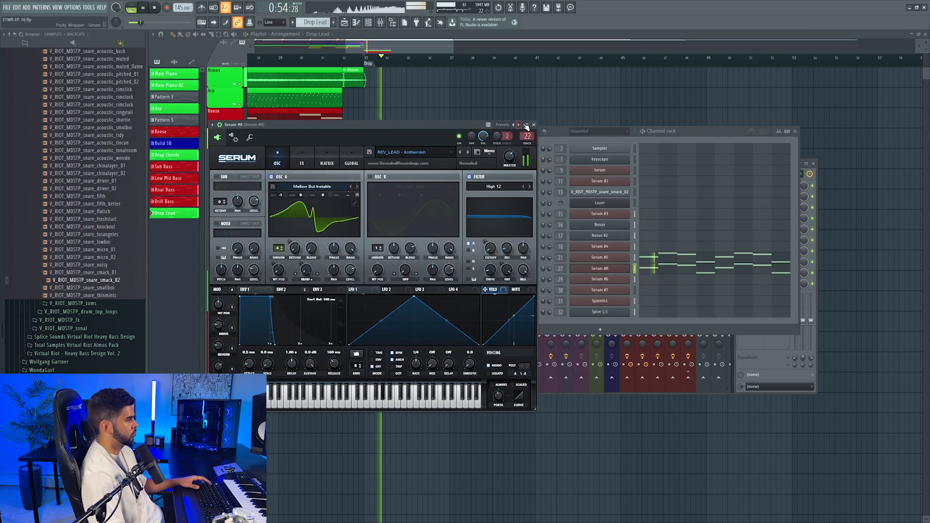
Close the Serum #8 window, unsolo its mixer track and raise the fader slightly.
click(534, 124)
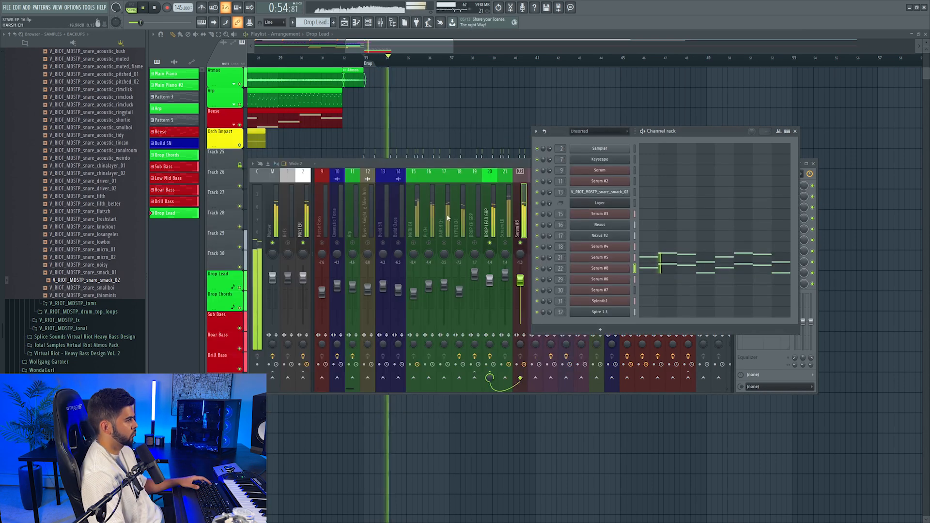
right_click(520, 243)
drag(520, 280, 523, 278)
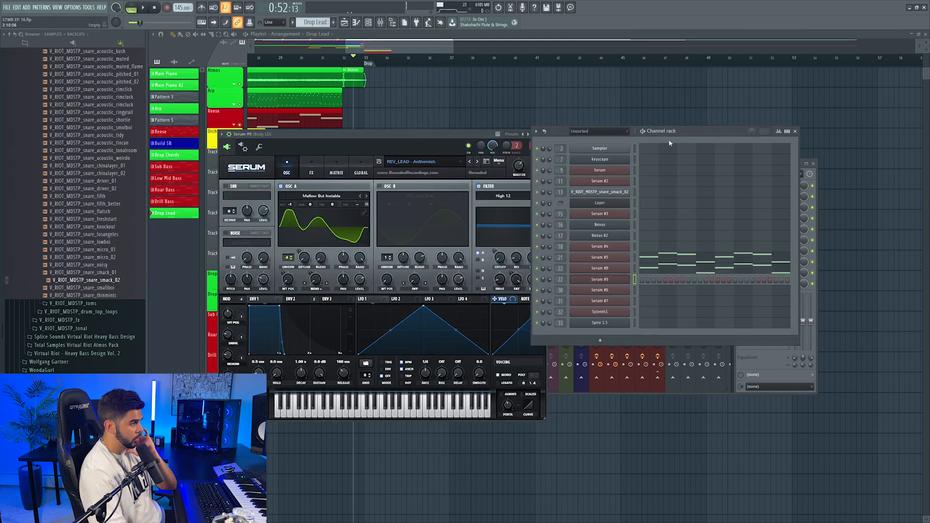
Copy the lead notes from Serum #8 into the Serum #9 channel.
right_click(597, 270)
click(717, 278)
right_click(600, 279)
click(711, 292)
Load the RYOS_LD - Air Force preset in Serum #9.
click(604, 283)
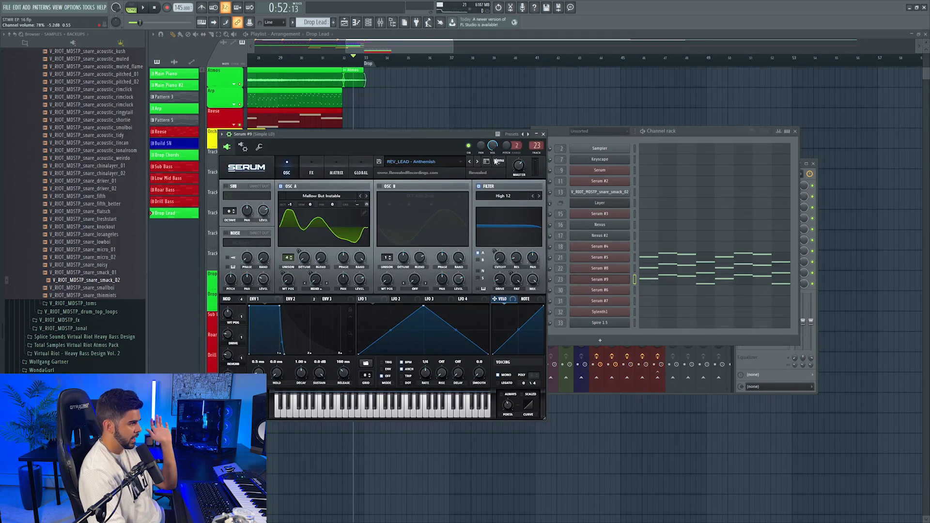
click(436, 161)
click(209, 349)
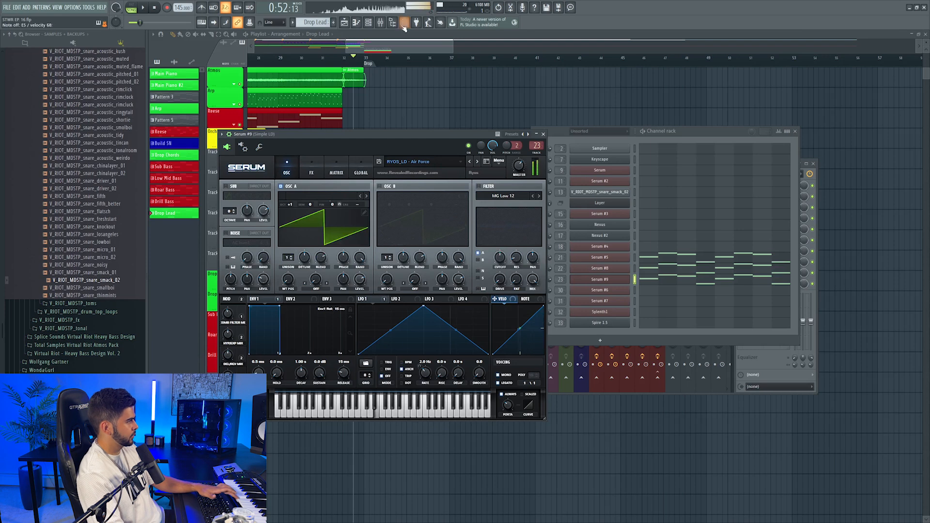
Play the drop with the layered leads, select the DROP LEAD GRP mixer track and close the open plugin windows.
key(space)
key(F9)
click(443, 208)
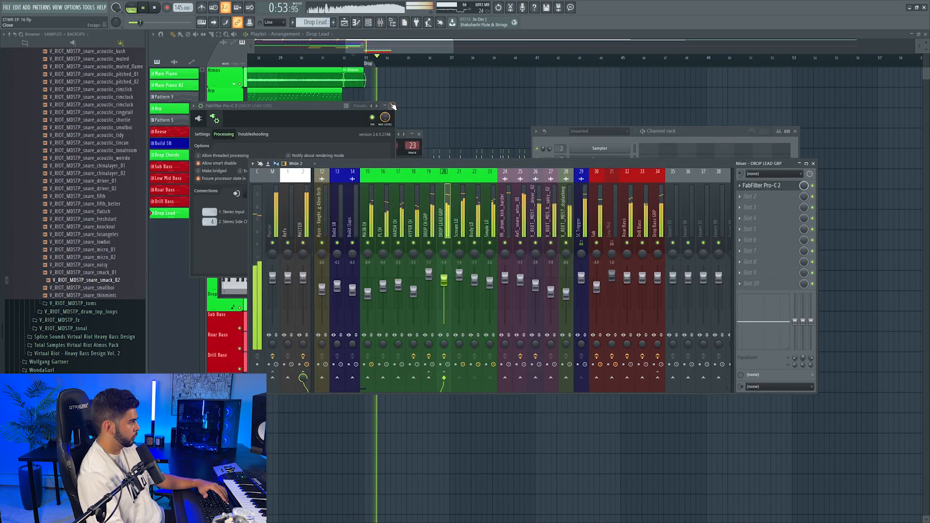
click(392, 106)
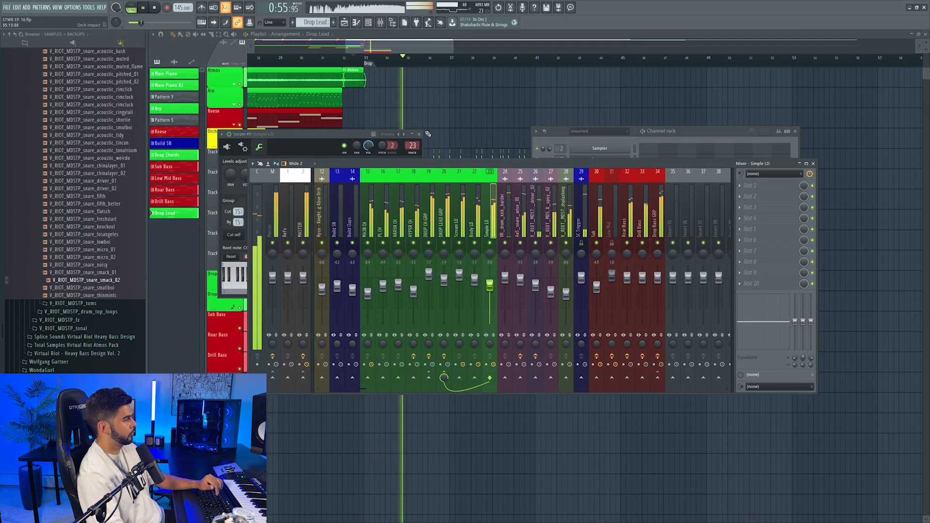
key(F12)
Insert FabFilter Pro-Q 3 on the DROP LEAD GRP mixer track with a low cut at about 105 Hz.
key(F9)
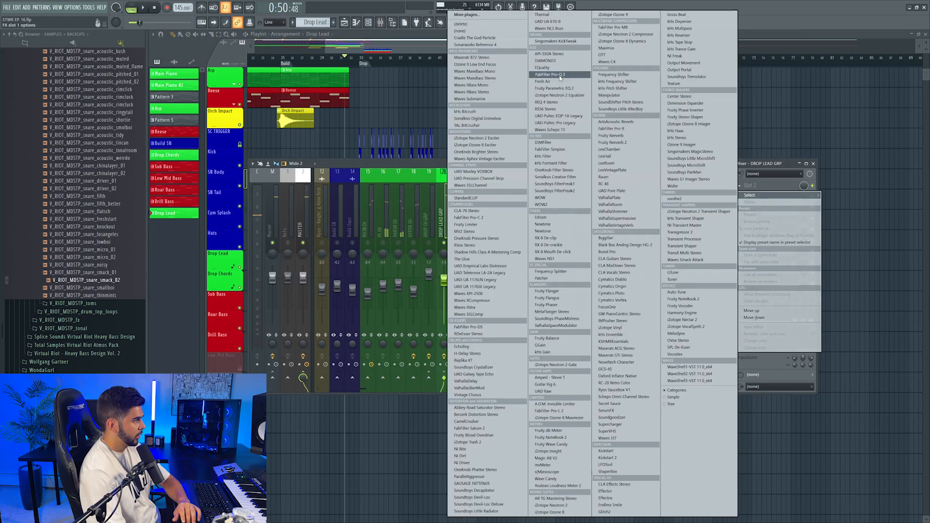
click(522, 83)
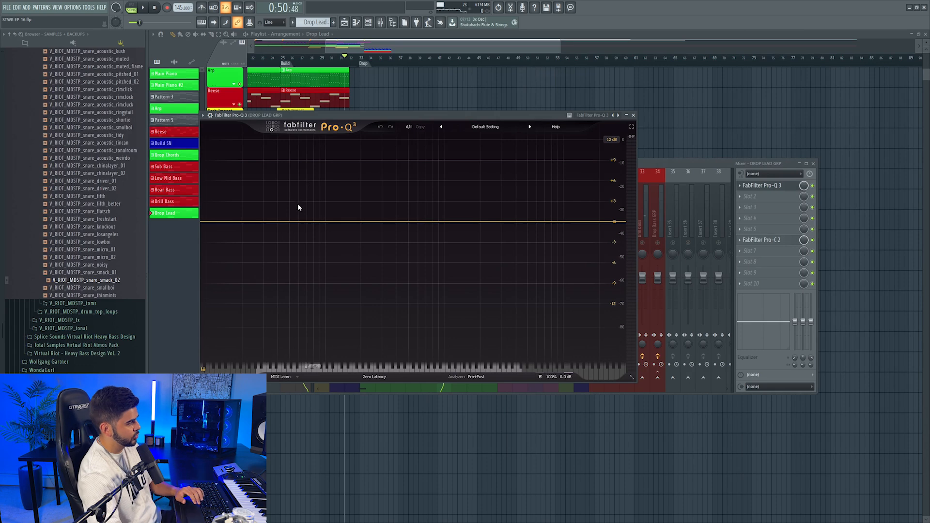
click(279, 229)
click(221, 286)
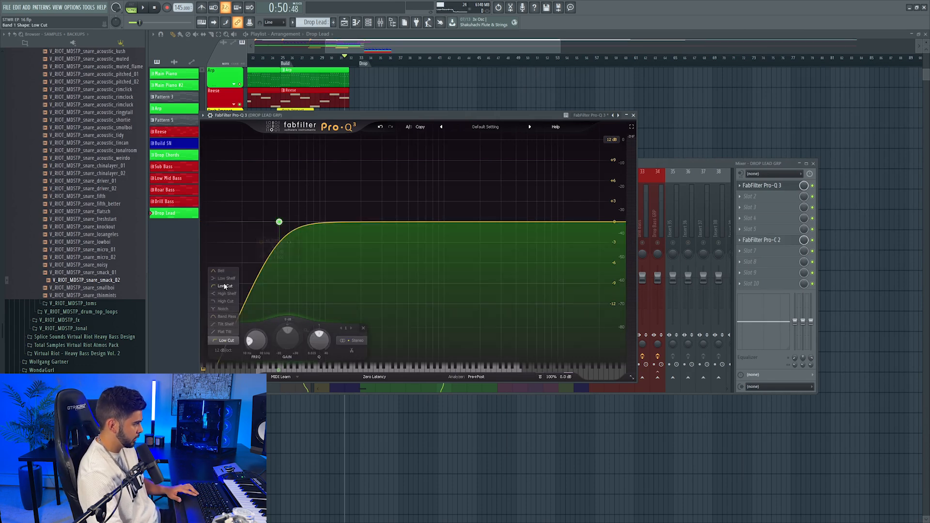
drag(270, 203, 328, 199)
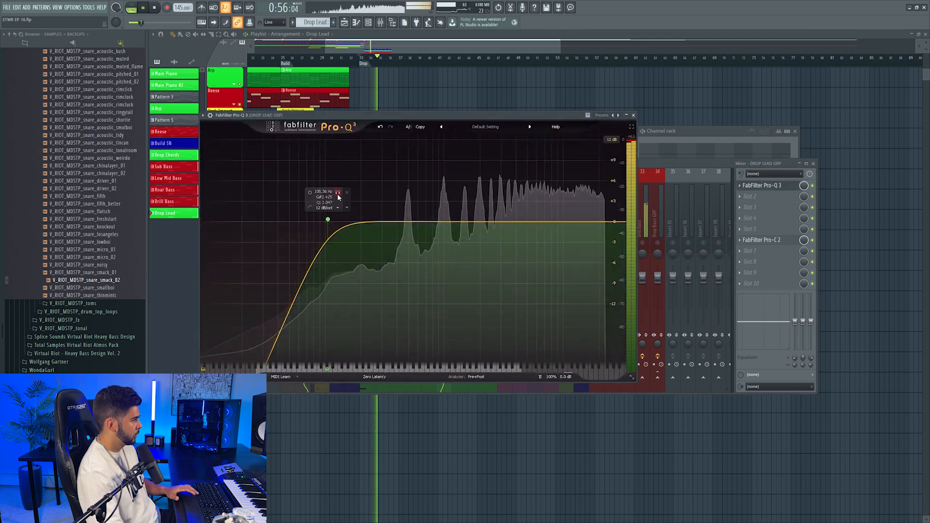
Add a bell dip of about 1.75 dB near 3.57 kHz to the lead group's EQ and compare it with the band bypassed.
click(510, 234)
click(519, 246)
key(space)
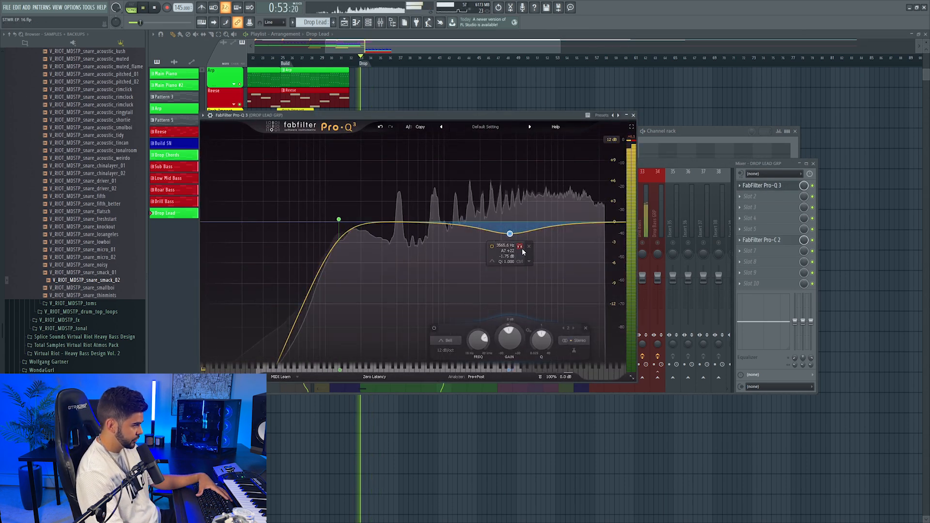
click(520, 246)
click(434, 327)
click(434, 328)
key(space)
click(633, 116)
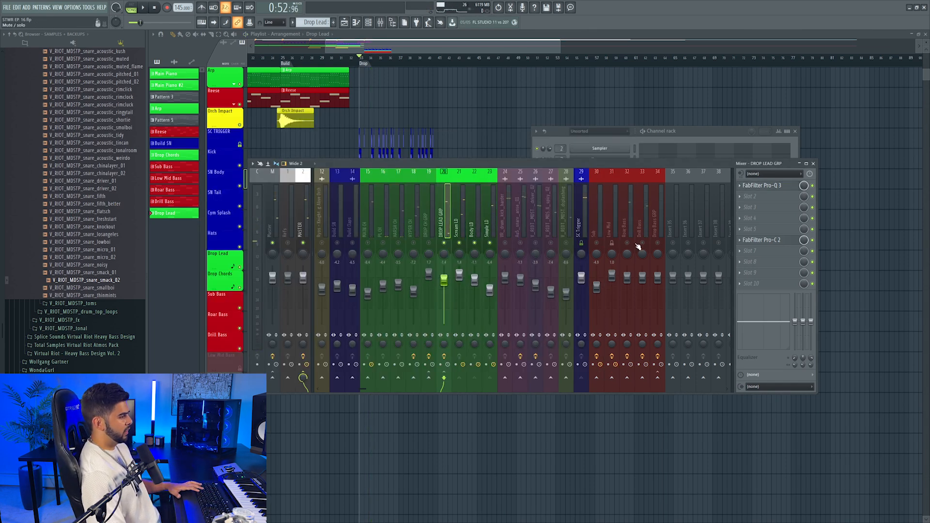
Clear the mixer solo and insert a blank playlist track above the Drop Lead track.
right_click(655, 242)
right_click(655, 242)
drag(410, 46, 382, 46)
click(425, 58)
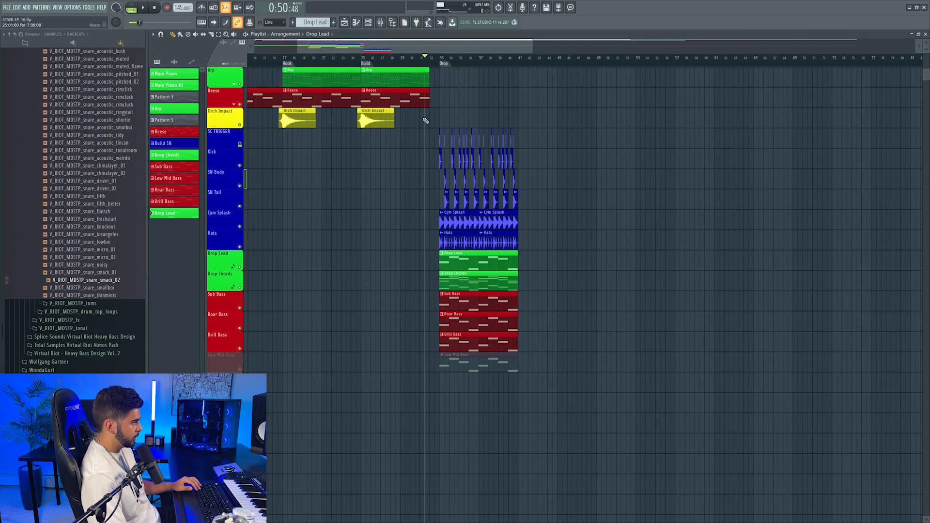
right_click(222, 252)
click(274, 382)
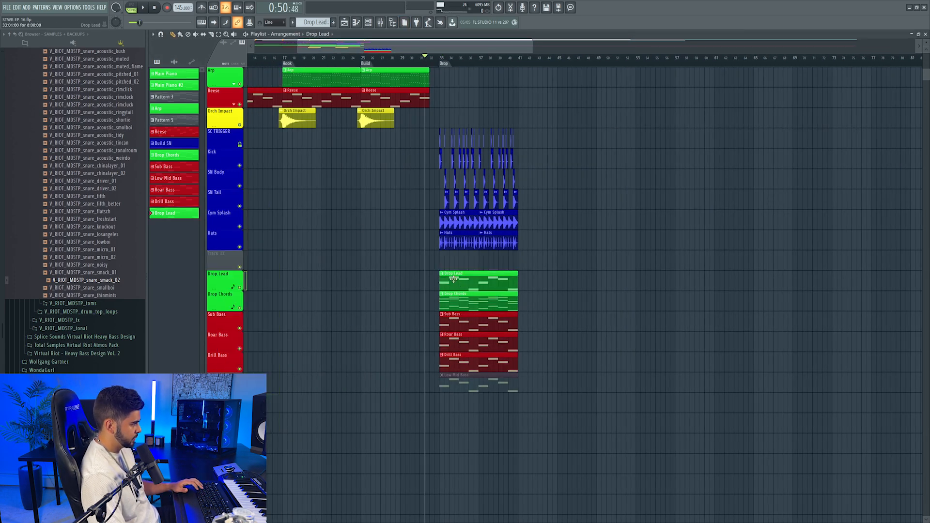
Base a Drop Arp chord part on the Drop Lead pattern using Serum #10, and step back one preset from SYN Gameboy Dreams.
double_click(453, 279)
drag(197, 291, 177, 161)
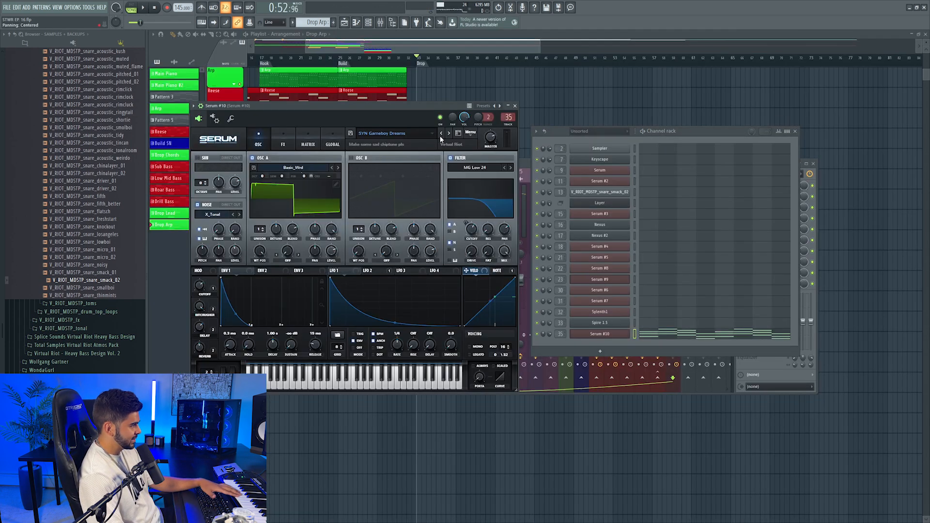
click(441, 135)
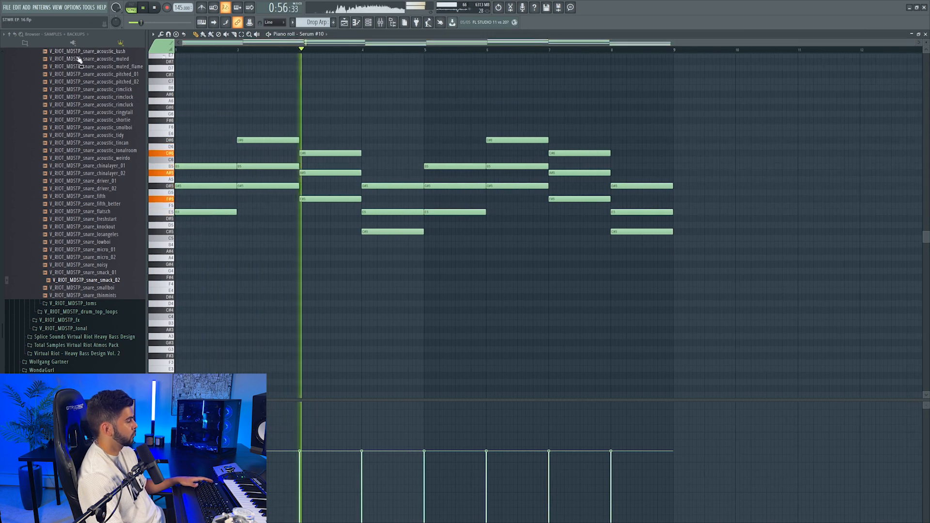
Return from the Drop Arp notes to the mixer and move the playhead to the Drop marker.
click(369, 22)
click(380, 23)
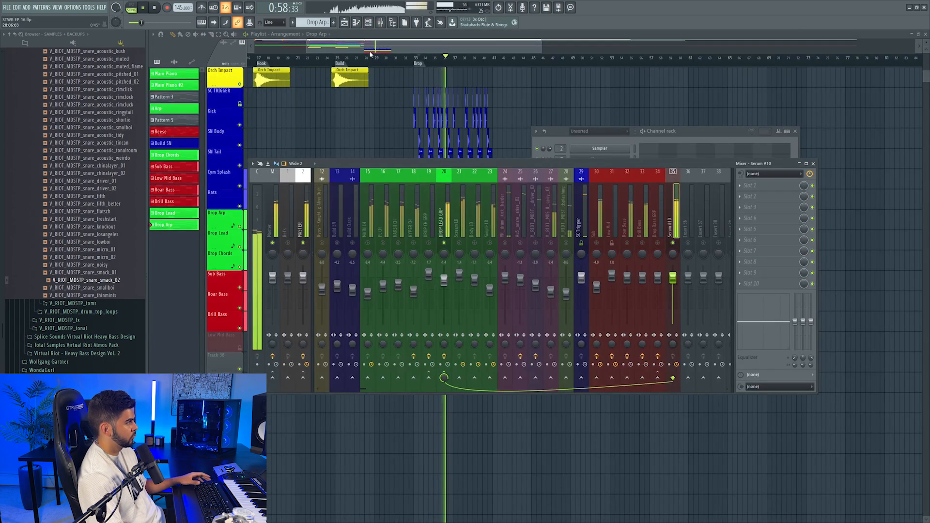
click(414, 59)
Play the drop with soothe2 open on DROP CH GRP and audition its delta signal.
click(382, 22)
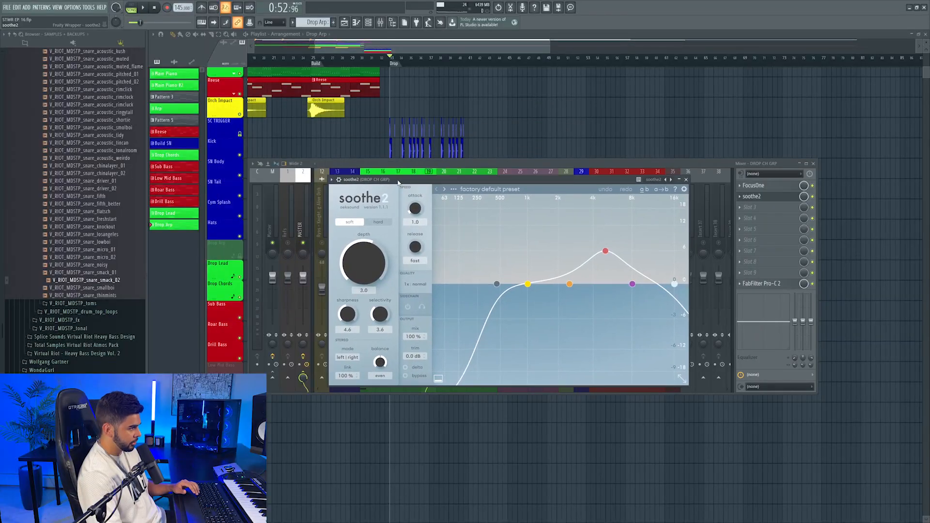
key(space)
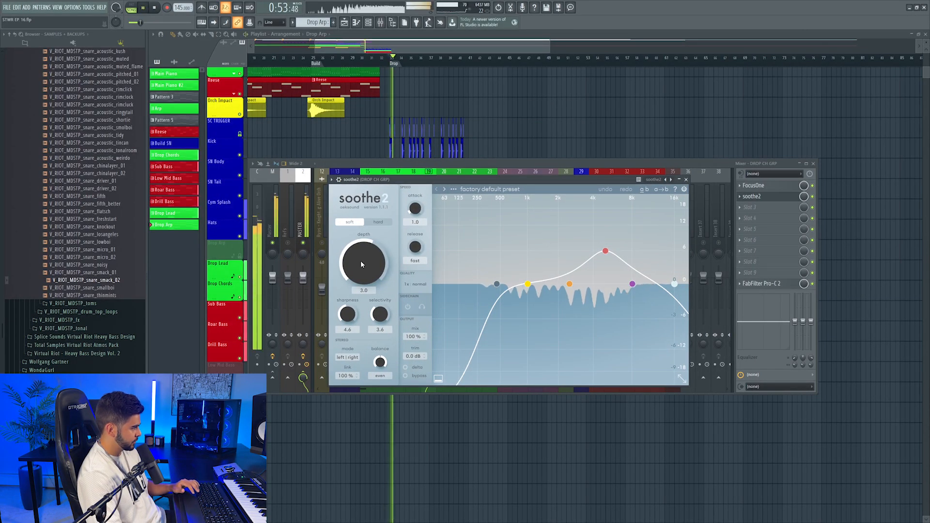
click(405, 368)
click(404, 368)
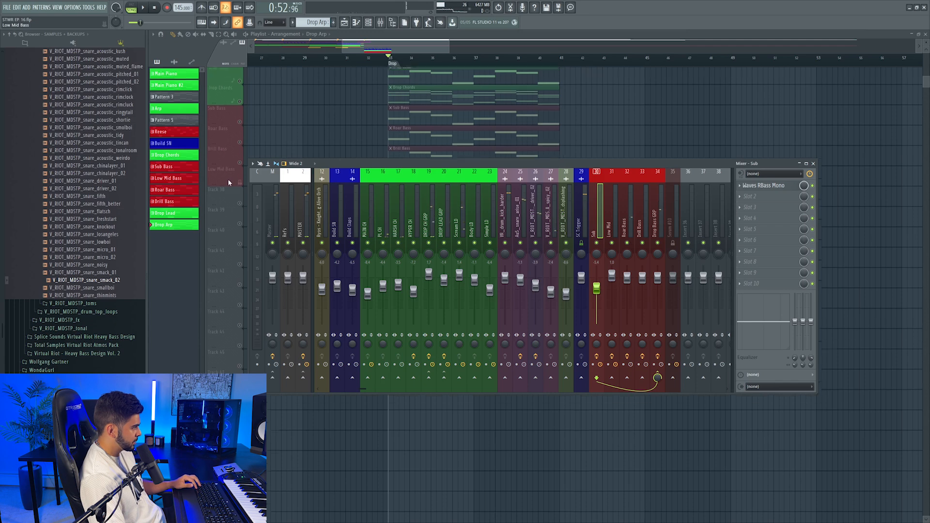
Unmute the Low Mid Bass track, play it, and examine its piano roll notes and Low Mid mixer channel.
scroll(229, 182, down, 1)
click(240, 176)
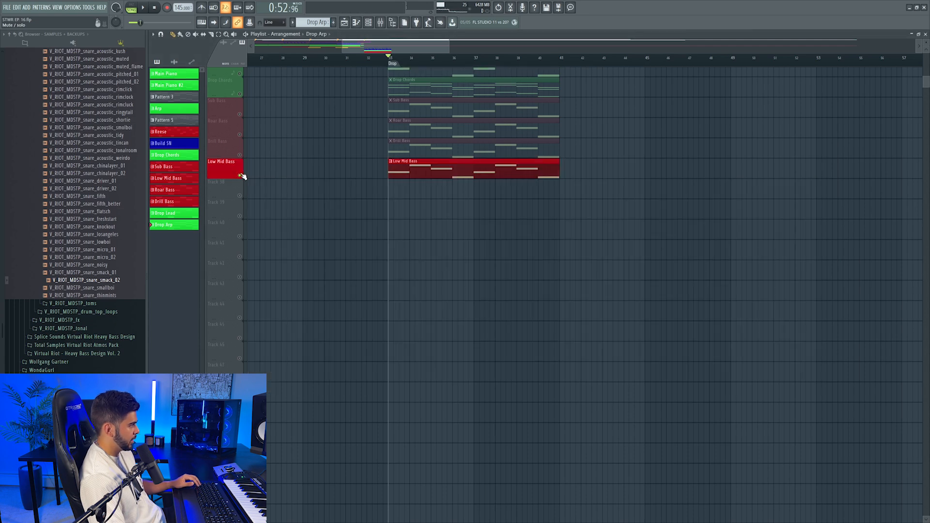
key(space)
key(F9)
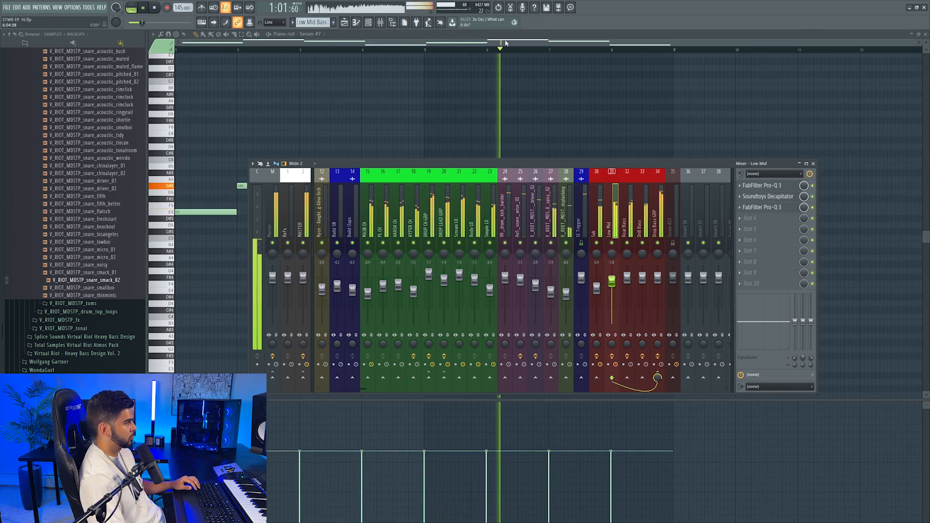
key(F9)
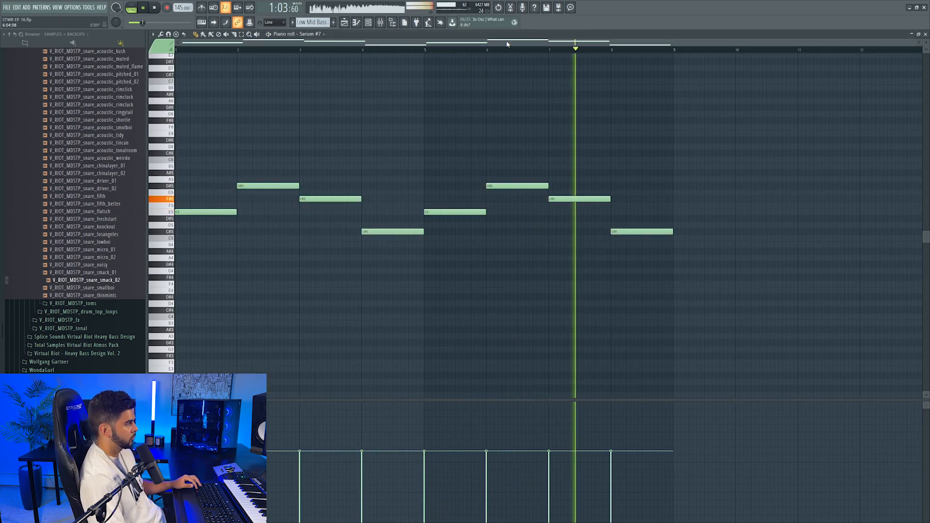
key(F9)
key(F9)
key(F7)
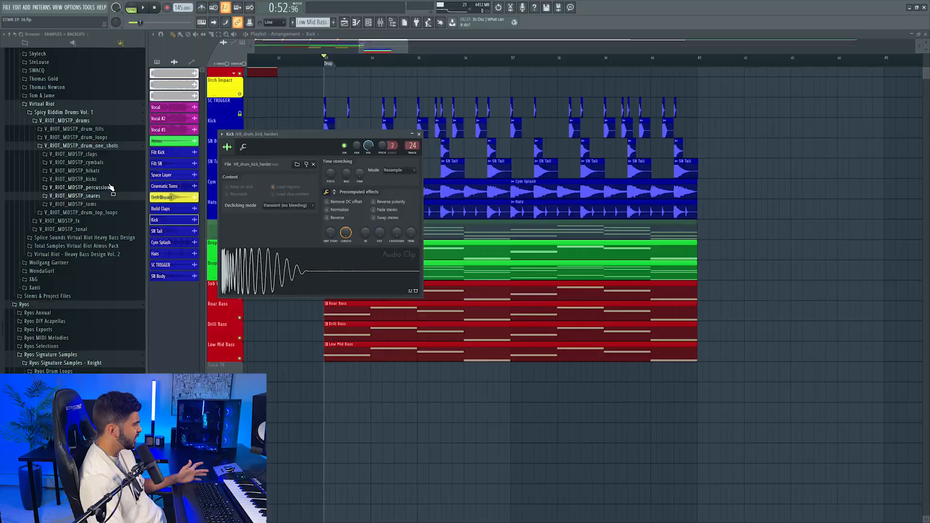
Replace the drop kick sample with ACEAURA_kick_boom and dip a midrange band in the kick channel's Pro-Q 3.
click(145, 179)
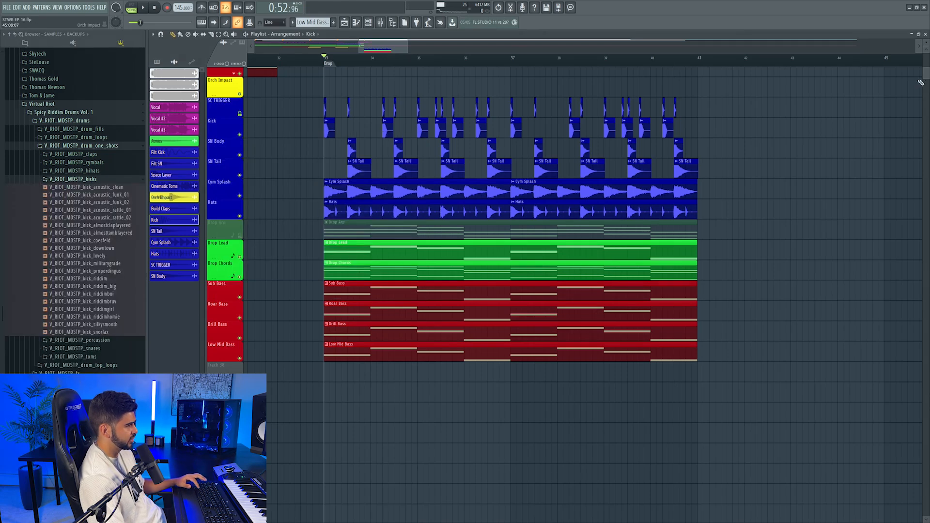
drag(925, 75, 781, 12)
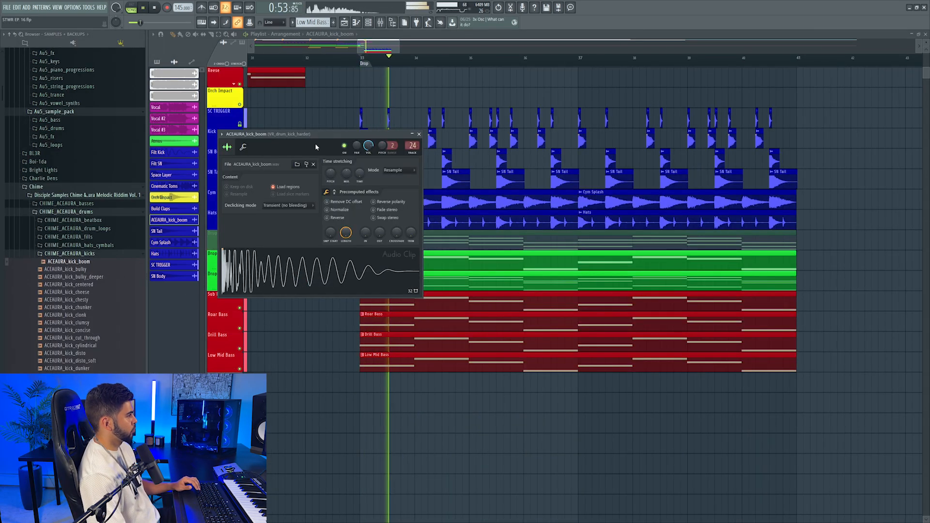
click(381, 22)
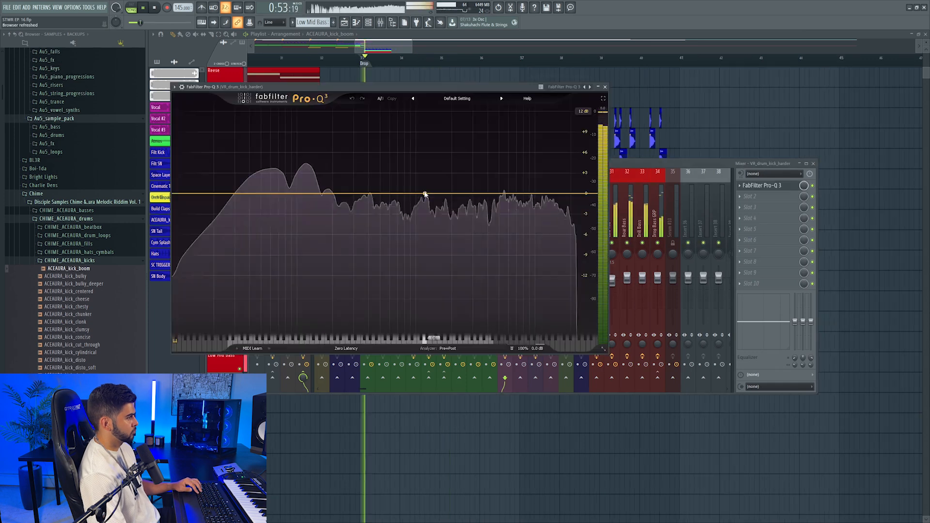
drag(426, 193, 418, 221)
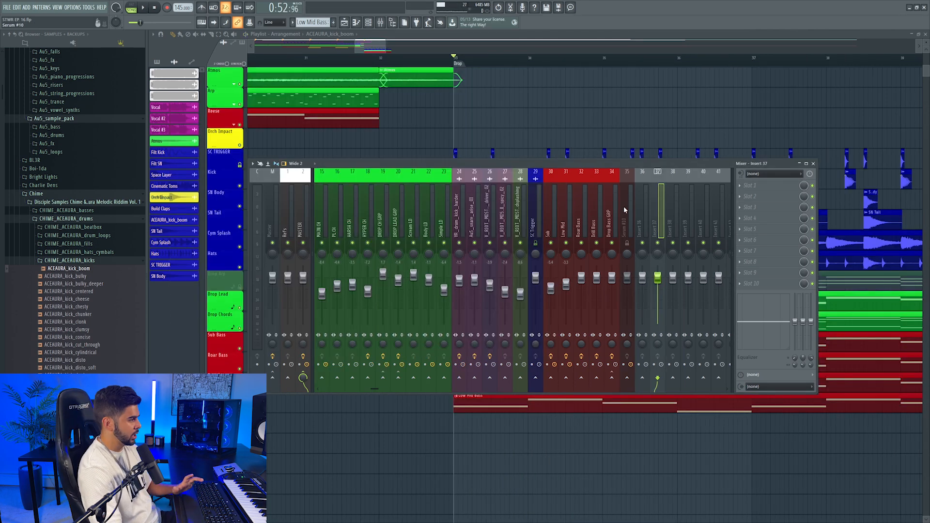
Name mixer insert 36 SC GRP and route Drop Bass GRP and DROP CH GRP only to it.
click(640, 210)
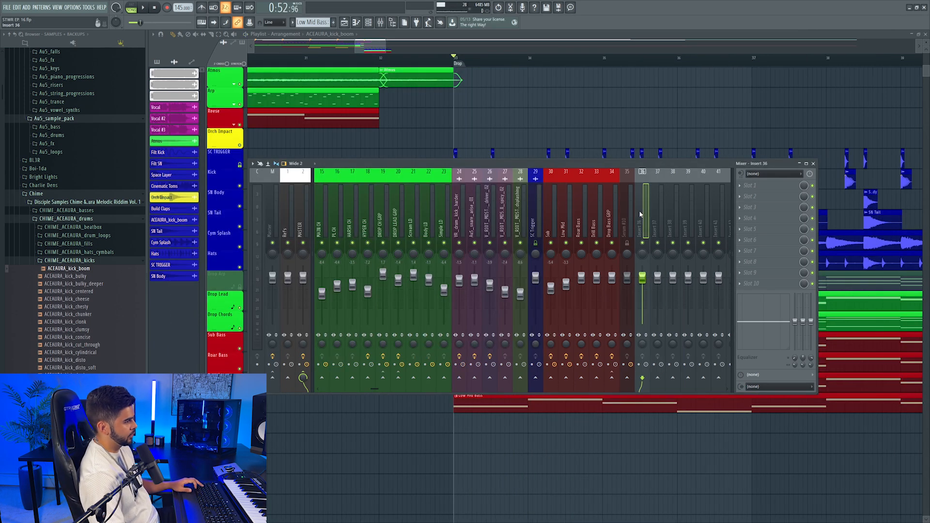
key(F2)
text(SC GRP)
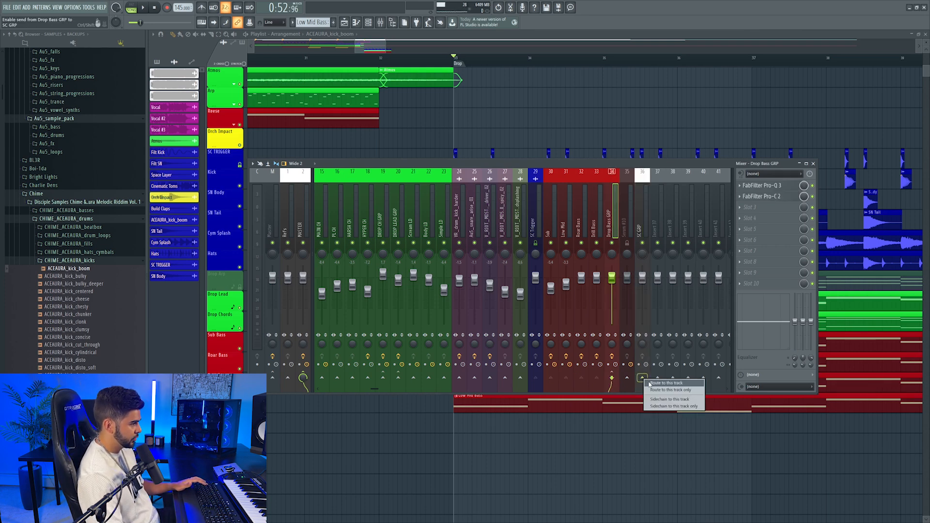
click(387, 230)
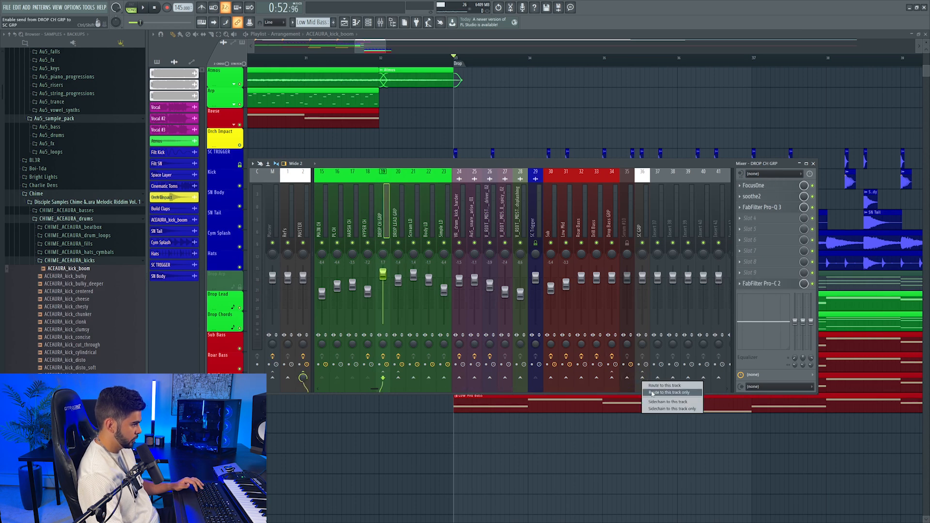
click(652, 393)
Place a FabFilter Pro-C 2 on SC GRP and feed its stereo side-chain input from SC Trigger.
click(741, 198)
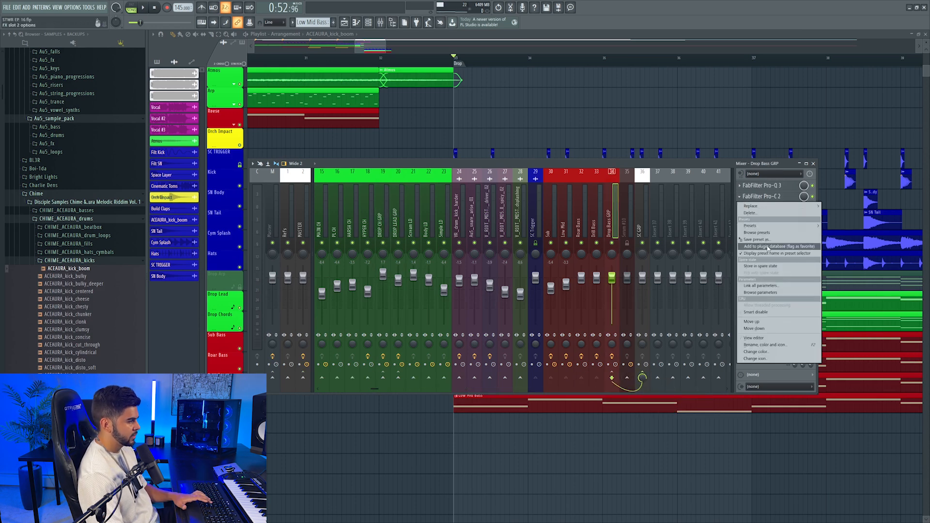
drag(755, 239, 639, 226)
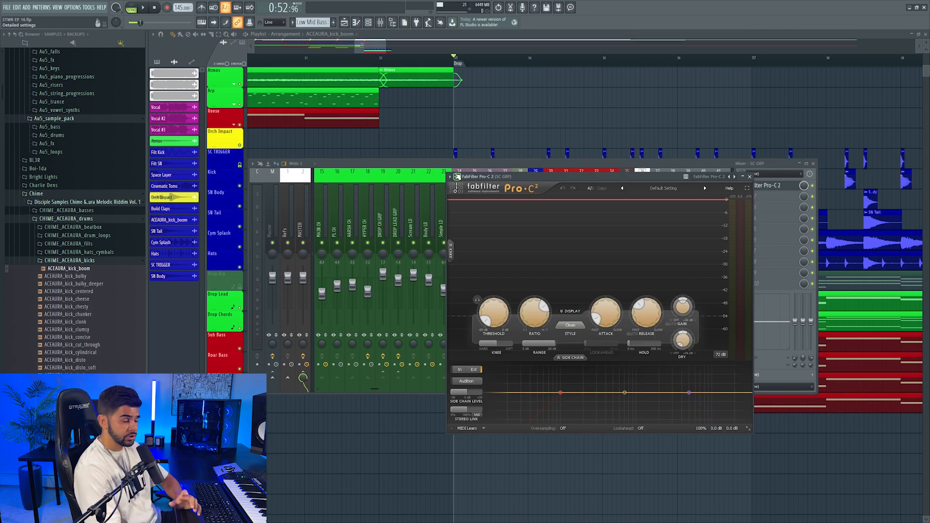
click(458, 176)
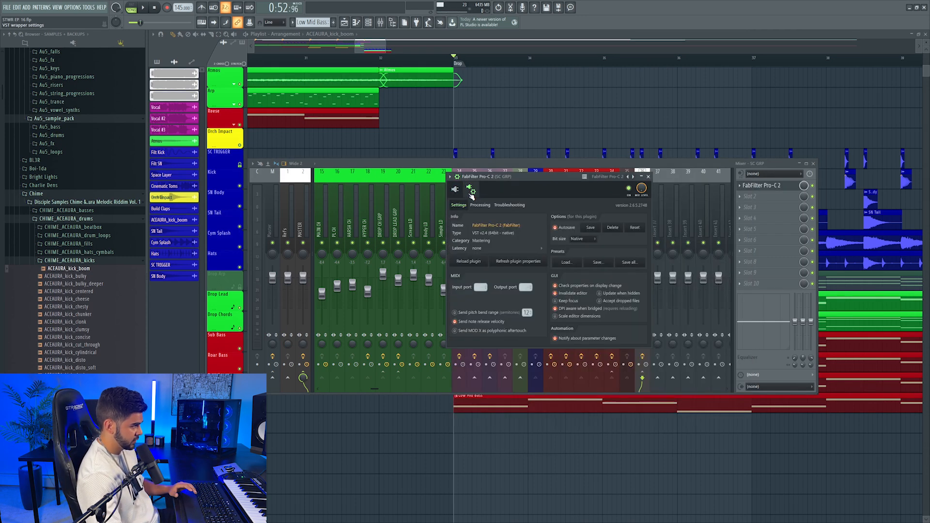
click(480, 205)
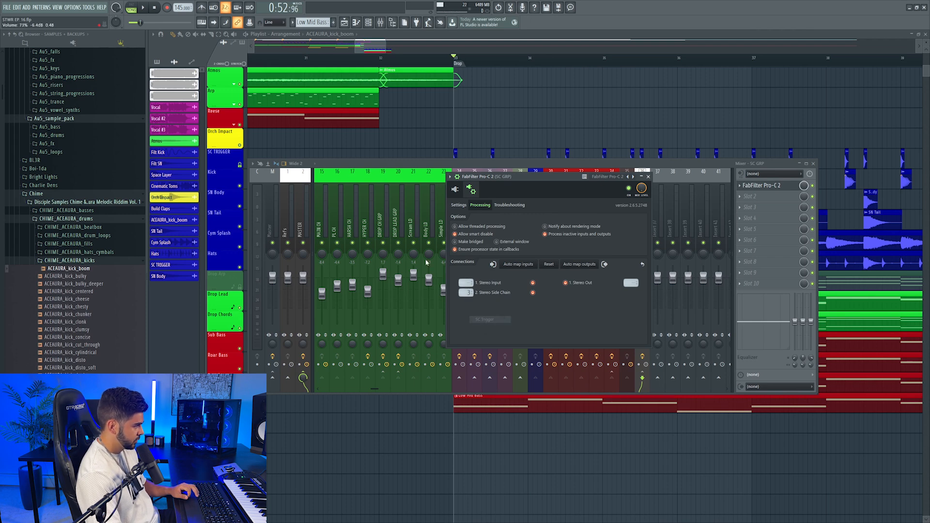
click(455, 190)
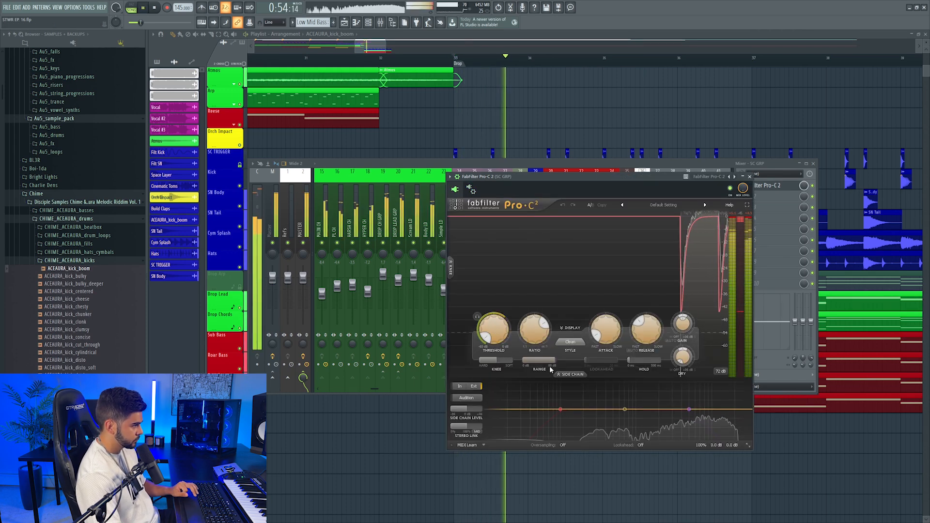
Play the drop and dial in a short release on SC GRP's Pro-C 2 side-chain compressor.
key(space)
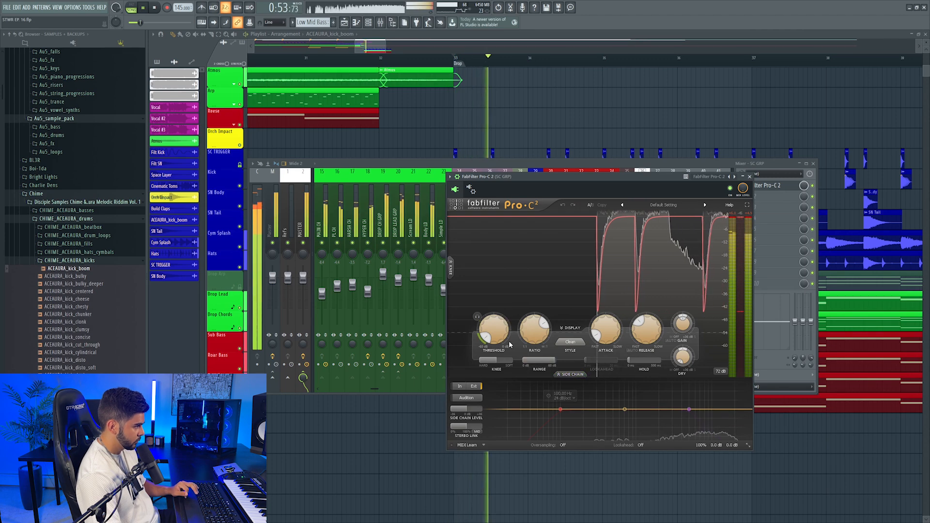
drag(605, 343, 625, 358)
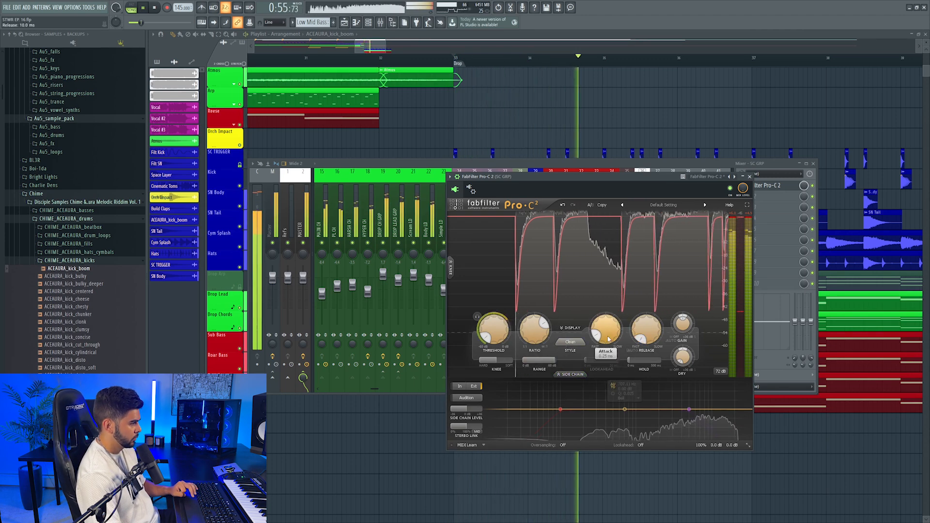
drag(555, 177, 450, 164)
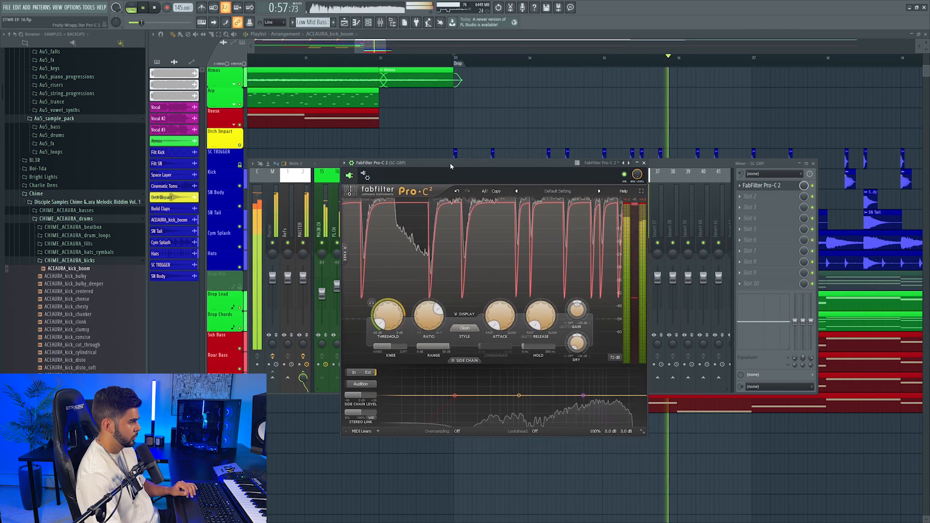
drag(535, 325, 535, 316)
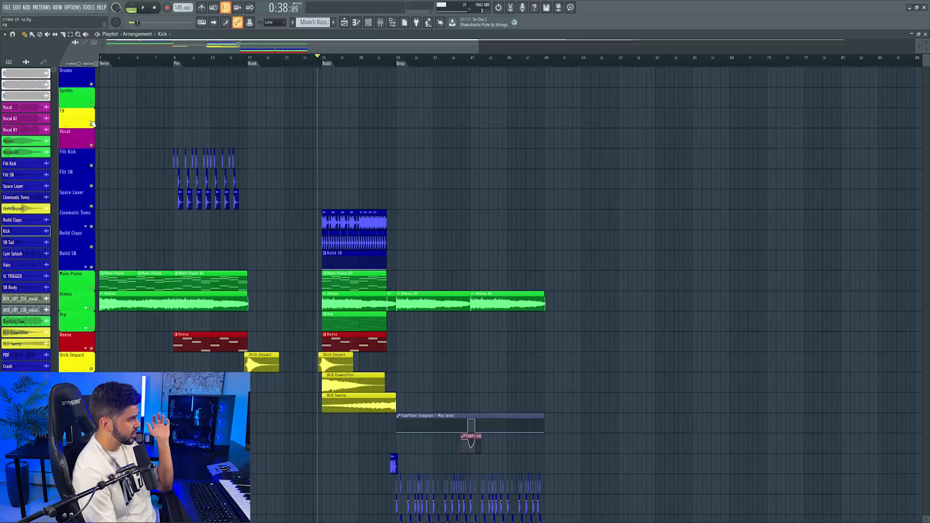
Examine the expanded arrangement's build and drop tracks, including the FX, automation, drums, synths and basses.
scroll(333, 74, up, 4)
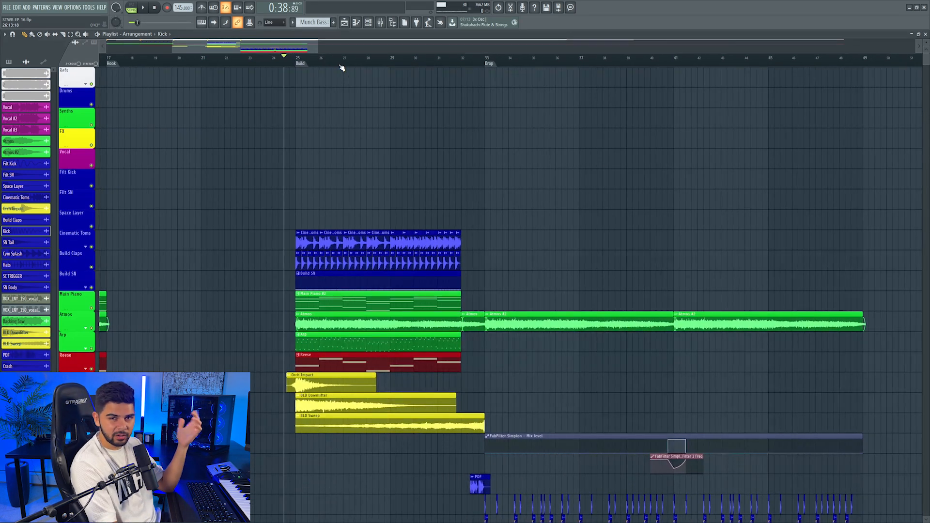
scroll(530, 122, down, 8)
scroll(318, 108, up, 4)
drag(533, 208, 448, 209)
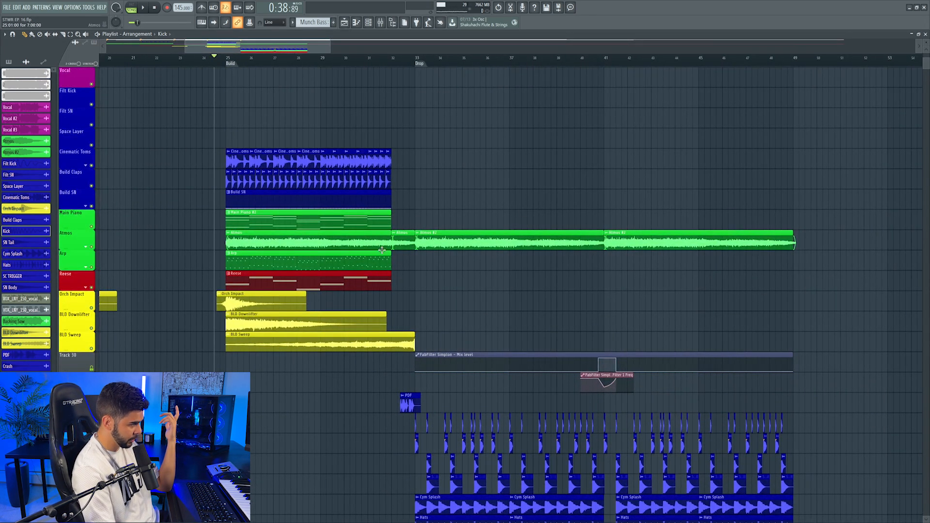
scroll(289, 201, down, 2)
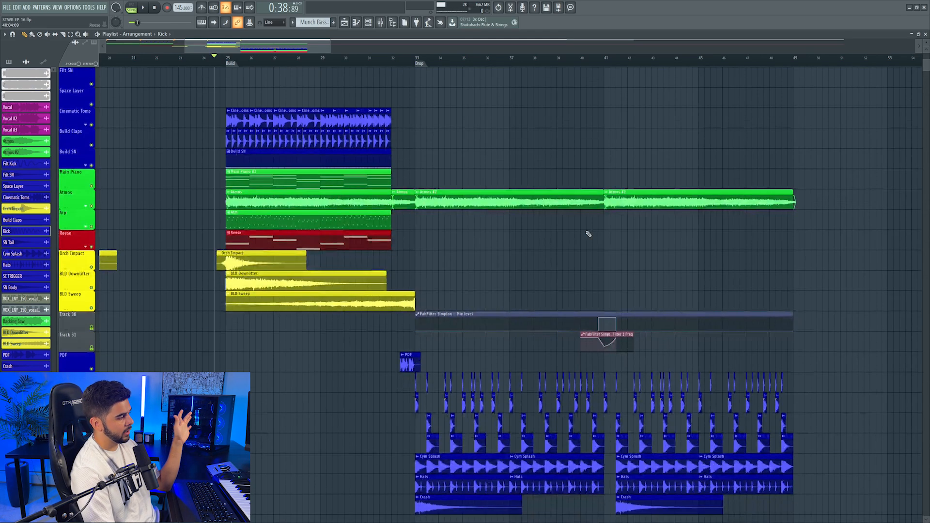
scroll(563, 227, down, 9)
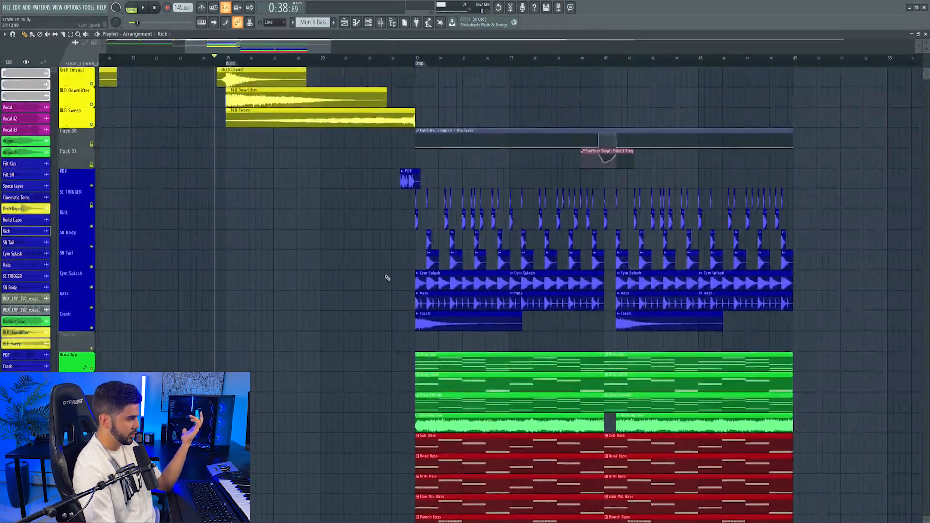
scroll(387, 278, up, 4)
scroll(259, 59, up, 2)
scroll(255, 80, up, 4)
scroll(257, 79, up, 1)
Isolate the Cinematic Toms, Build Claps and Build SN tracks and play them from the Build marker.
click(86, 105)
click(91, 105)
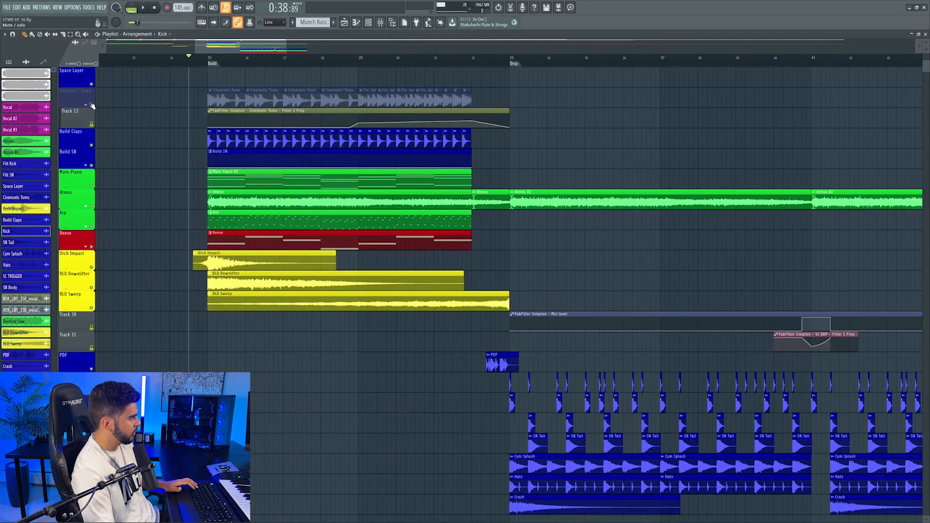
right_click(91, 104)
click(86, 105)
click(92, 125)
click(91, 144)
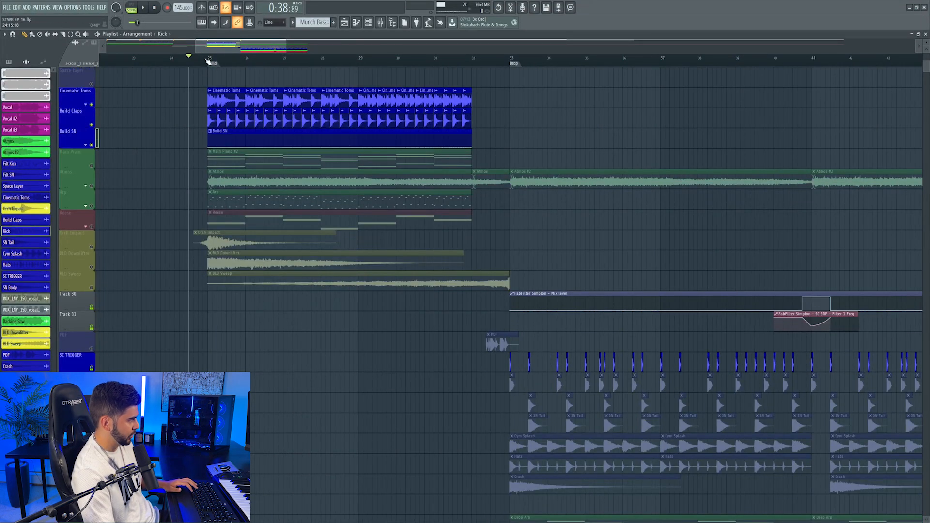
key(space)
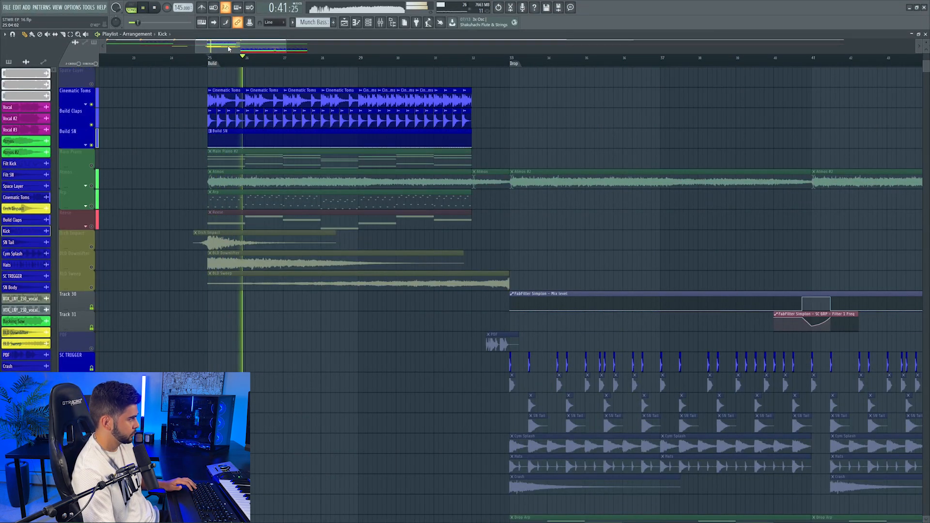
key(space)
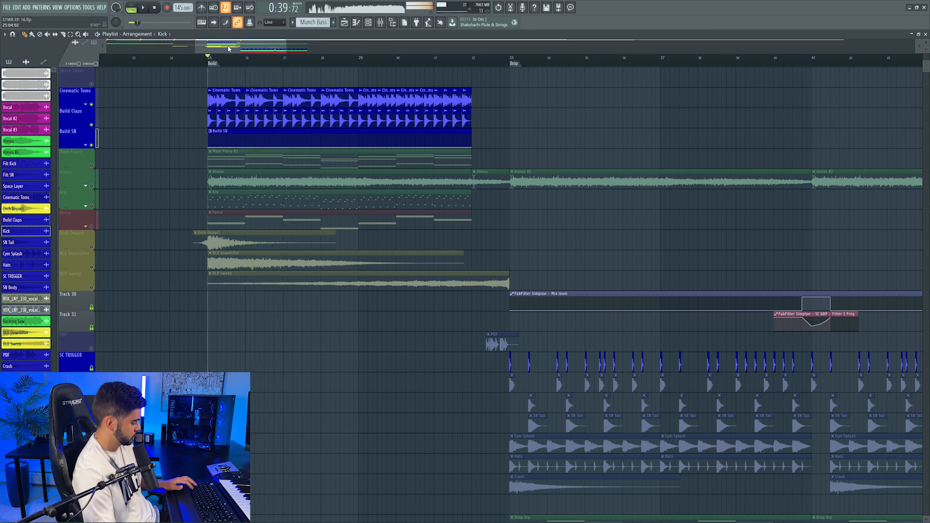
Solo the Main Piano track and the Atmos track in turn in the build section.
scroll(223, 61, down, 3)
right_click(92, 166)
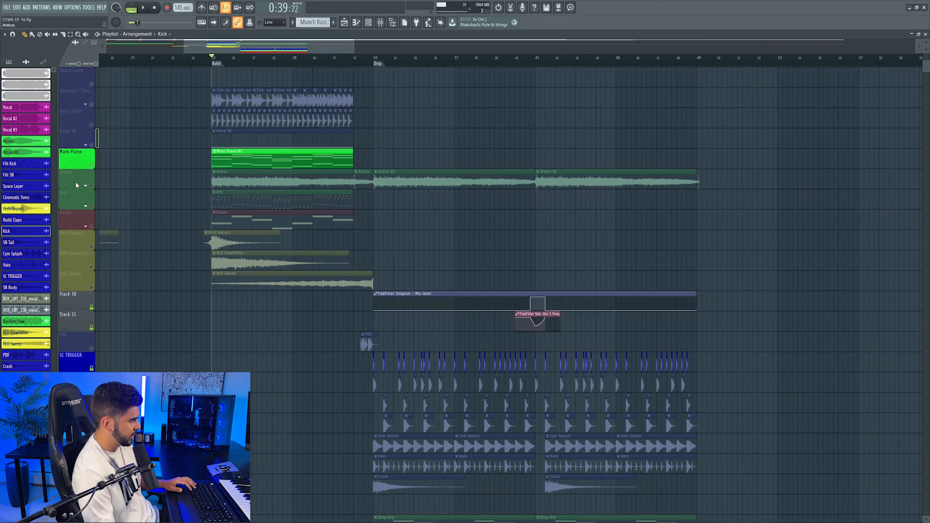
right_click(91, 186)
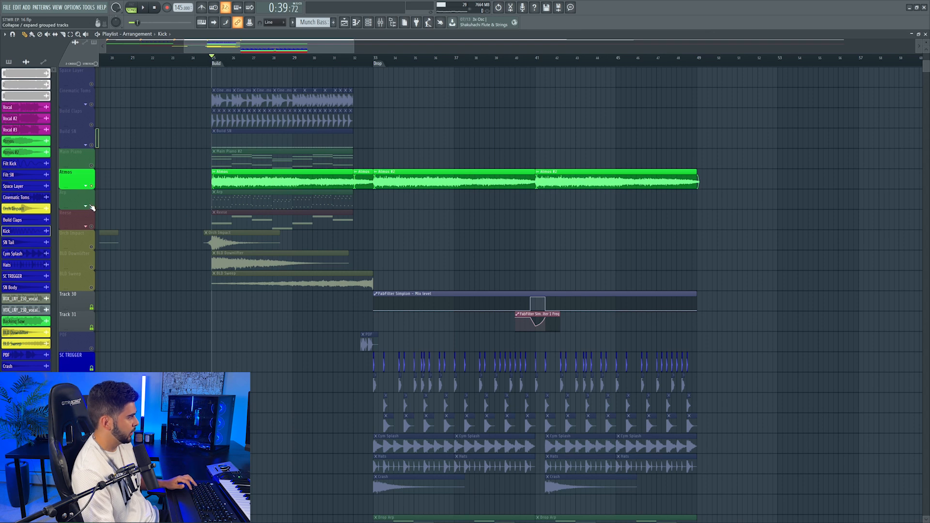
Solo the Arp track and expand its automation to inspect the Endless Smile intensity and MetaFlanger mix clips.
right_click(90, 206)
click(86, 207)
scroll(273, 82, up, 2)
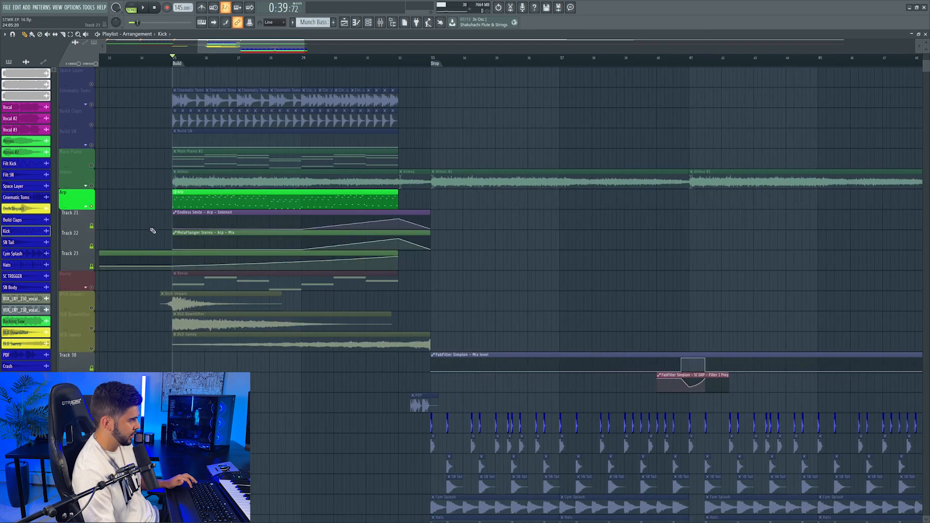
drag(200, 218, 201, 219)
drag(161, 239, 195, 240)
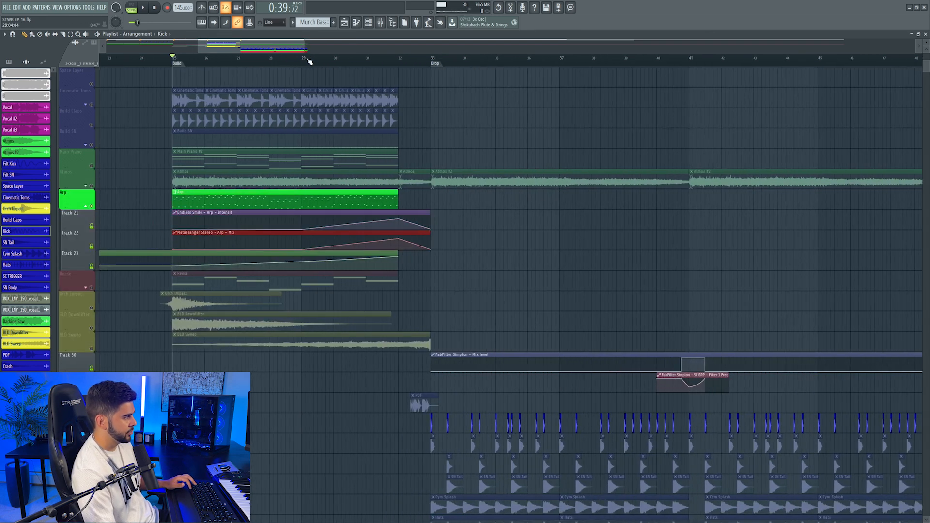
Play the soloed Arp track through the build section and collapse its automation tracks.
key(space)
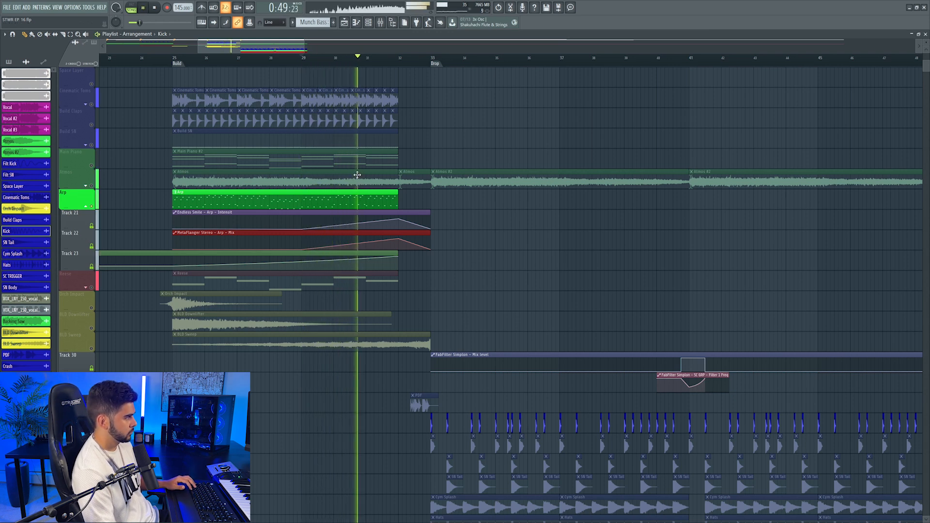
scroll(226, 185, down, 3)
key(space)
click(86, 146)
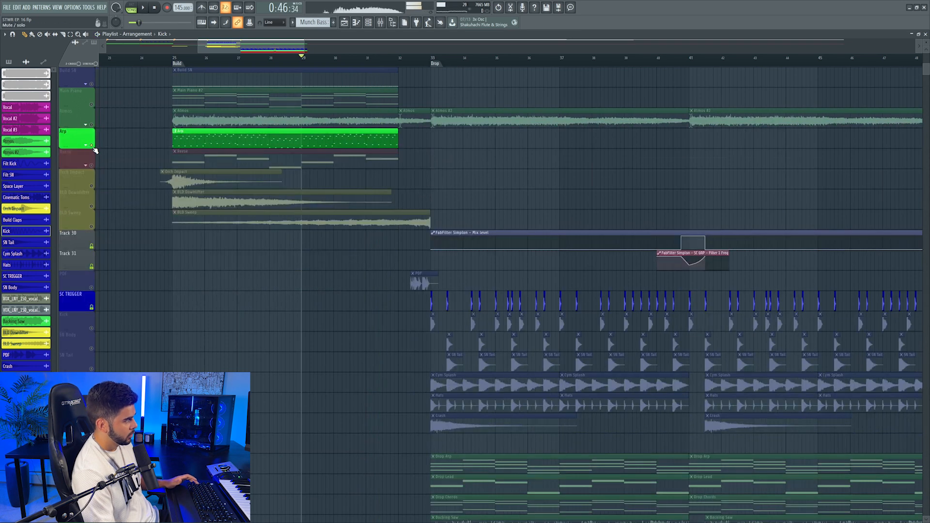
Solo the Reese track, expand its filter and cutoff automation, and play it through the second half of the build.
click(86, 165)
click(87, 165)
right_click(91, 166)
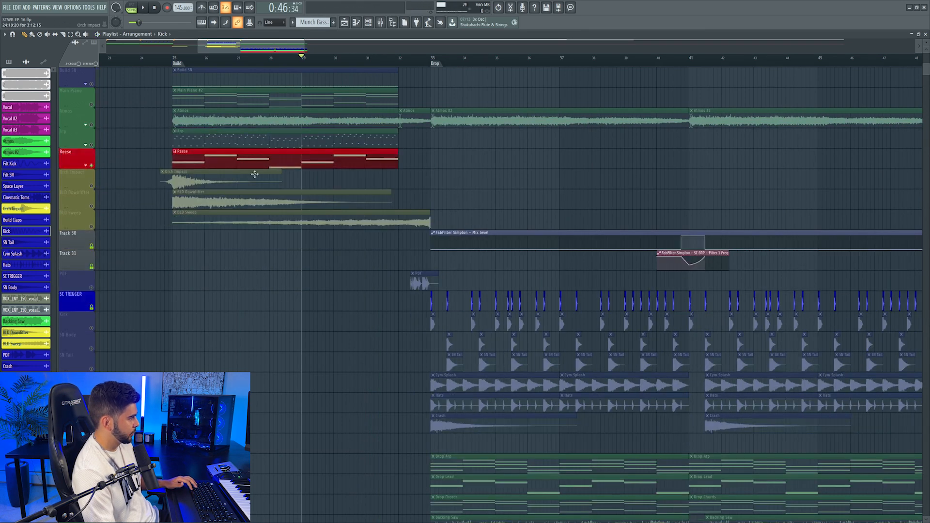
click(87, 166)
key(space)
click(365, 58)
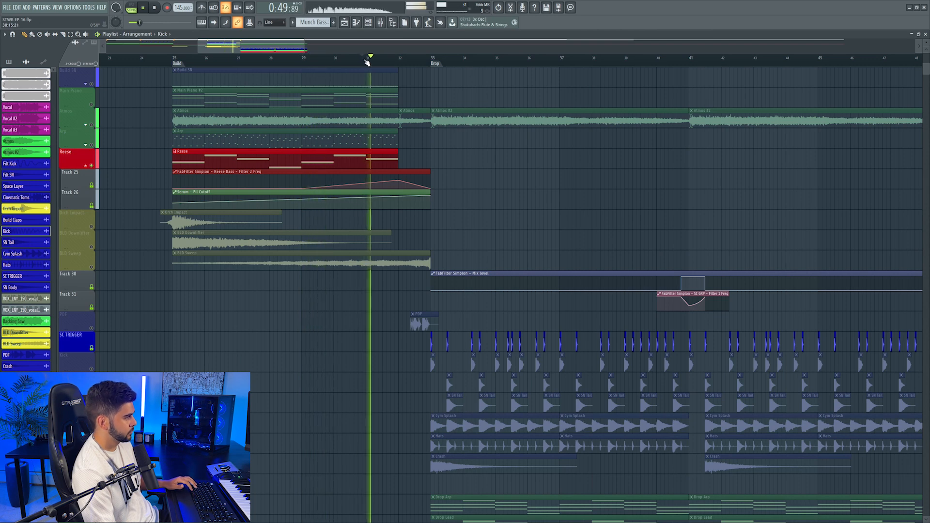
click(86, 166)
Isolate the BLD Downlifter and BLD Sweep tracks and play them through the build section.
drag(141, 159, 212, 157)
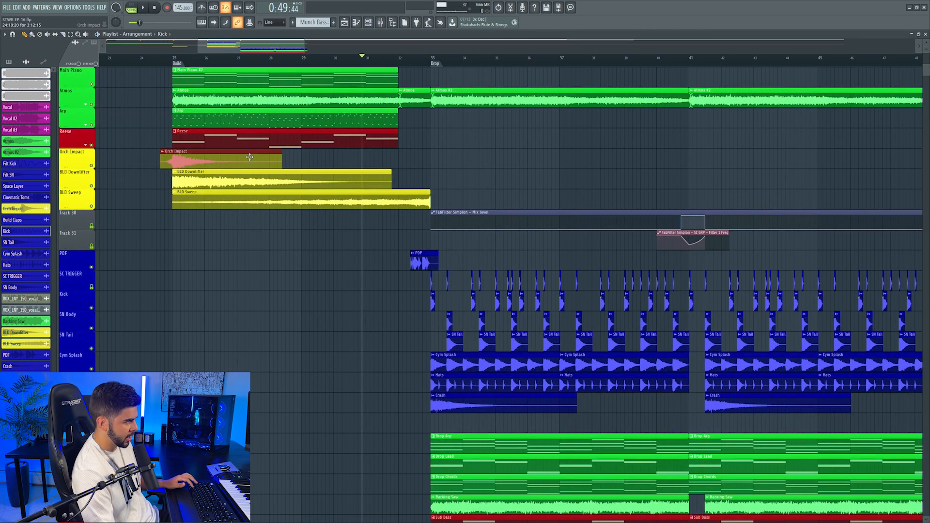
drag(149, 184, 150, 208)
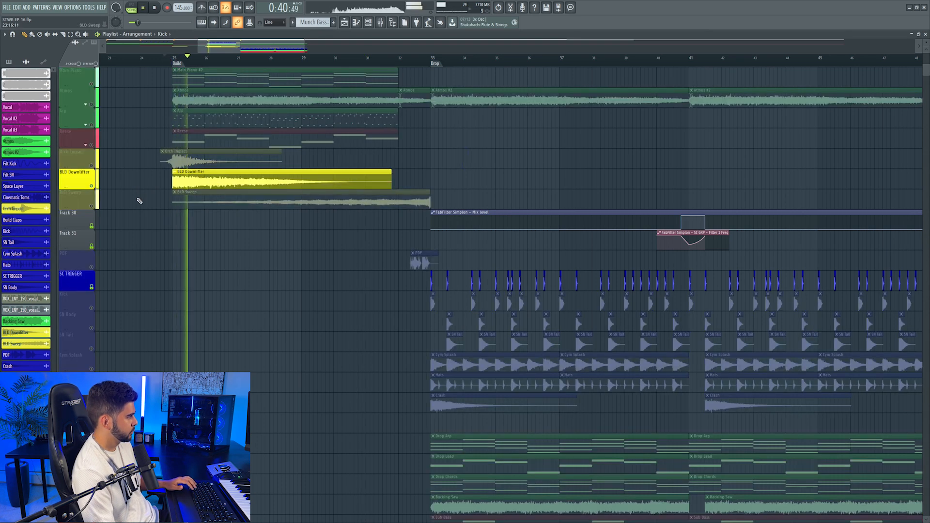
click(80, 206)
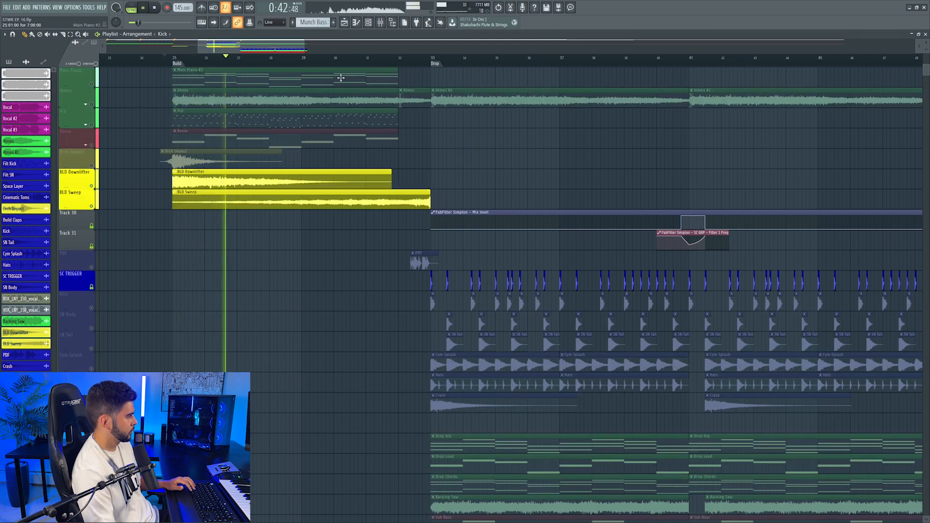
click(330, 57)
click(375, 57)
scroll(377, 59, down, 3)
key(space)
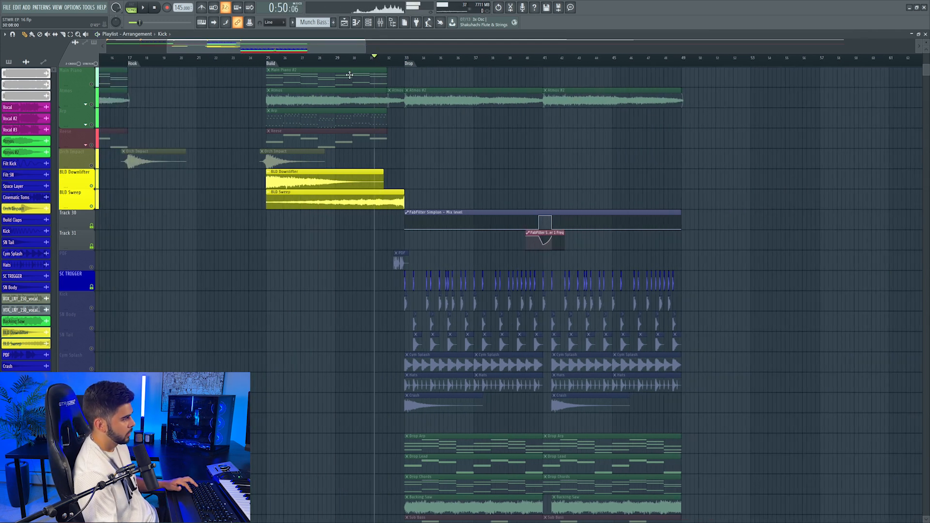
Solo the PDF track and play the fill leading into the Drop marker.
right_click(92, 227)
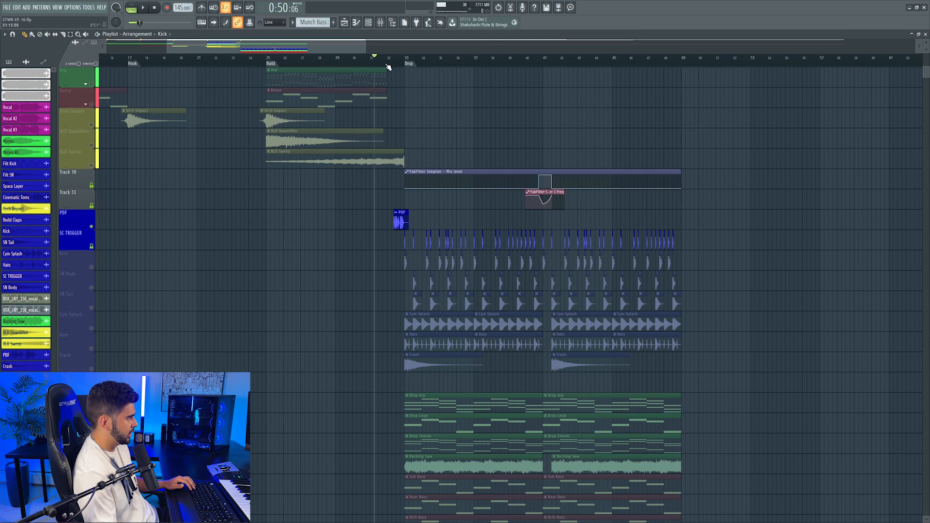
key(space)
scroll(392, 59, up, 6)
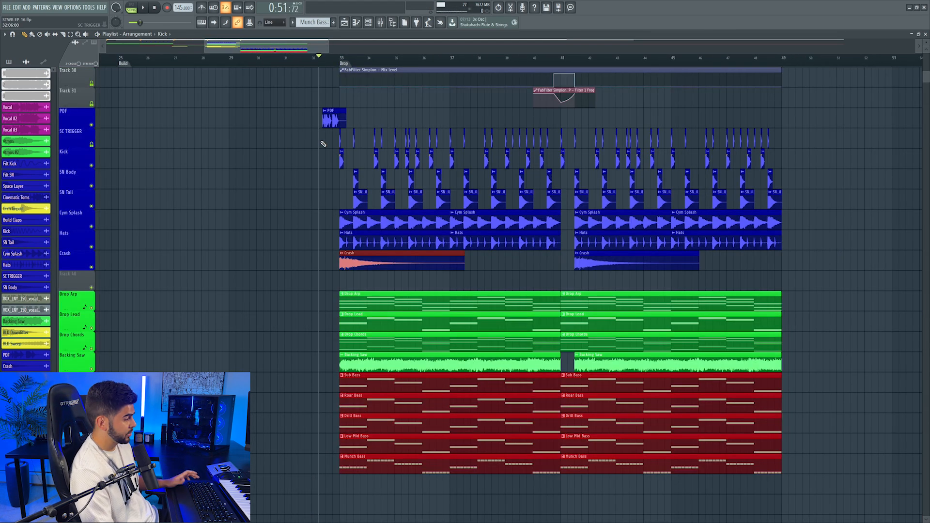
Solo the Crash track, play it from the Drop marker, and release the solo.
drag(326, 263, 589, 273)
right_click(91, 267)
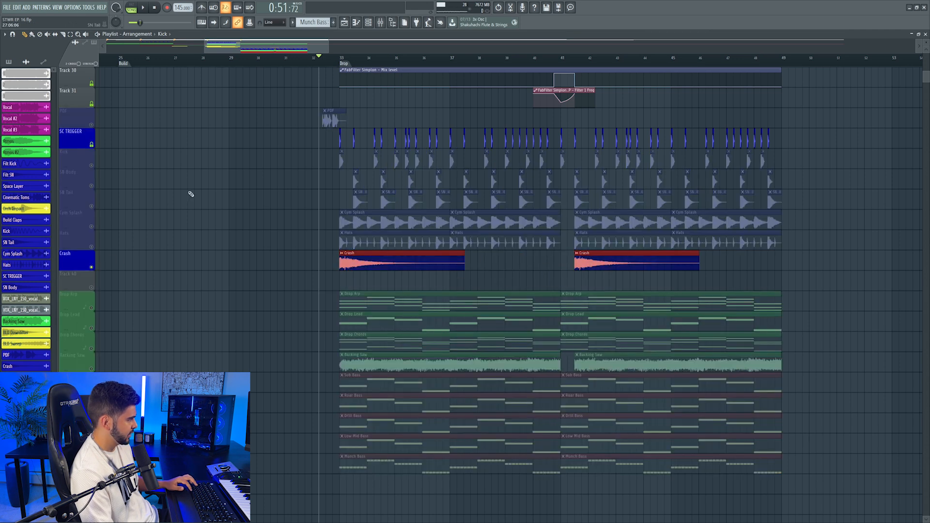
key(space)
scroll(340, 60, down, 3)
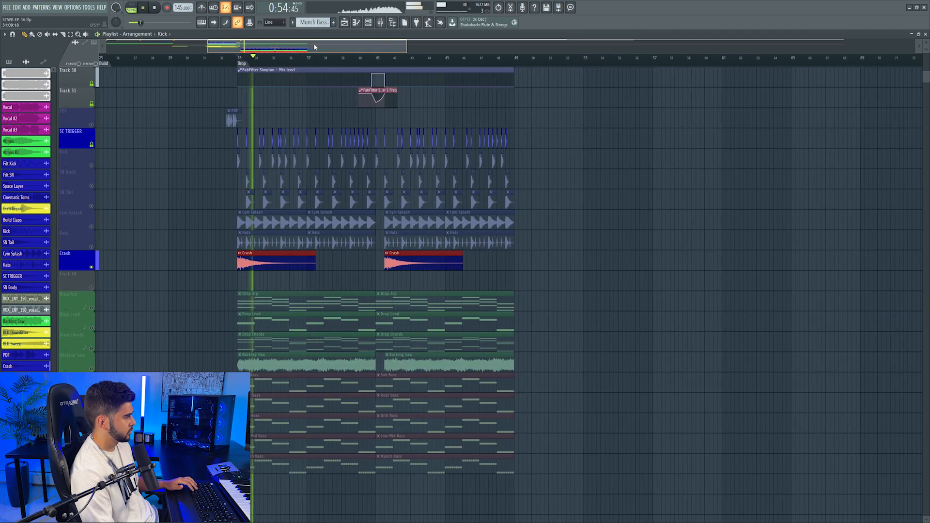
key(space)
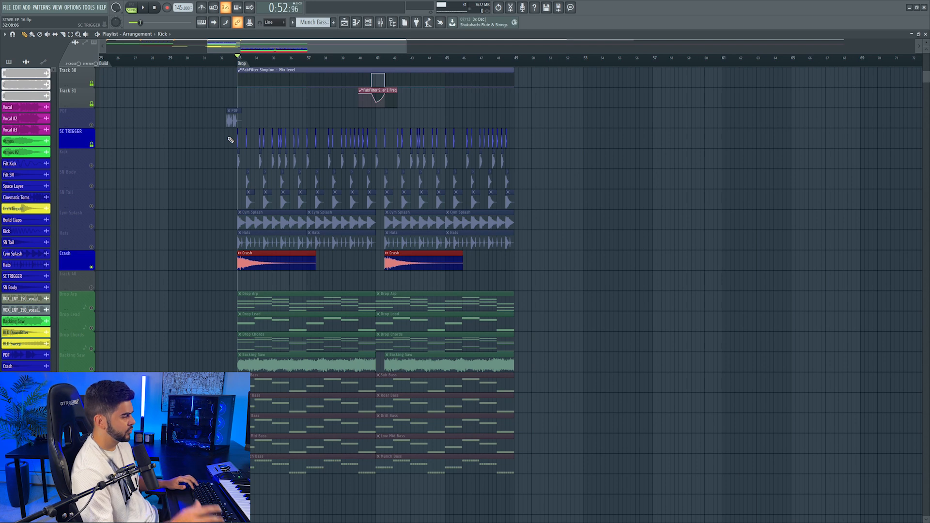
scroll(197, 183, down, 3)
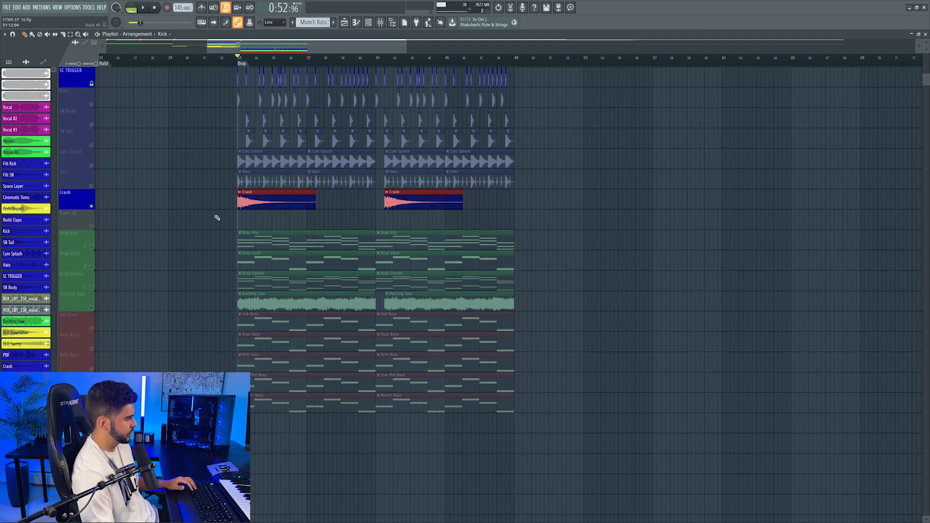
scroll(257, 187, down, 3)
right_click(91, 145)
Solo the Drop Arp track in the drop section.
click(263, 197)
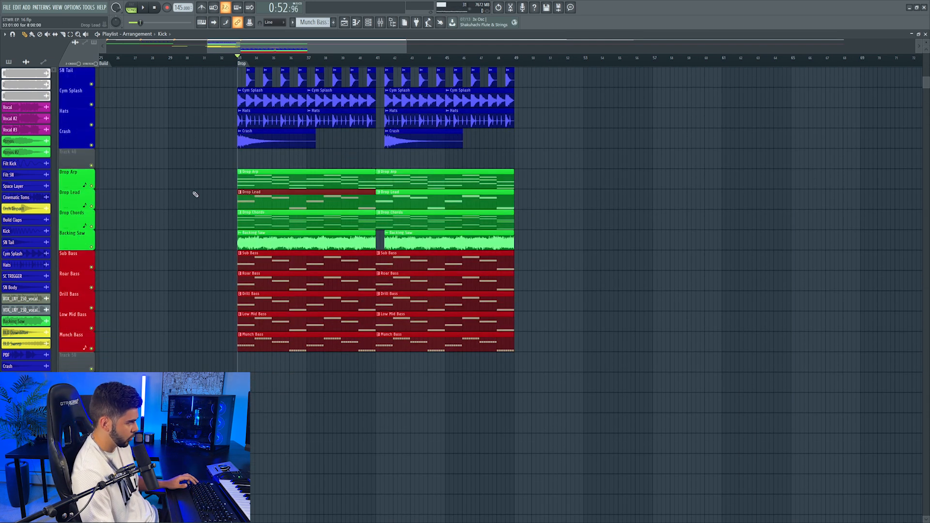
right_click(92, 185)
scroll(290, 42, up, 2)
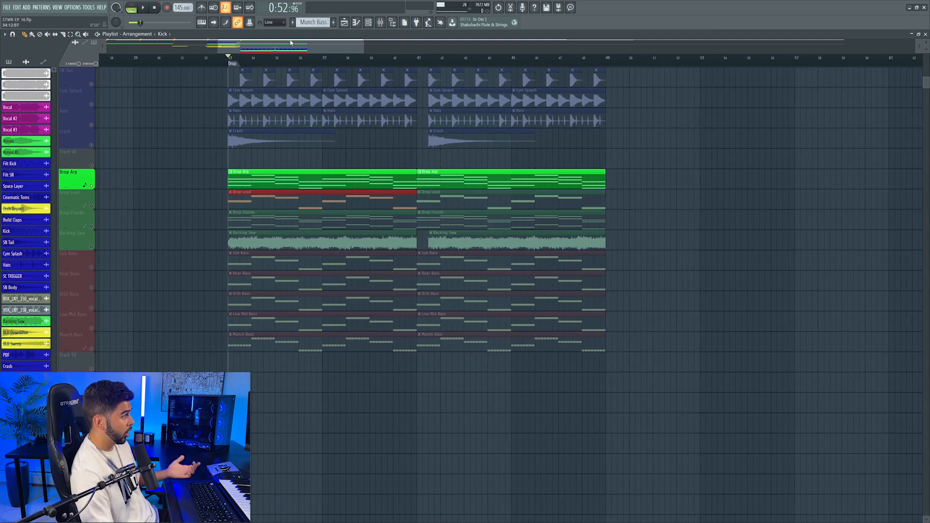
Play the Drop Arp with the mixer open and inspect the CamelCrusher effect on its channel.
click(388, 22)
key(space)
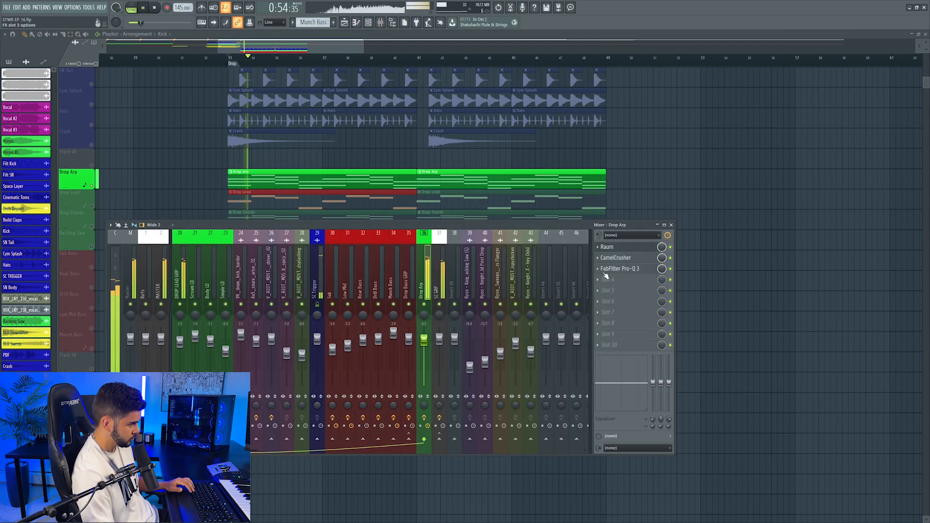
key(space)
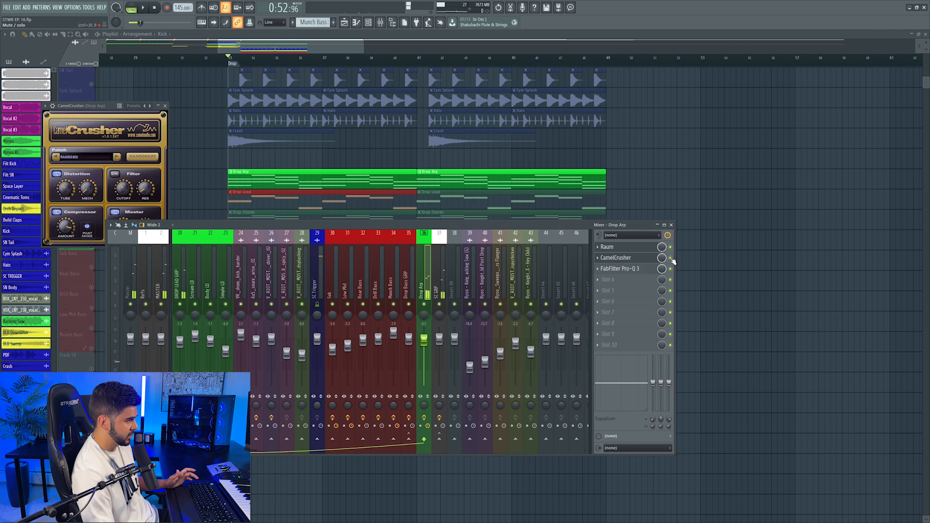
click(616, 260)
click(617, 261)
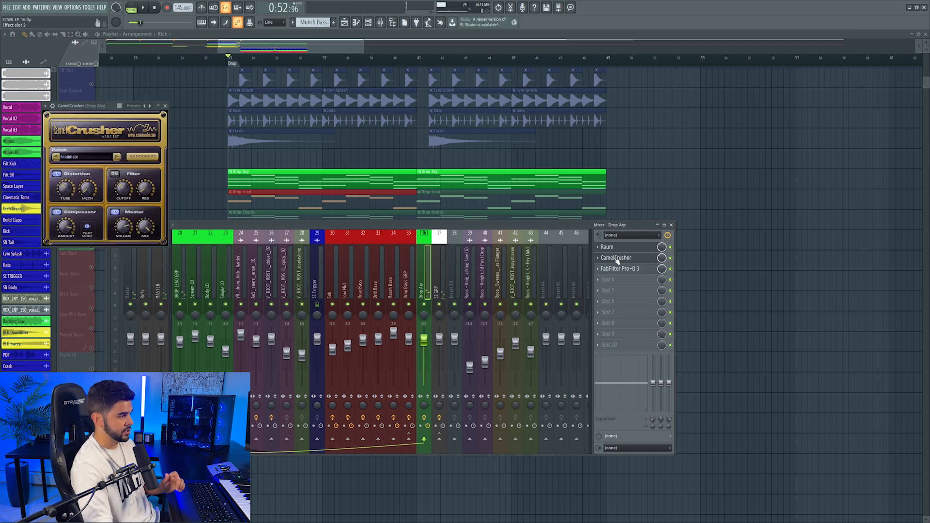
key(F12)
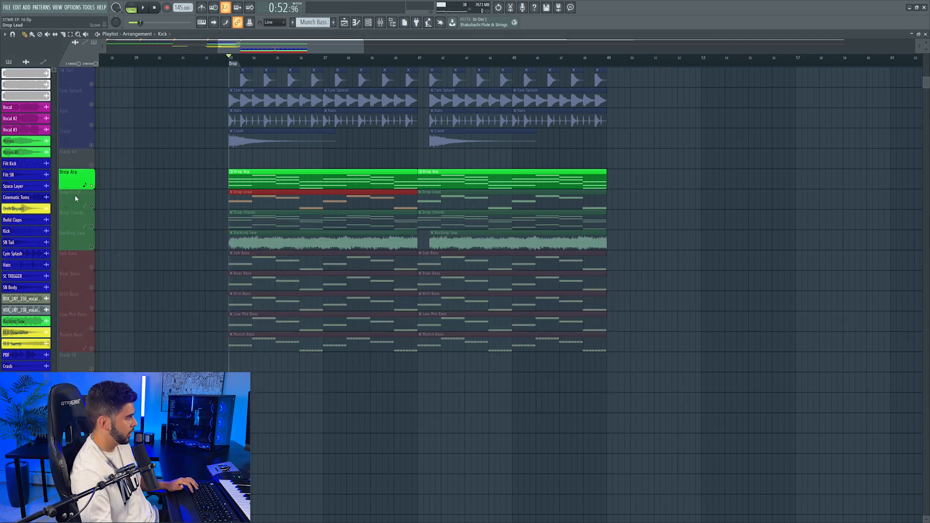
Solo the Backing Saw track, select both of its clips, and play it from the Drop marker.
right_click(92, 248)
drag(240, 235, 438, 242)
click(381, 23)
scroll(208, 167, down, 6)
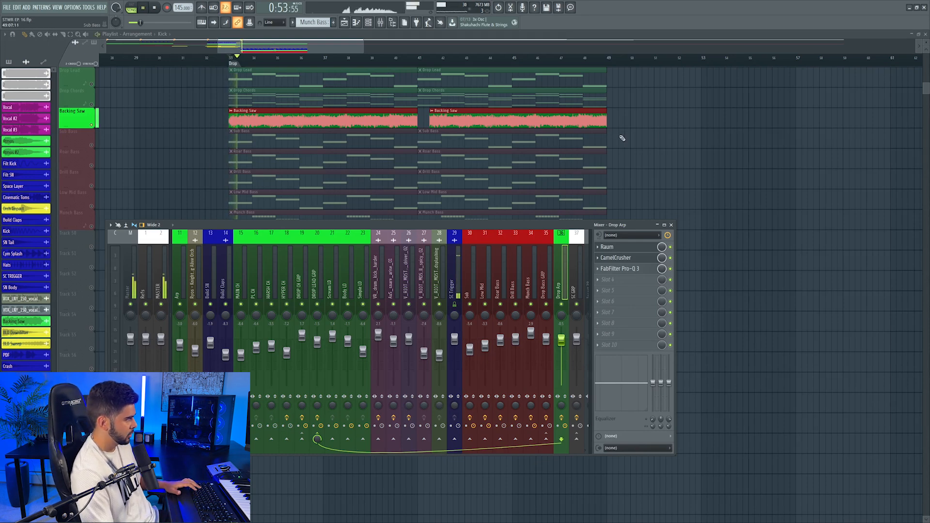
click(673, 140)
right_click(674, 142)
scroll(675, 143, up, 5)
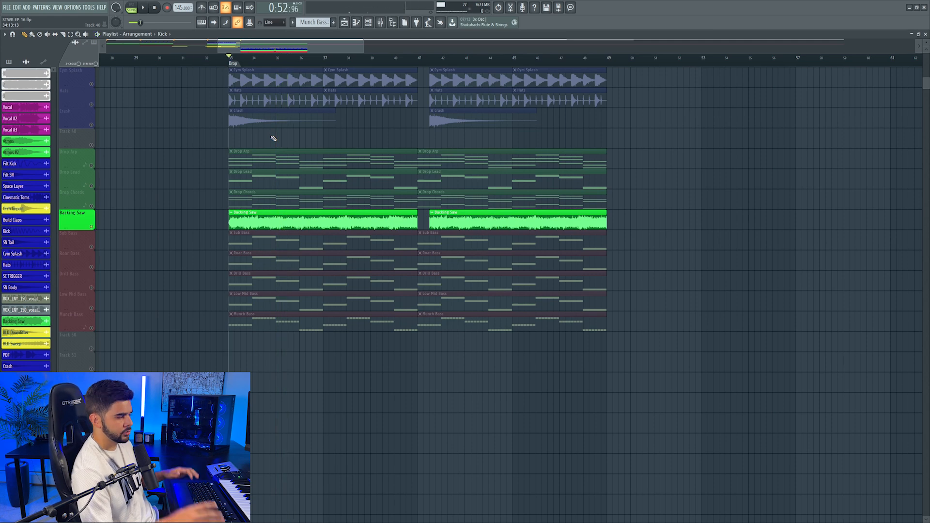
Toggle the Drop Arp, Drop Lead and Drop Chords tracks alongside the Backing Saw.
click(91, 166)
click(92, 186)
click(91, 206)
Select the two Atmos #2 clips that span the drop to review the atmosphere layer.
scroll(135, 210, up, 7)
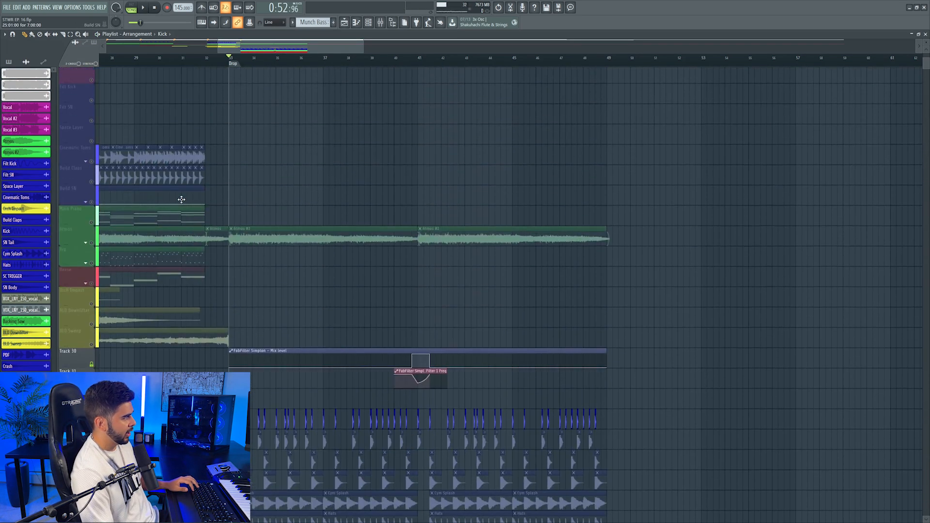
scroll(171, 197, up, 3)
drag(270, 249, 541, 282)
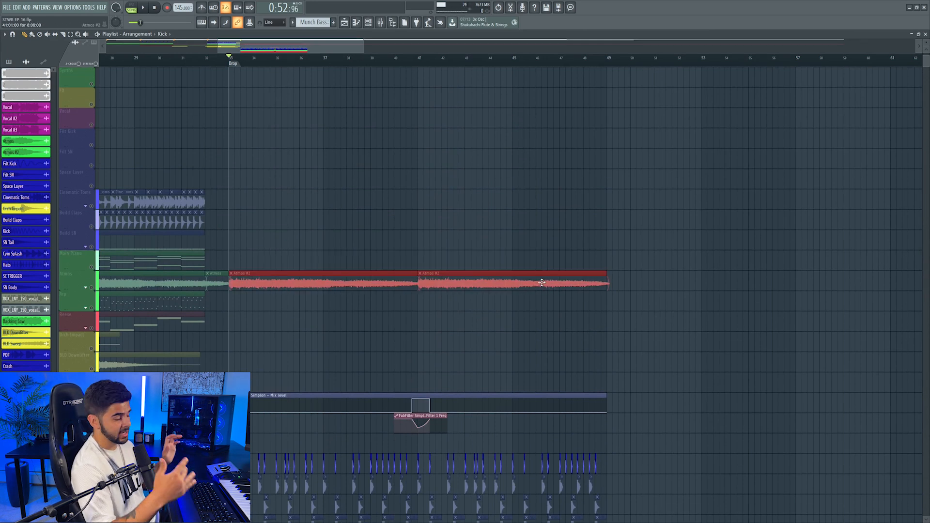
drag(305, 287, 467, 290)
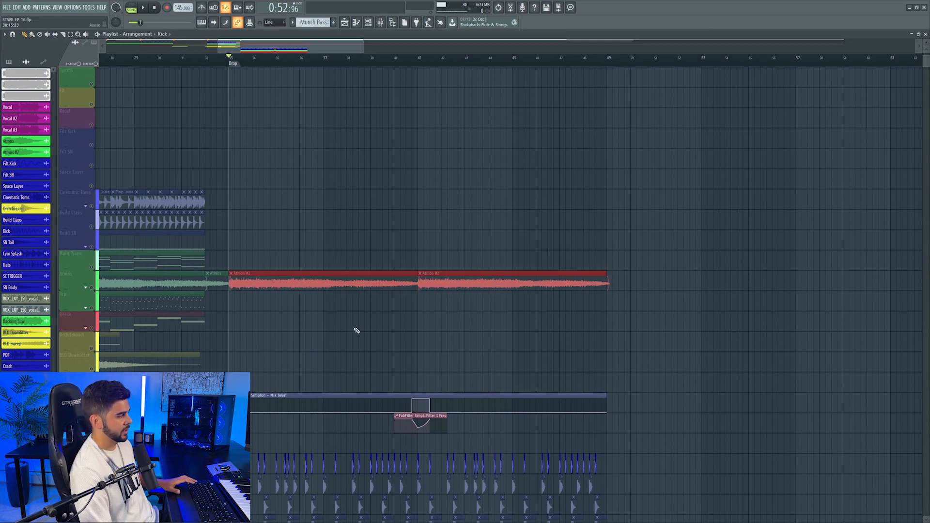
scroll(358, 333, down, 3)
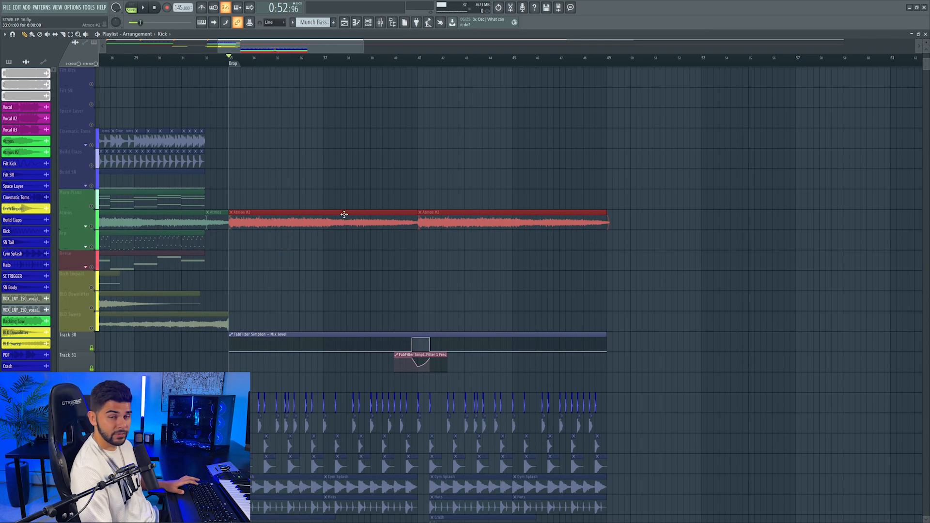
Solo the Sub Bass track, add the Roar Bass and Drill Bass tracks, and play them from the Drop marker.
scroll(389, 216, down, 10)
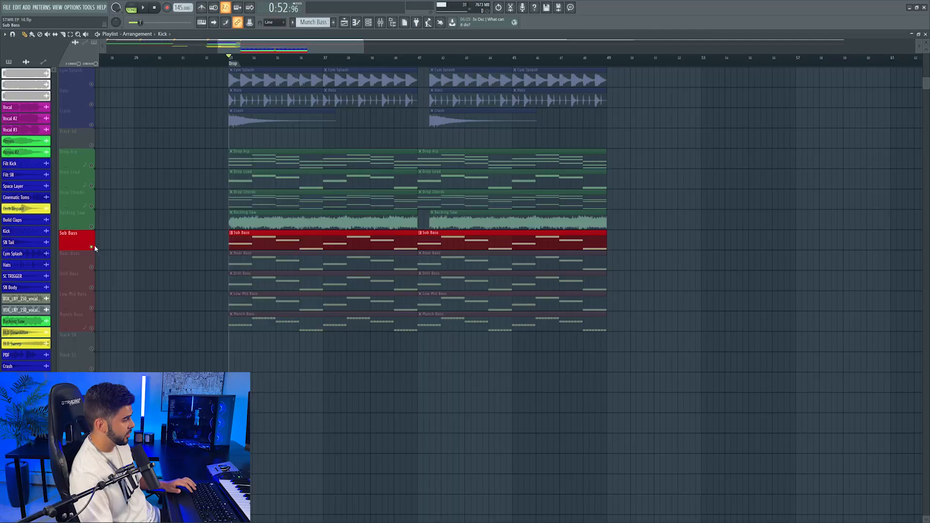
scroll(62, 243, down, 2)
drag(92, 251, 93, 271)
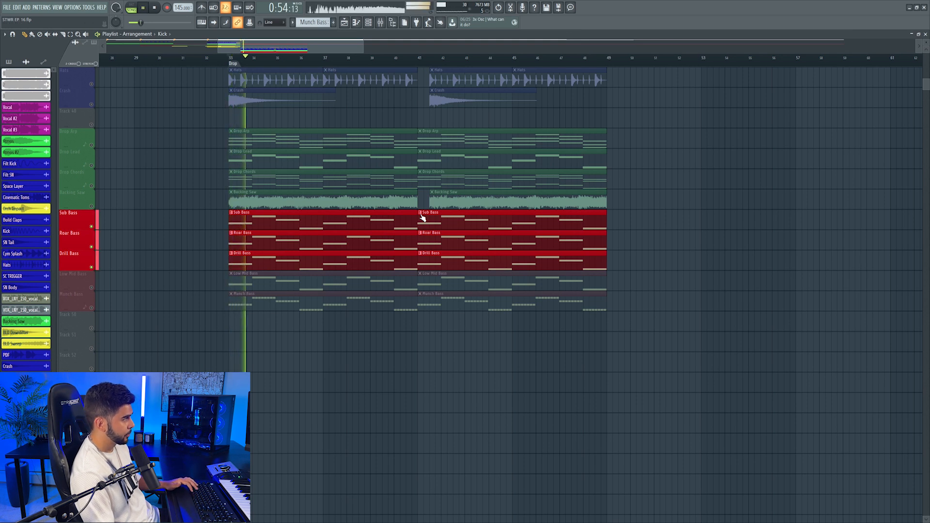
key(space)
Solo the Munch Bass track and close the channel rack.
right_click(92, 287)
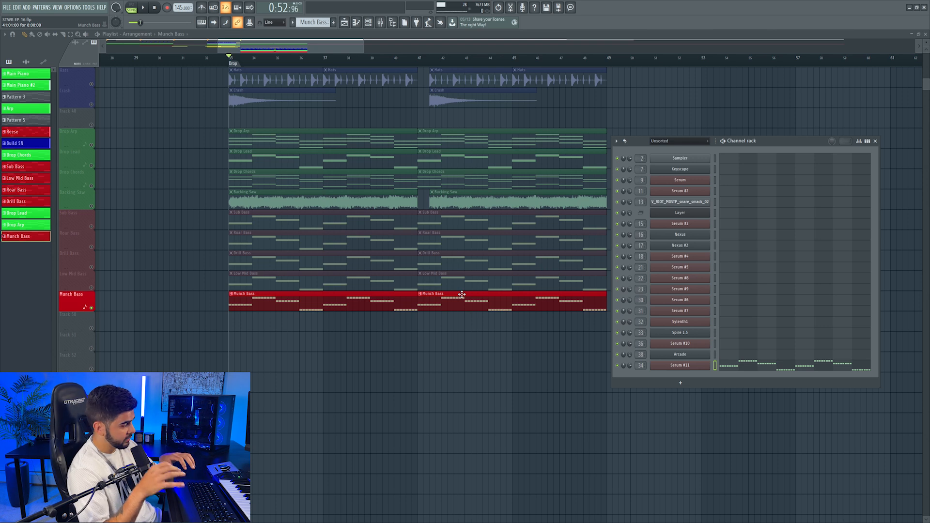
key(F6)
drag(218, 210, 380, 291)
Unmute the Sub, Roar, Drill, Low Mid and Munch Bass tracks together and play them from the Drop marker.
drag(95, 288, 92, 215)
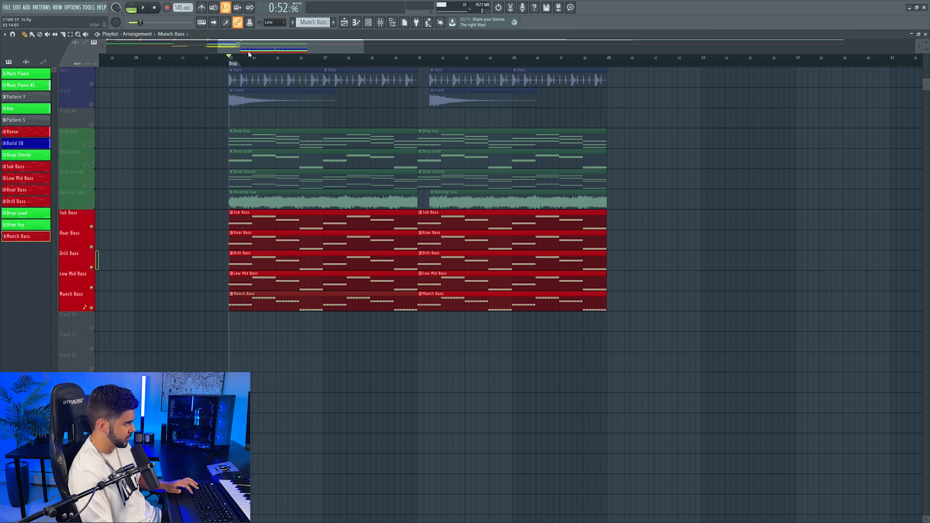
key(space)
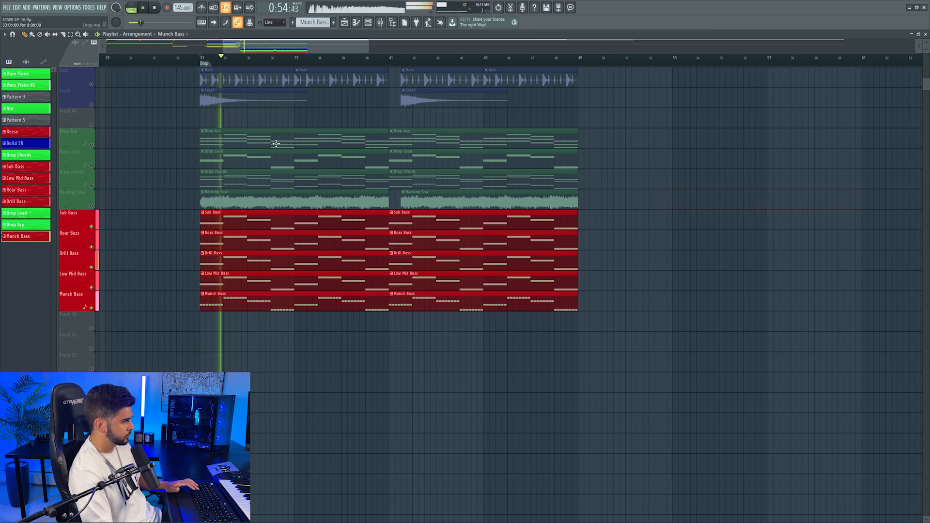
scroll(176, 187, up, 6)
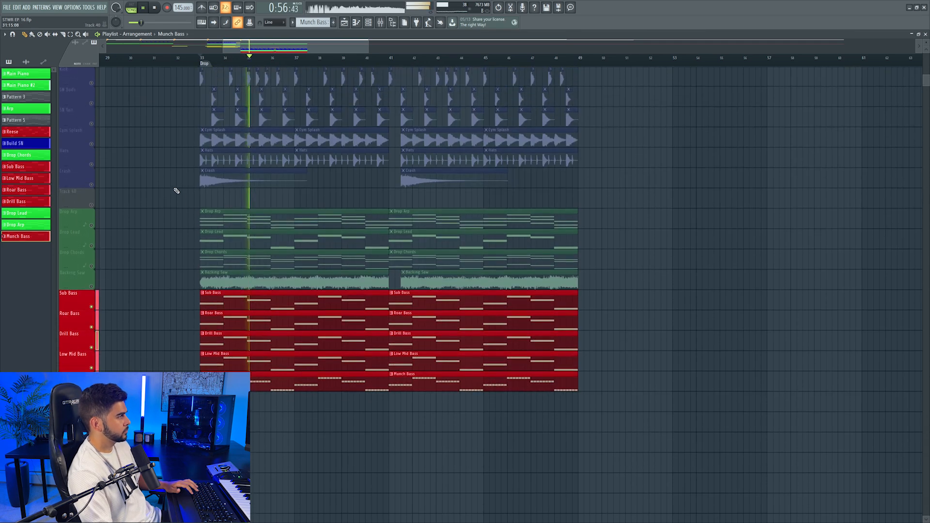
scroll(176, 190, up, 1)
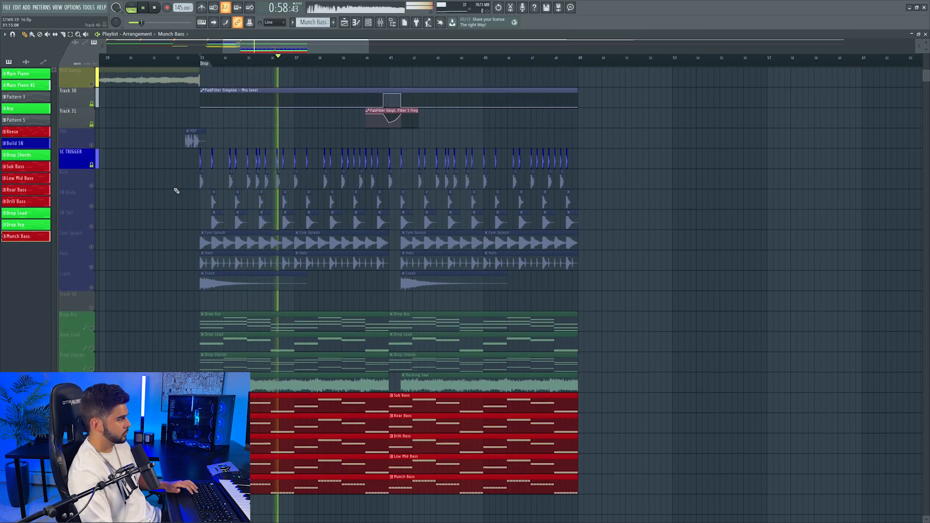
key(space)
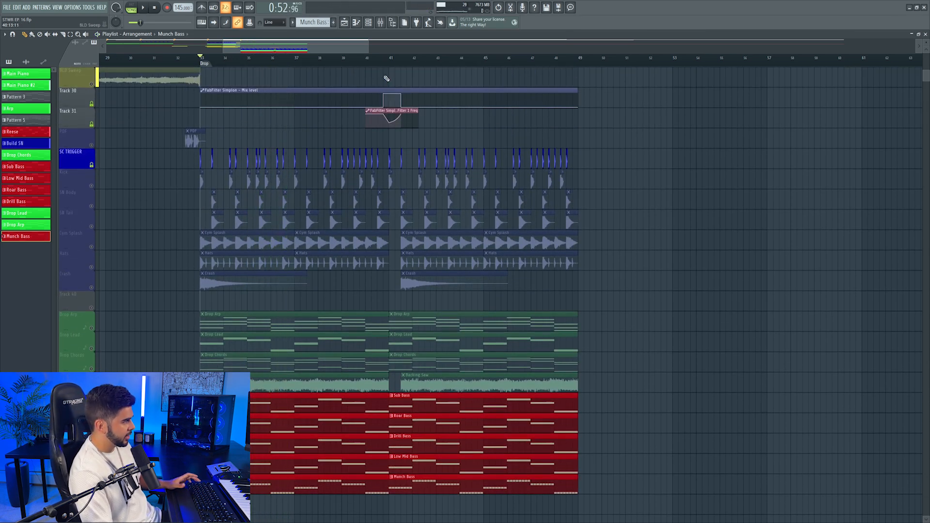
Unmute the Kick track alongside the sidechain trigger and bass tracks.
scroll(371, 60, up, 3)
scroll(372, 62, up, 2)
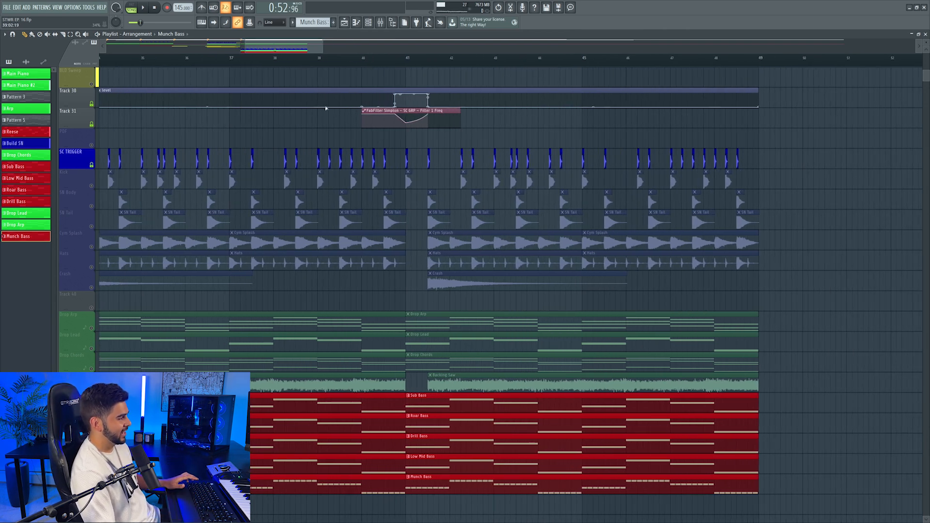
click(91, 185)
scroll(349, 62, up, 6)
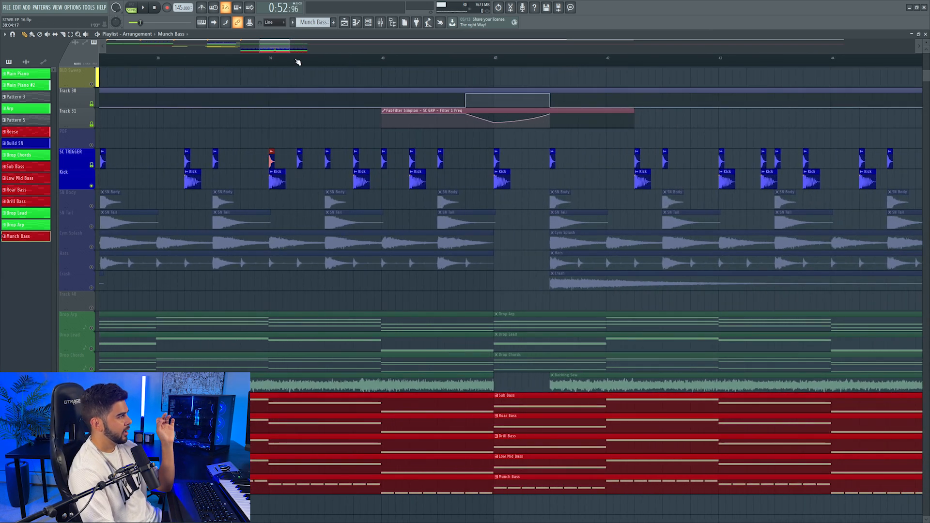
scroll(297, 62, down, 7)
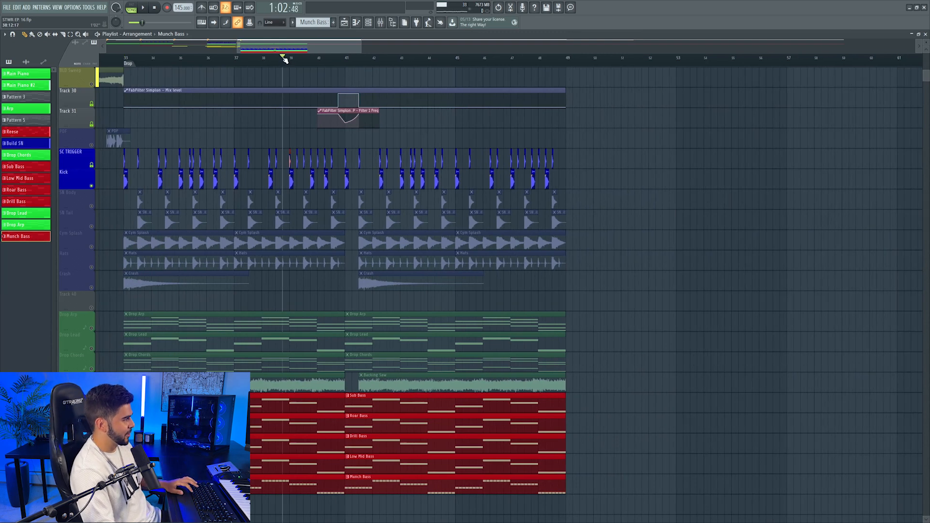
Unmute the Drop Arp, Drop Lead, Drop Chords and Backing Saw tracks to add the melodic layers to the basses and kick.
scroll(281, 96, down, 1)
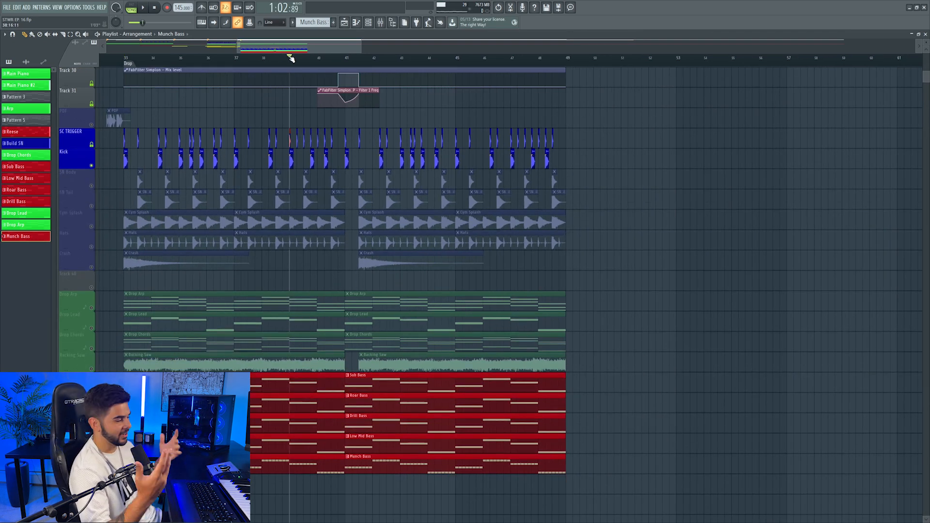
click(91, 308)
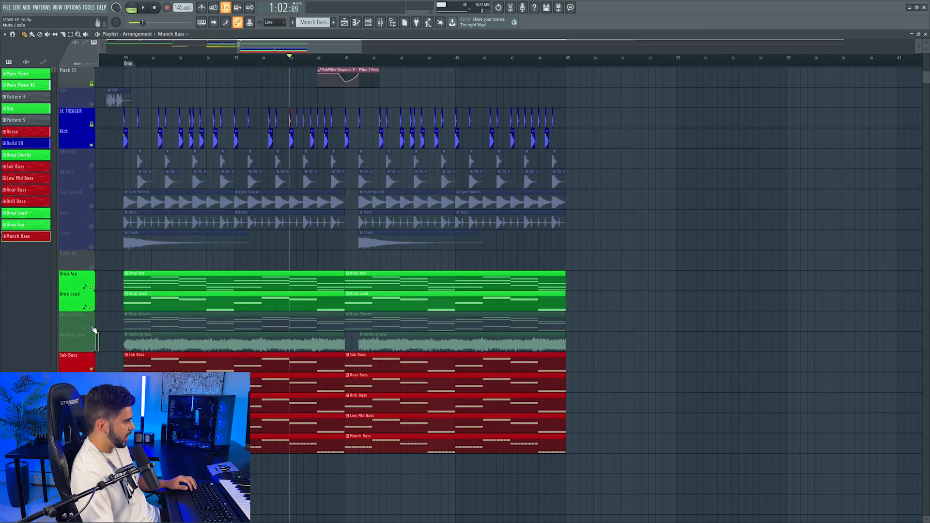
drag(93, 330, 92, 350)
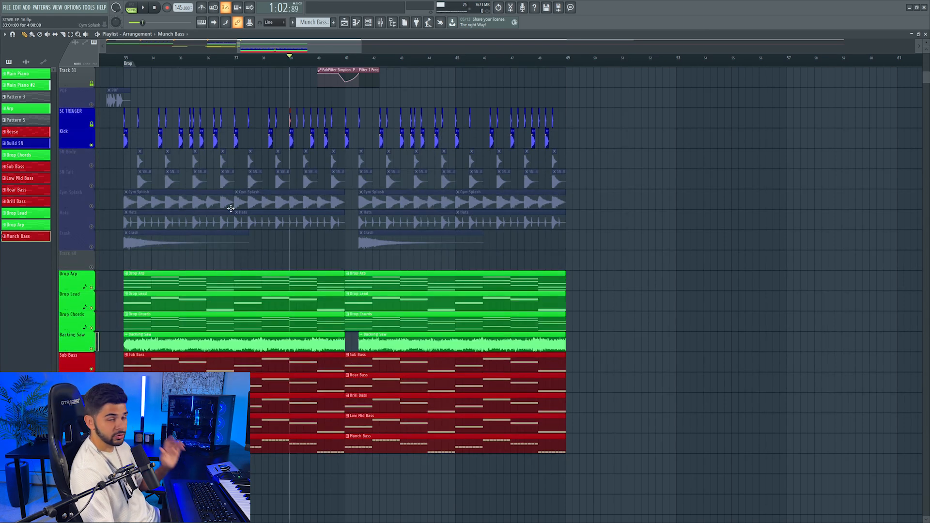
Play the unmuted drop layers from about half a bar before bar 41, leaving the clips around the transition deselected.
scroll(231, 209, up, 4)
drag(336, 110, 372, 301)
click(331, 57)
scroll(342, 62, up, 3)
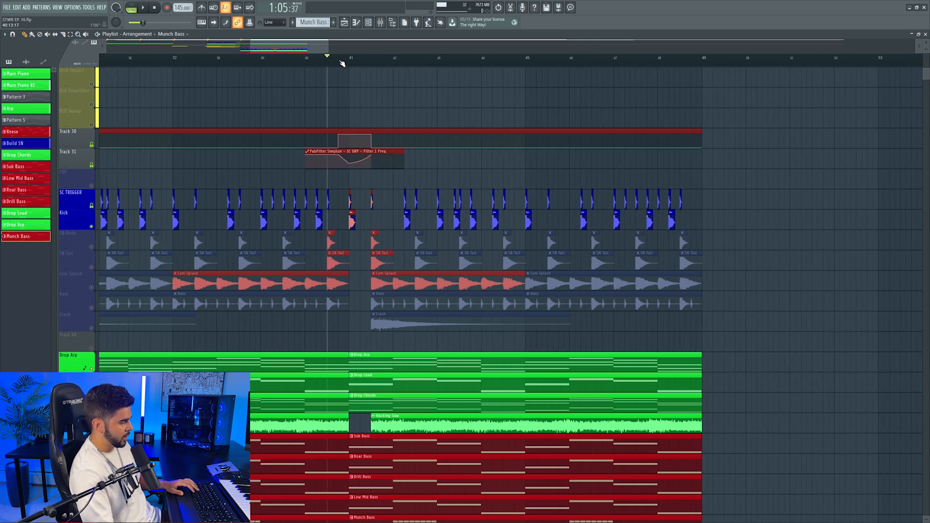
click(431, 81)
right_click(440, 84)
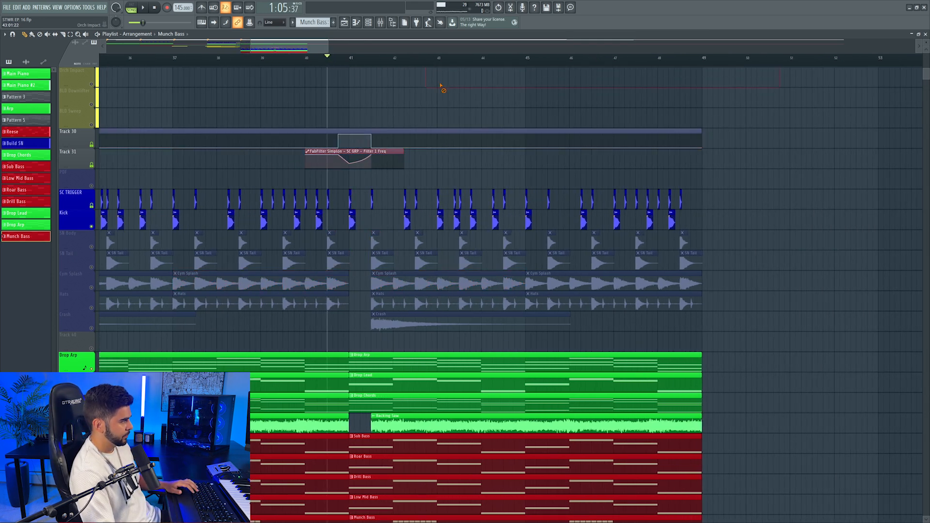
key(space)
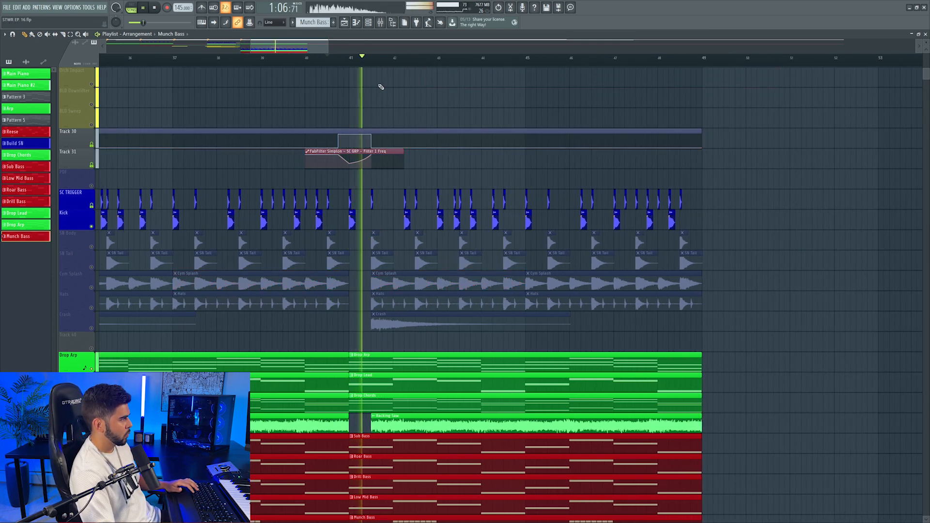